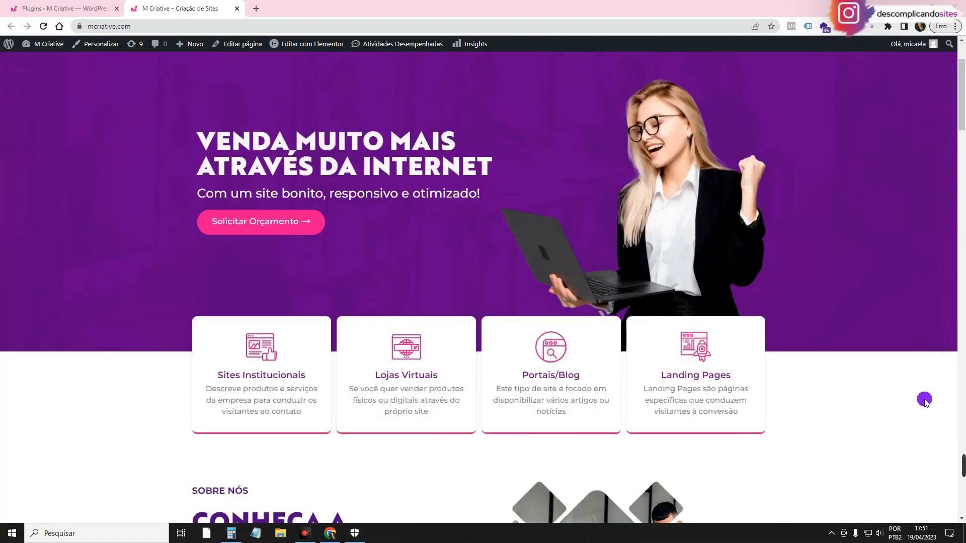
- Look over the M Criative homepage from header to footer, filtering the portfolio by Landing Pages along the way
scroll(925, 401, "up", 2)
scroll(396, 210, "down", 15)
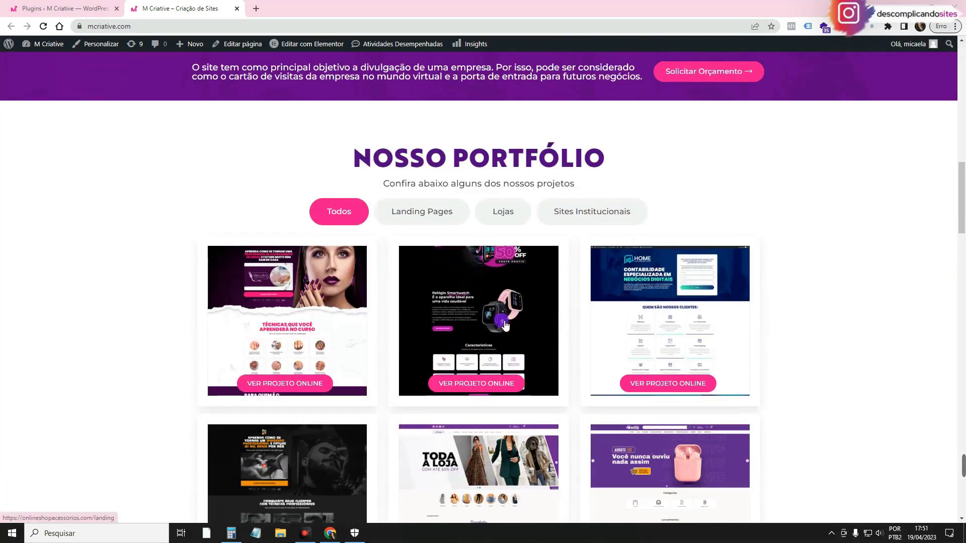
left_click(445, 220)
scroll(662, 296, "down", 20)
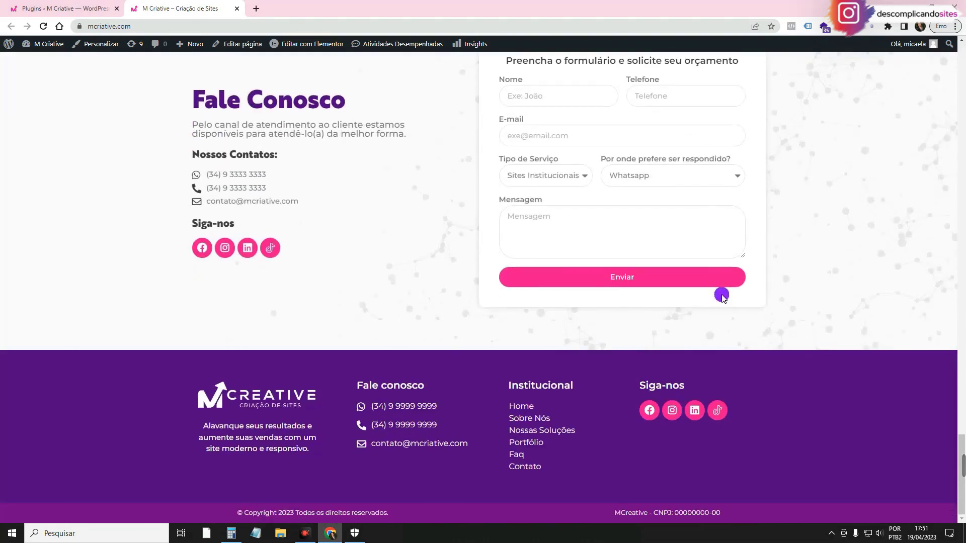
scroll(721, 297, "up", 20)
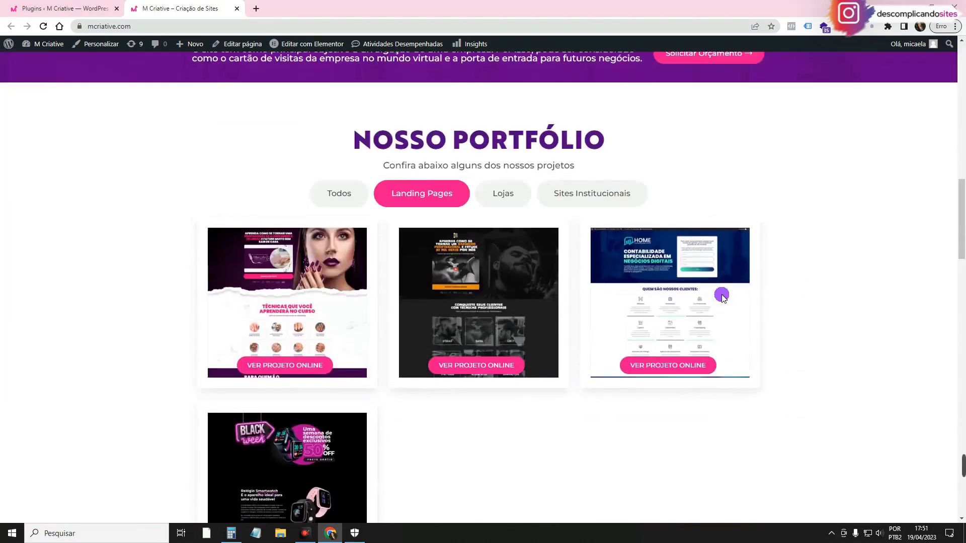
scroll(721, 297, "up", 10)
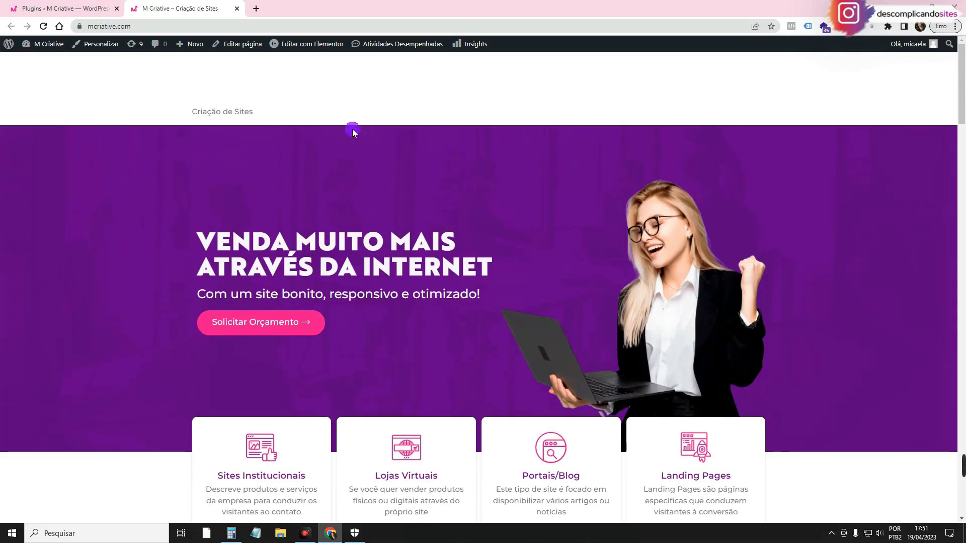
left_click(205, 96)
left_click(226, 95)
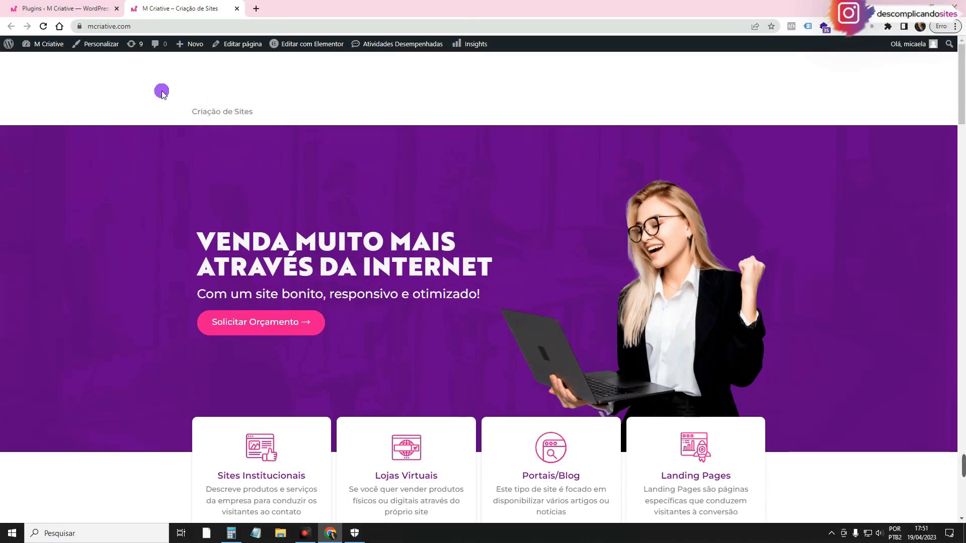
left_click(237, 85)
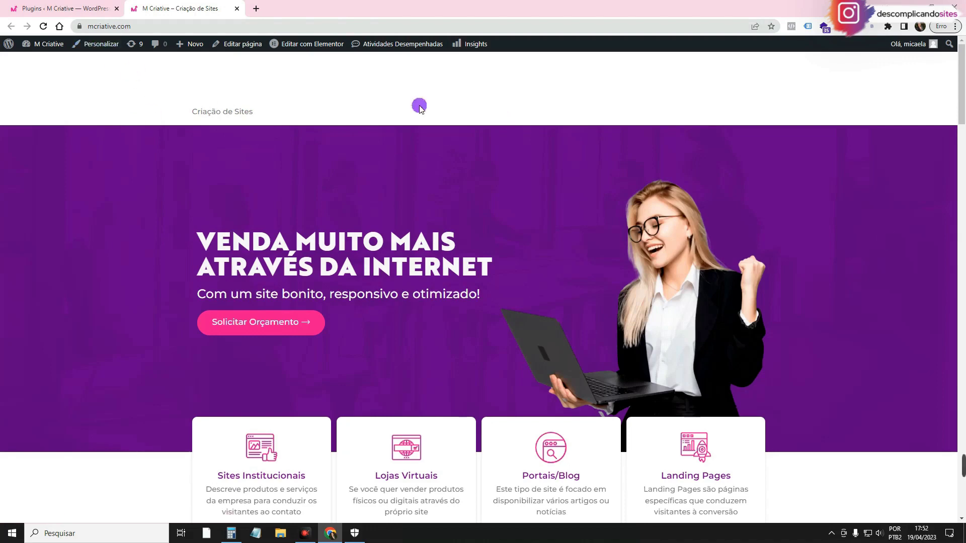
- Go back to the WordPress admin and open the page for editing the site's menus
left_click(88, 3)
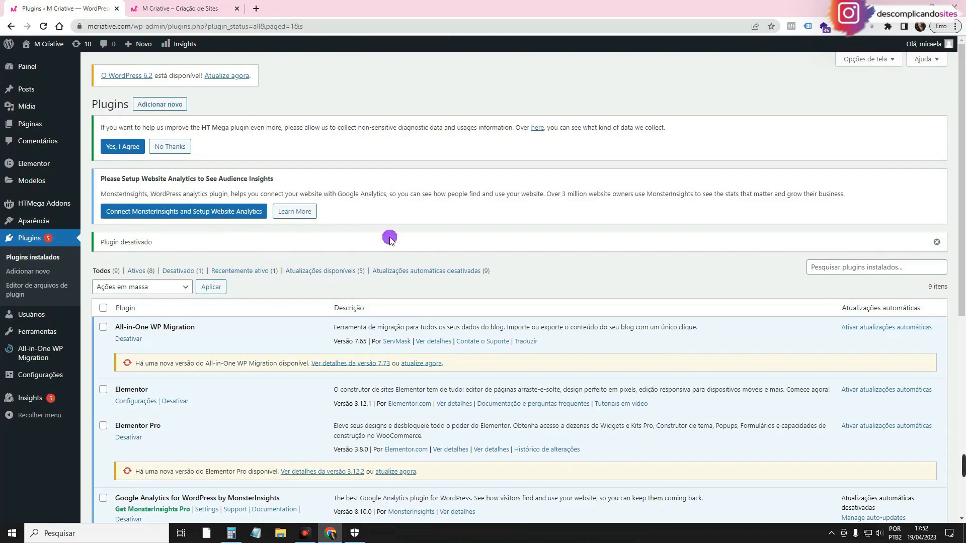
left_click(179, 4)
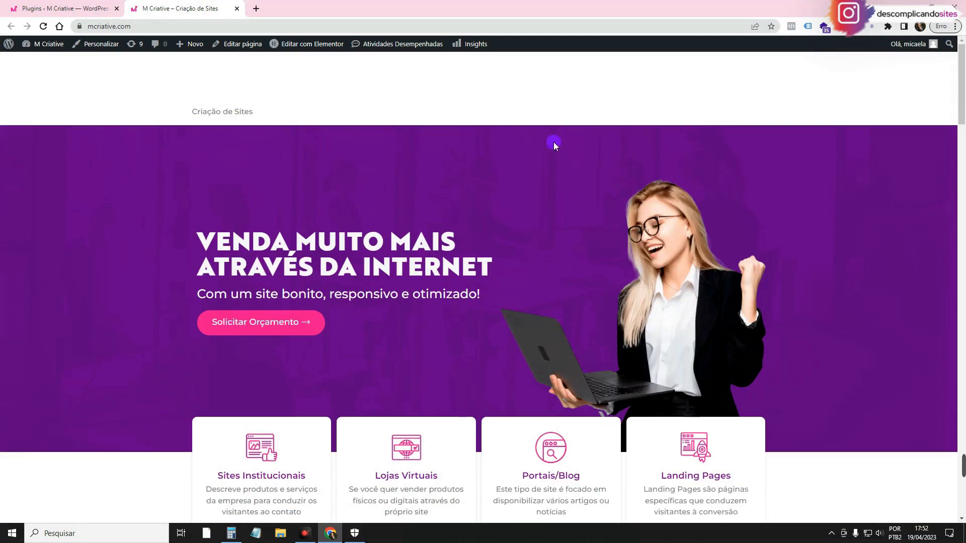
left_click(62, 4)
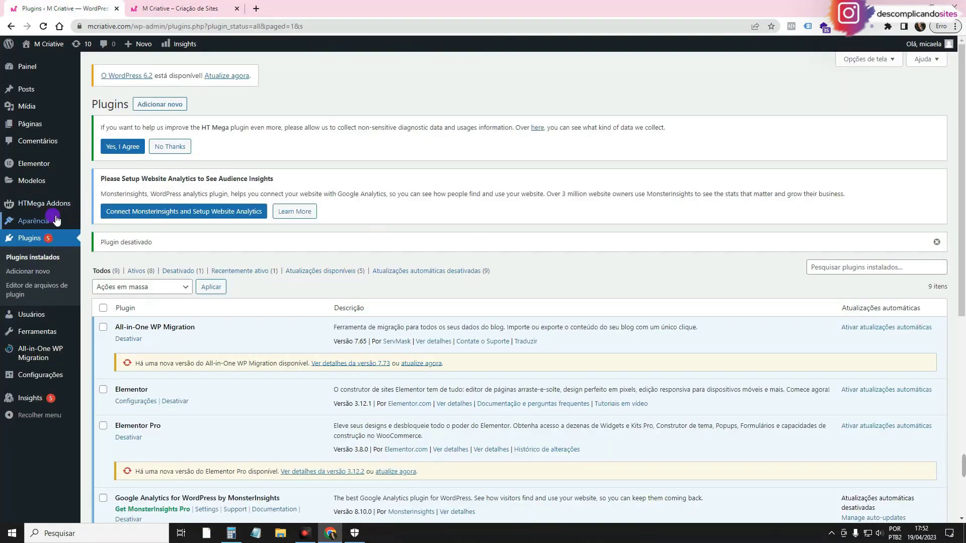
mouse_move(51, 221)
left_click(99, 251)
scroll(533, 265, "down", 3)
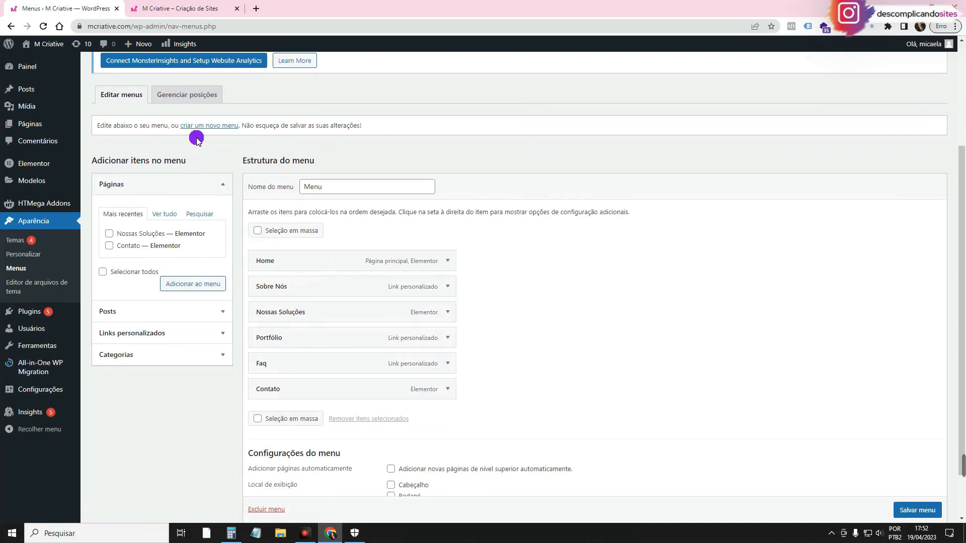
scroll(281, 224, "up", 1)
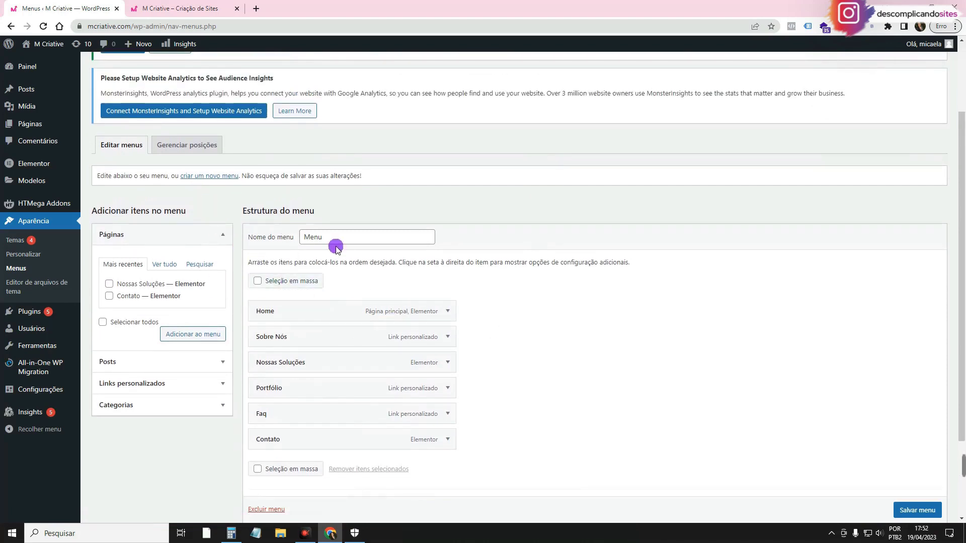
- Create a new navigation menu named "Menu Principal"
left_click(191, 178)
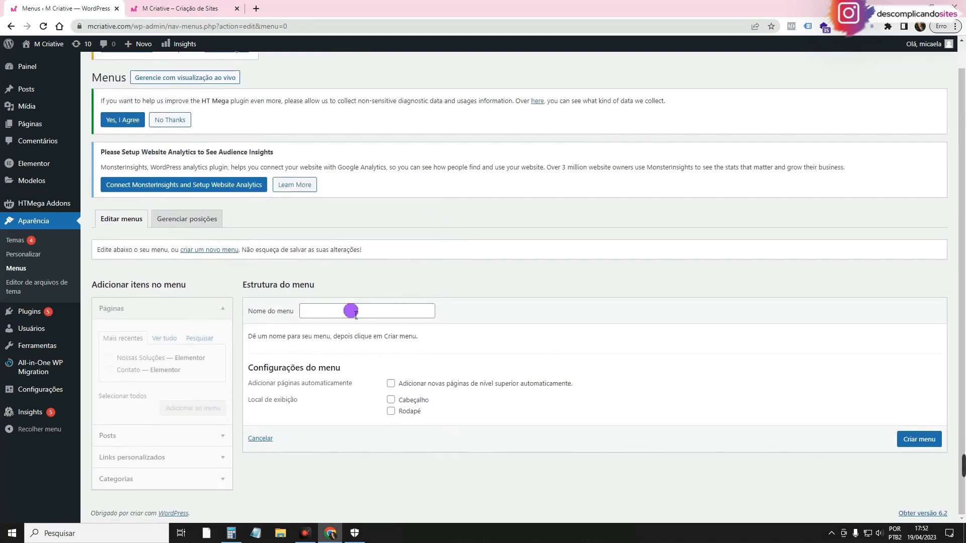
left_click(333, 311)
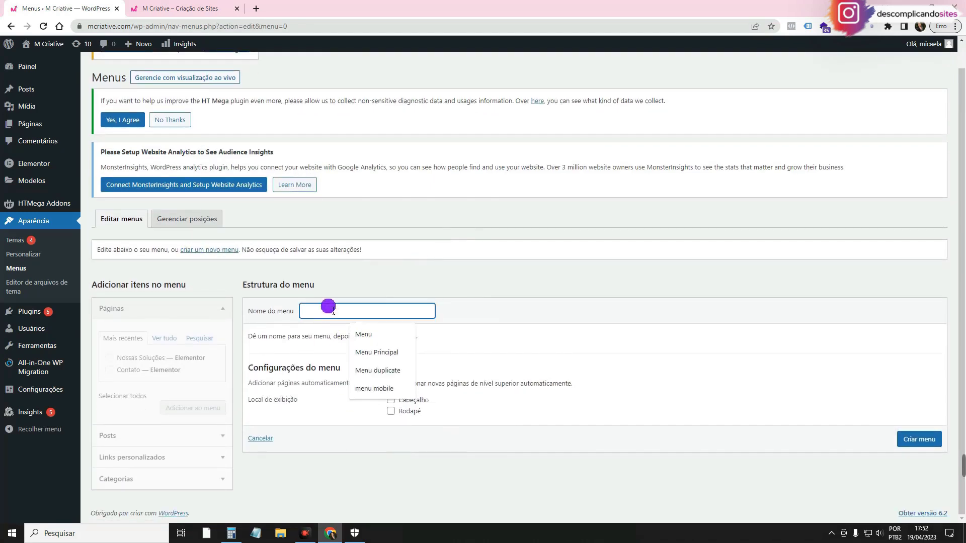
left_click(376, 352)
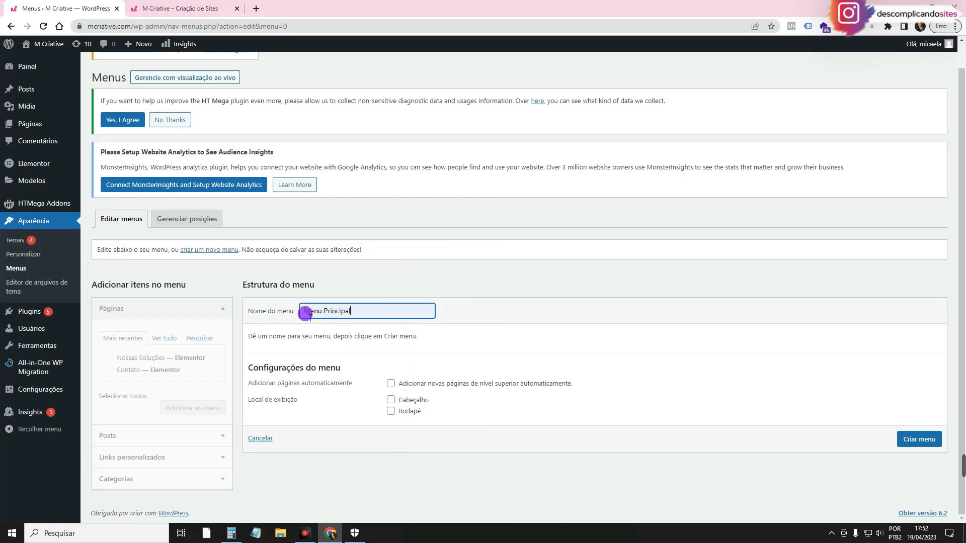
left_click(921, 439)
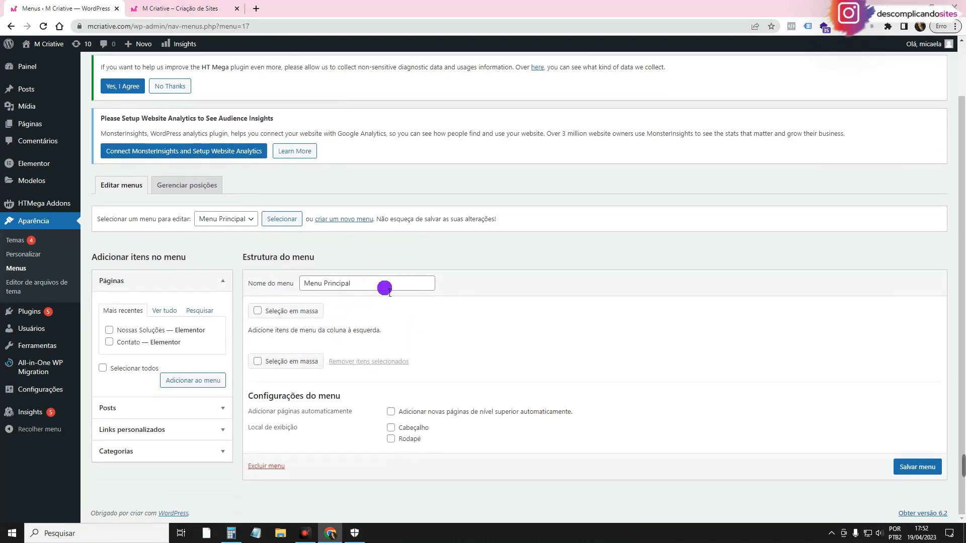
- Add the Home, Contato and Nossas Soluções pages to Menu Principal, ordering Nossas Soluções before Contato
left_click(164, 311)
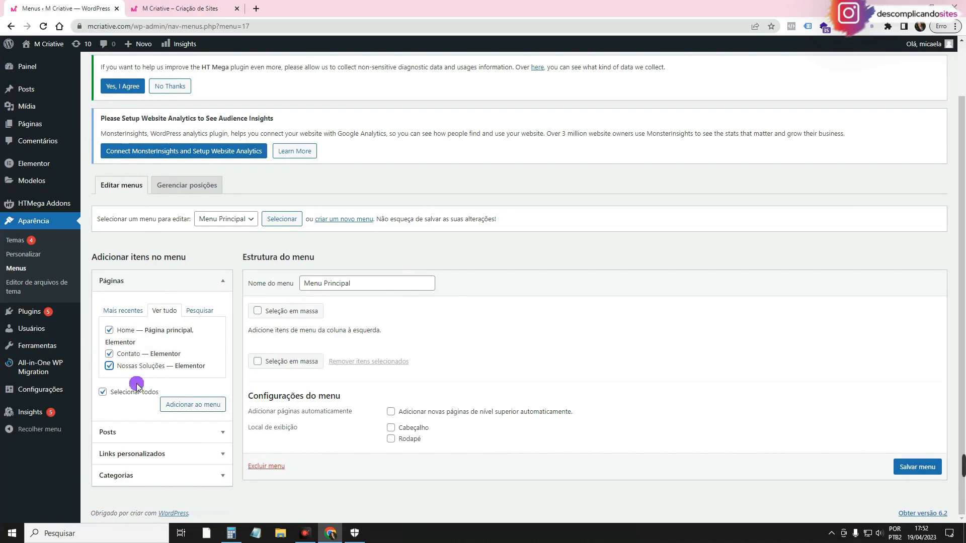
left_click(191, 405)
left_click_drag(304, 383, 306, 409)
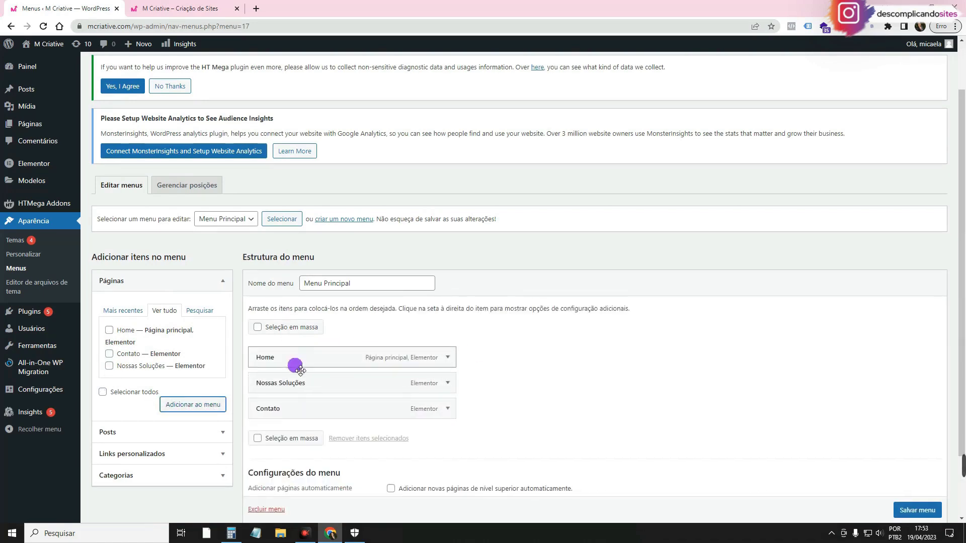
- Examine the homepage sections for ones the menu could link to, resetting the portfolio filter to Todos
left_click(176, 8)
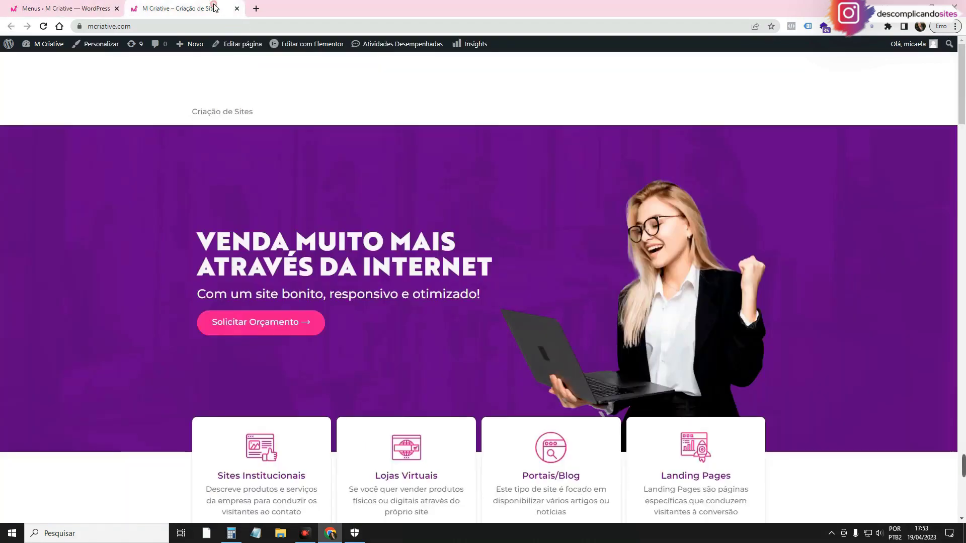
scroll(261, 264, "down", 1)
scroll(354, 234, "down", 6)
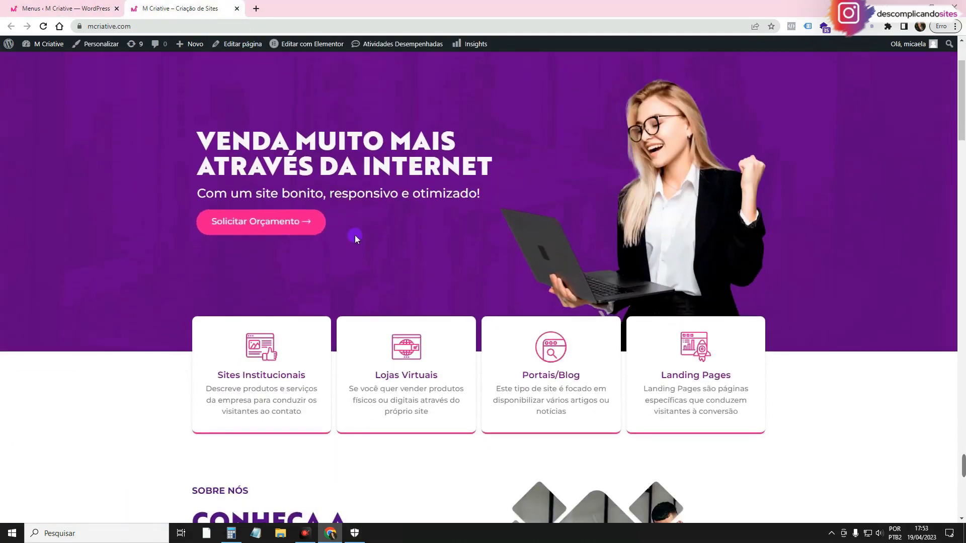
scroll(372, 237, "up", 2)
scroll(449, 308, "down", 3)
scroll(682, 277, "down", 4)
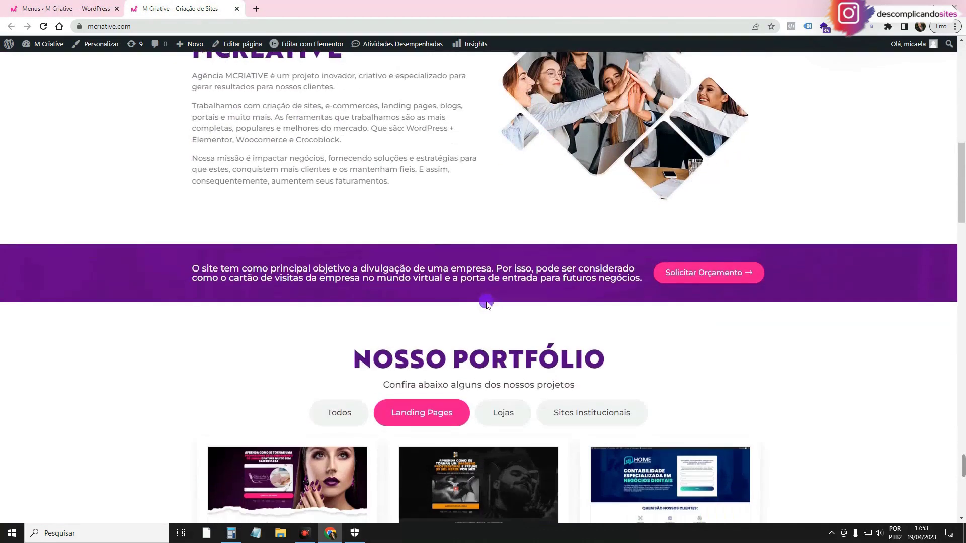
scroll(492, 287, "down", 3)
left_click(353, 272)
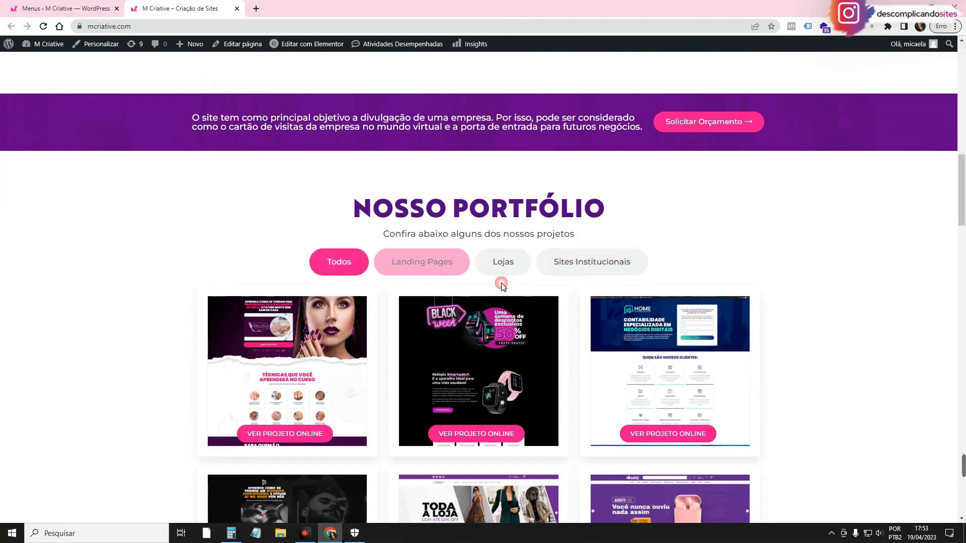
scroll(865, 225, "up", 12)
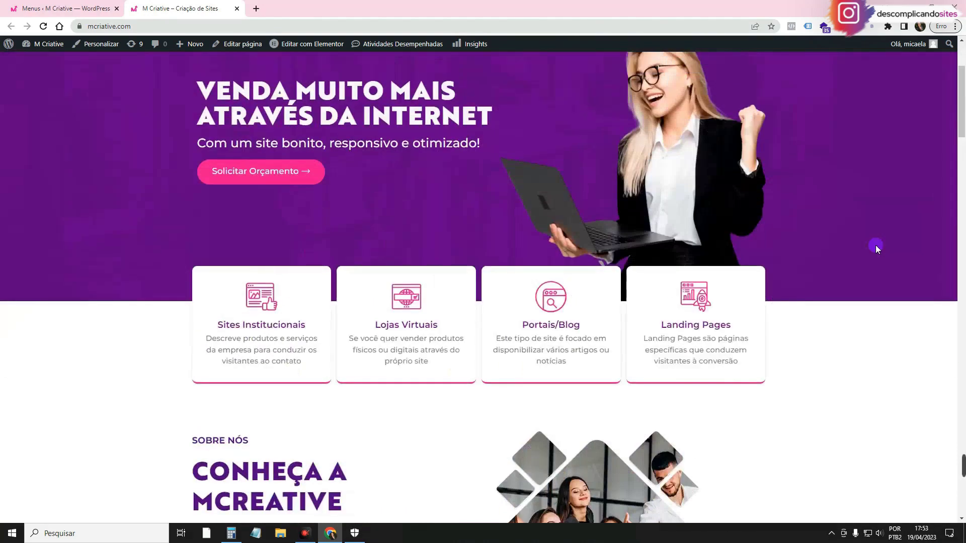
scroll(855, 204, "down", 6)
scroll(751, 172, "down", 6)
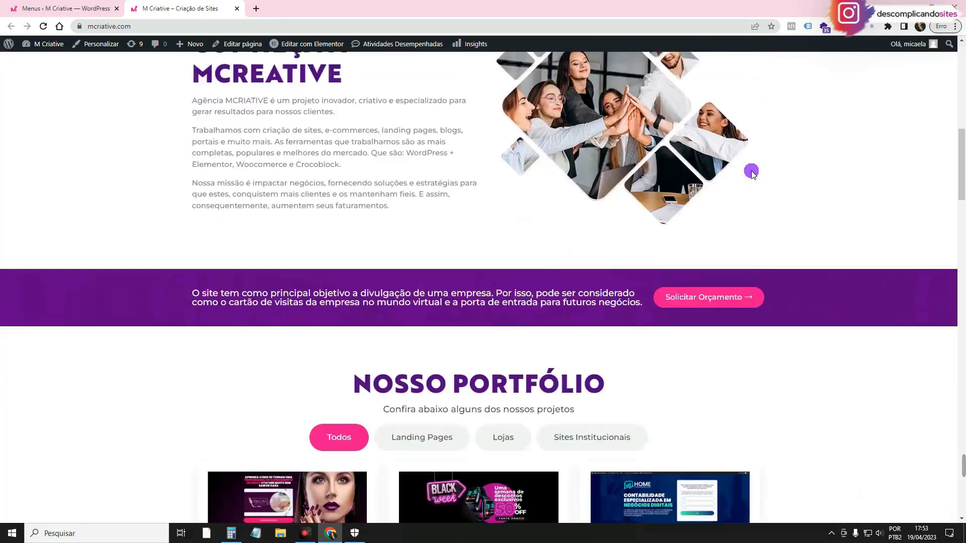
scroll(415, 248, "down", 2)
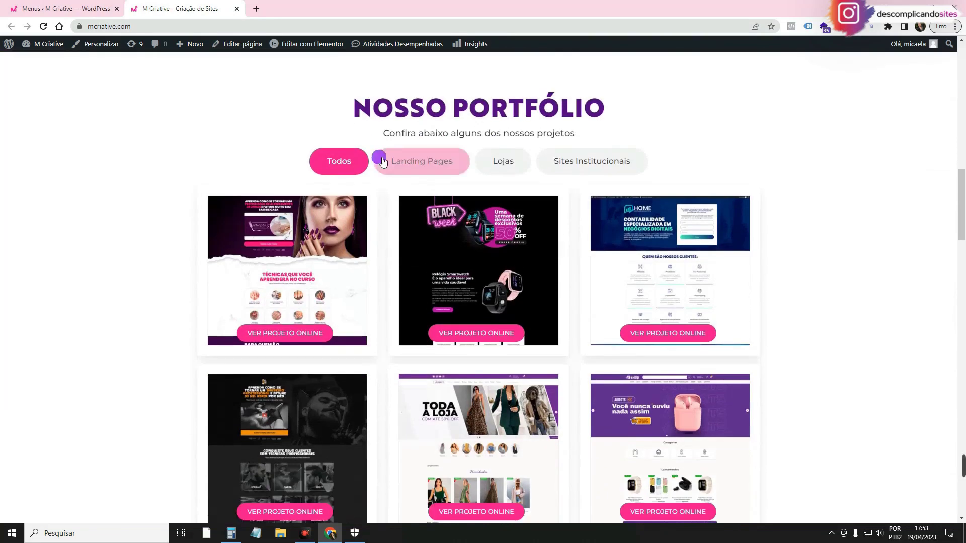
left_click(452, 108)
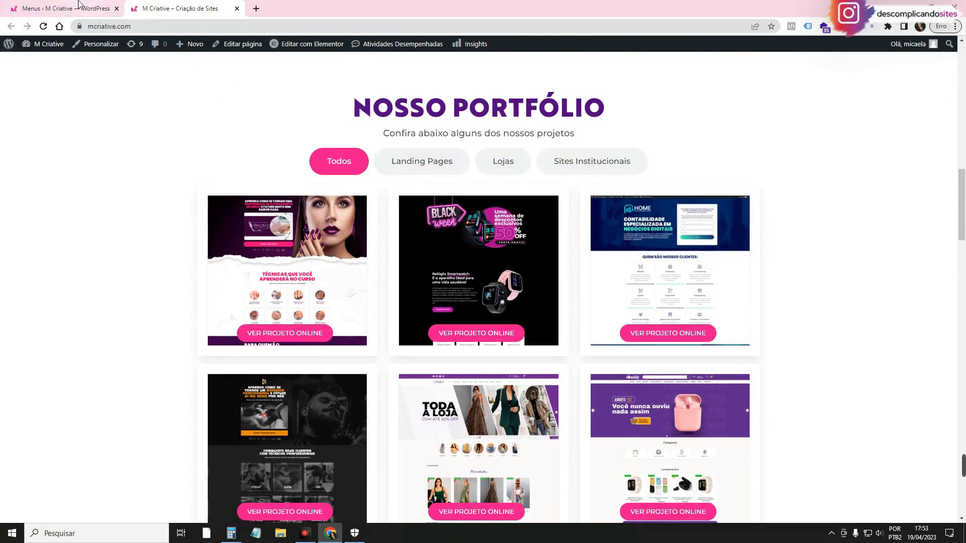
- Start a custom link for Menu Principal with the link text "Portfólio"
left_click(66, 9)
scroll(475, 345, "down", 1)
mouse_move(52, 413)
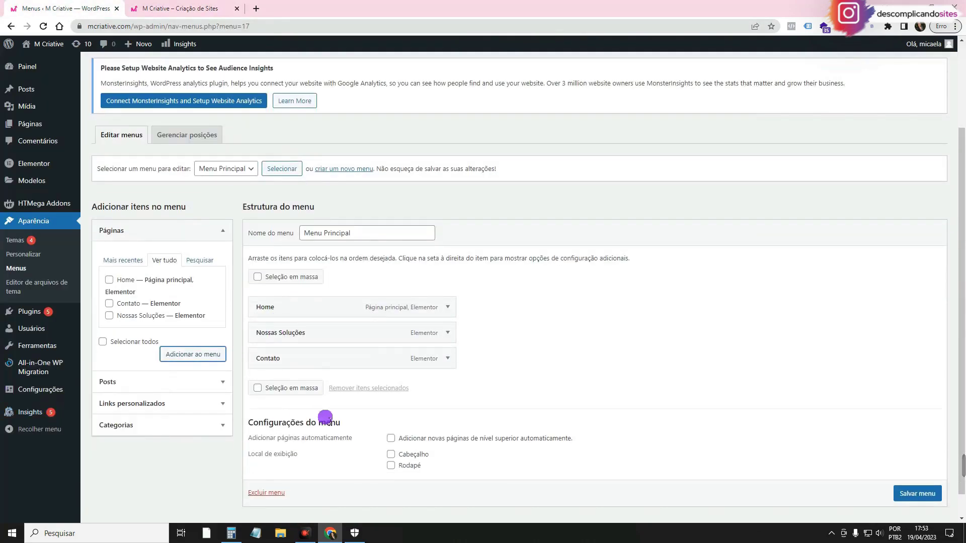
left_click(201, 403)
left_click(151, 341)
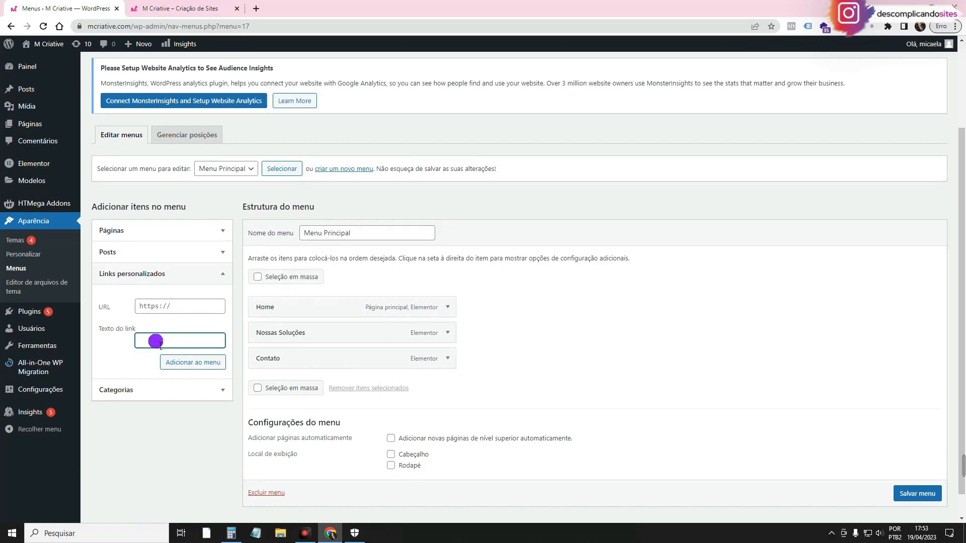
type("lio")
left_click(183, 306)
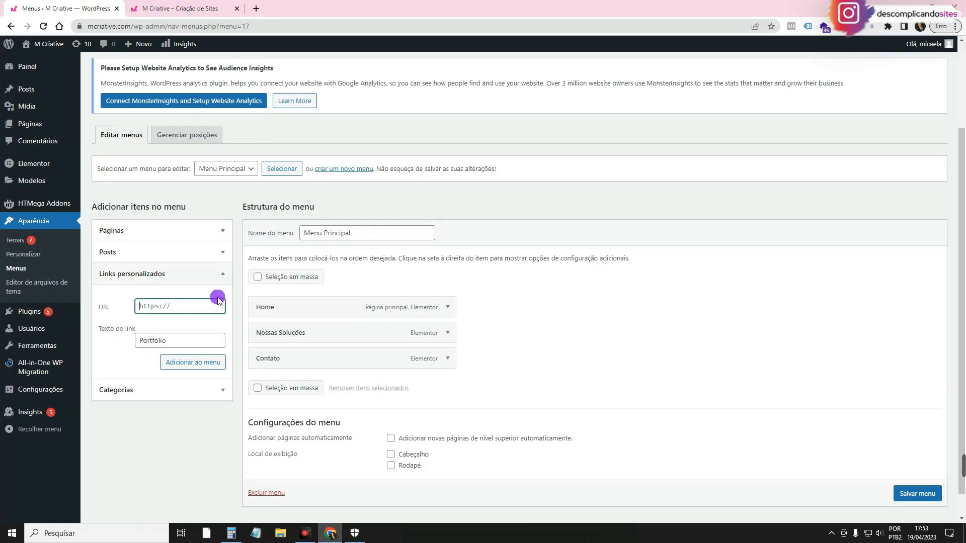
left_click(201, 8)
scroll(511, 167, "down", 1)
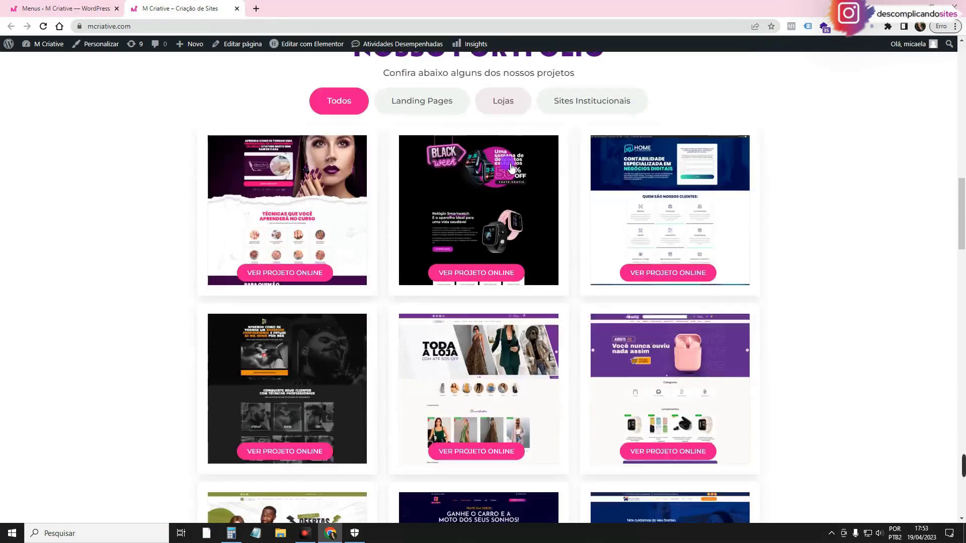
scroll(512, 168, "up", 4)
scroll(503, 147, "down", 2)
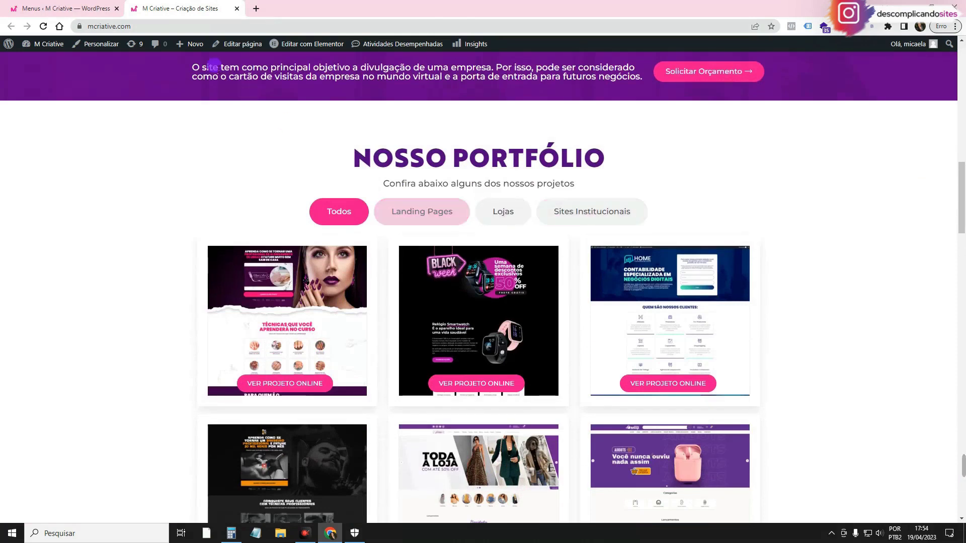
left_click(144, 27)
key("ctrl+c")
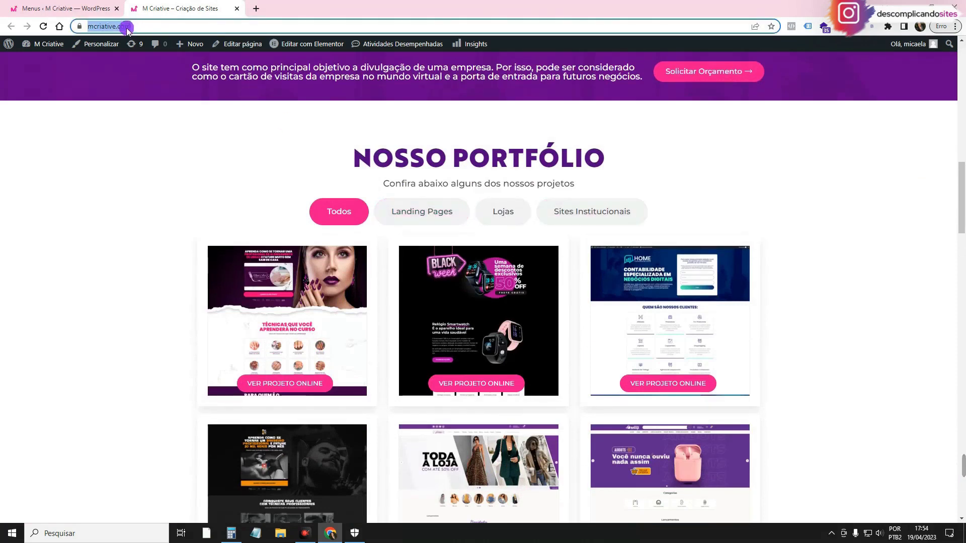
left_click(95, 8)
left_click(170, 306)
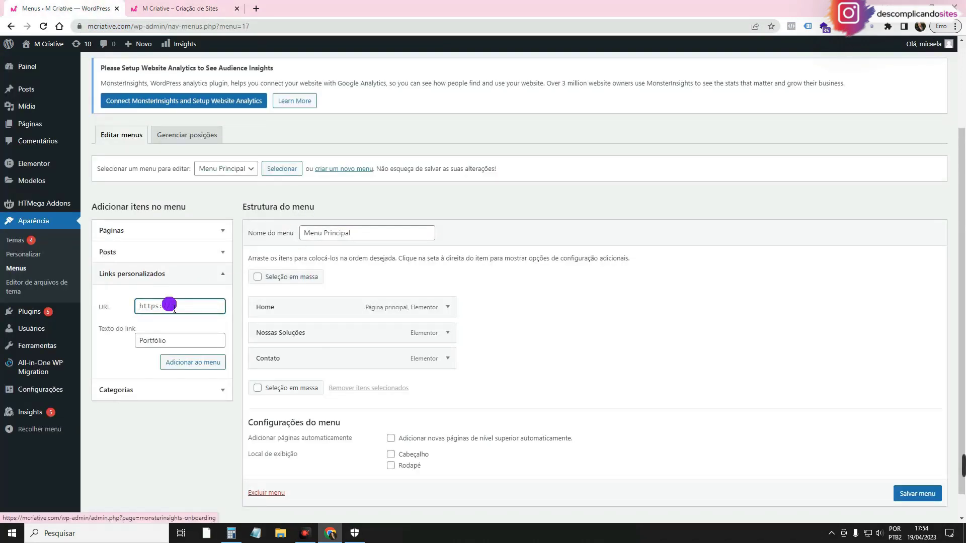
left_click(220, 306)
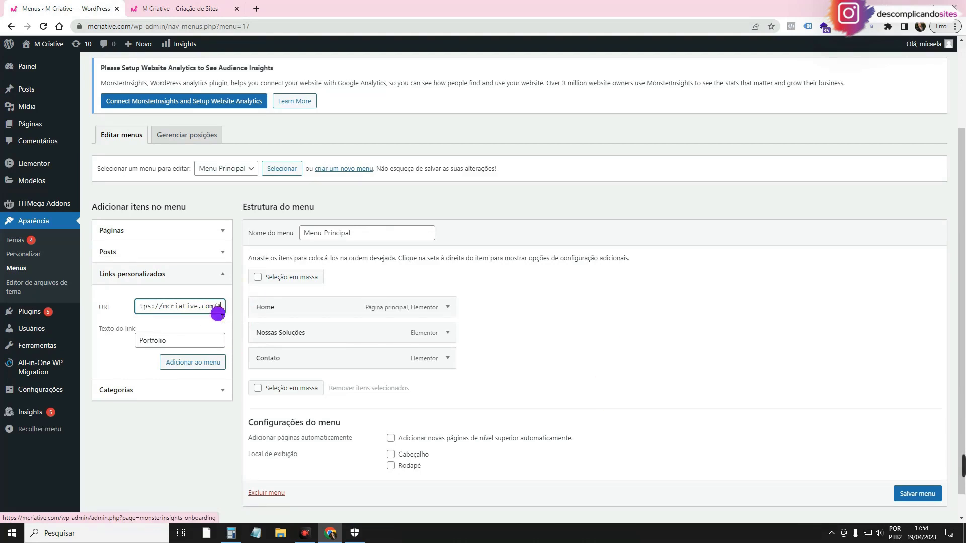
left_click(229, 8)
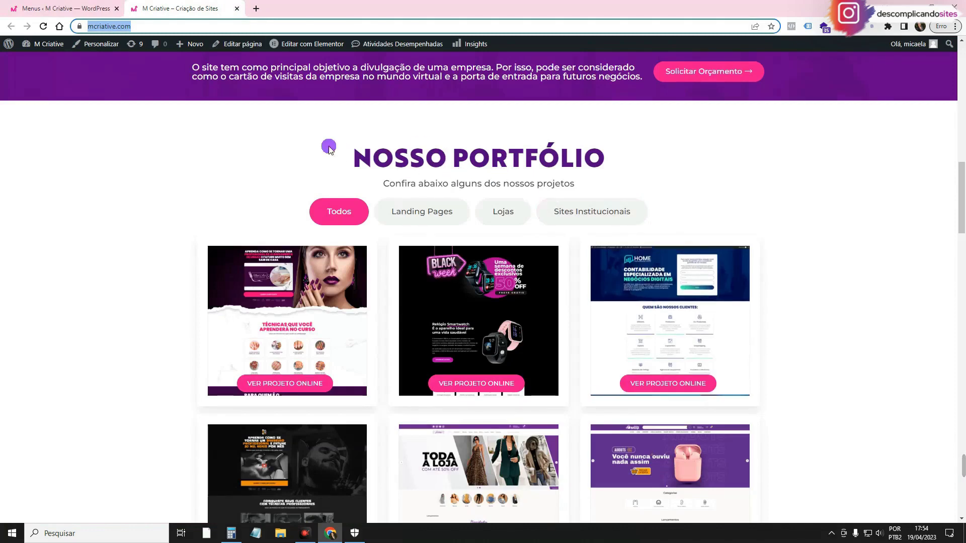
left_click(63, 8)
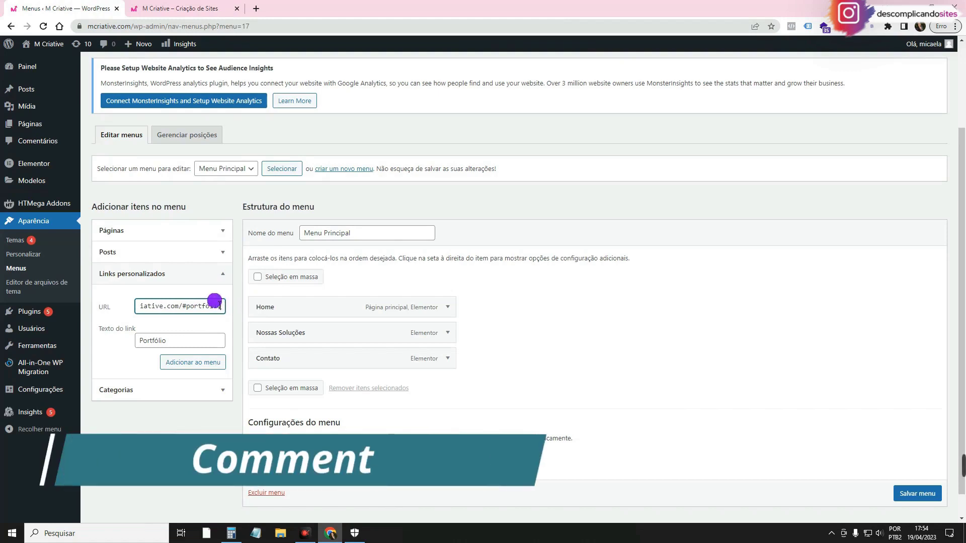
- Add the Portfólio custom link to Menu Principal and place it directly below Home
left_click_drag(186, 310, 224, 310)
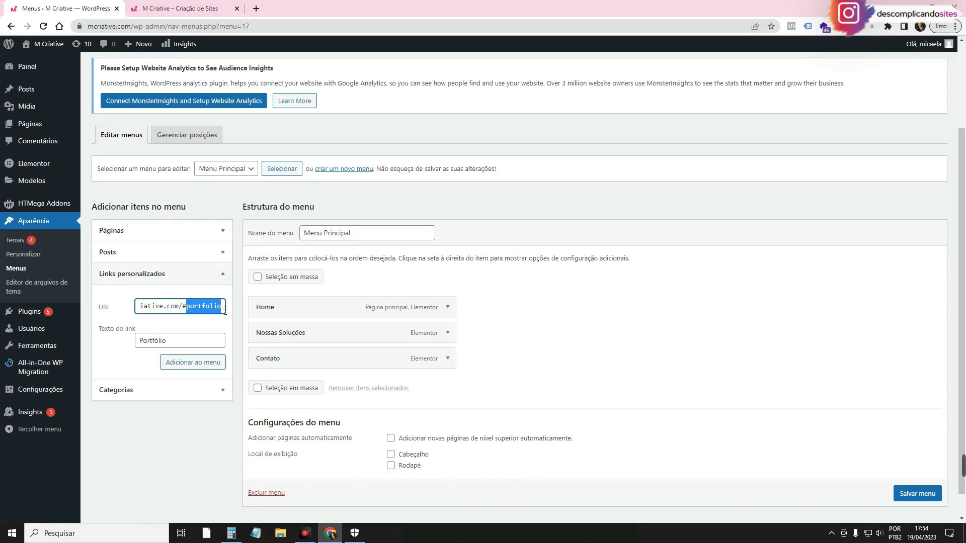
left_click(184, 311)
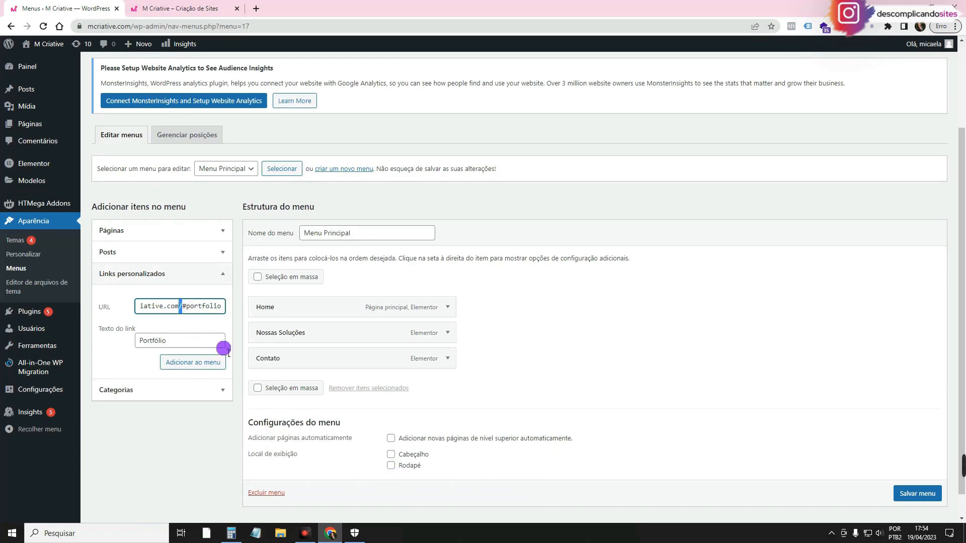
left_click(204, 362)
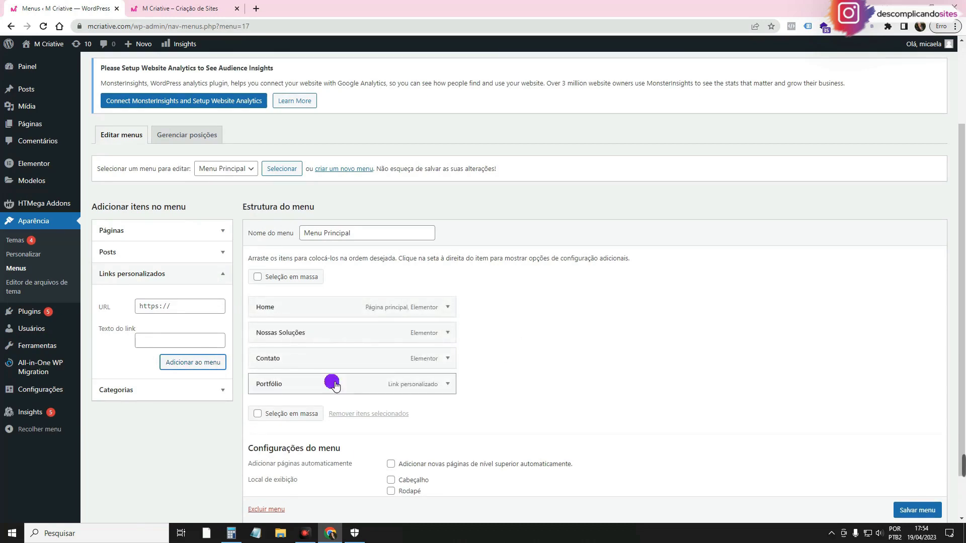
left_click_drag(335, 386, 333, 334)
left_click(183, 305)
left_click(216, 8)
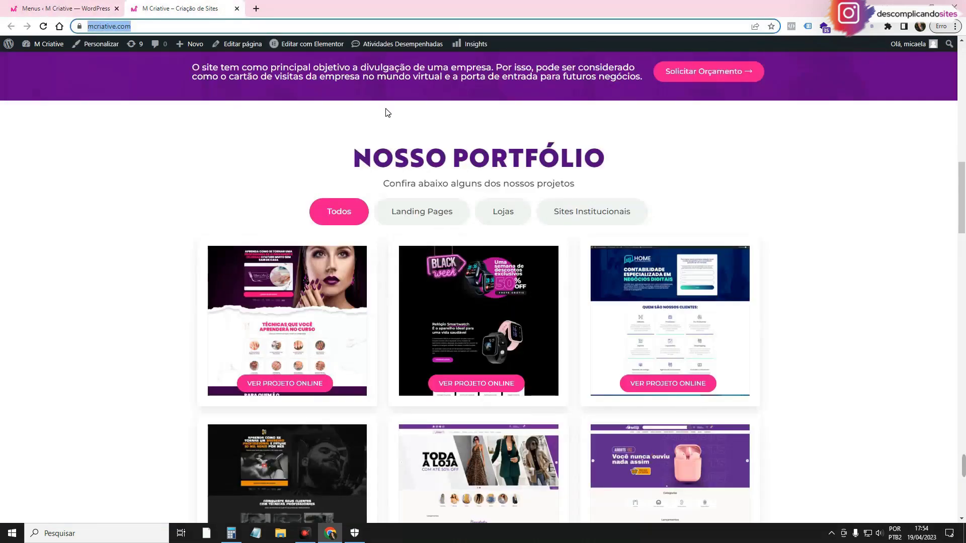
scroll(352, 85, "up", 9)
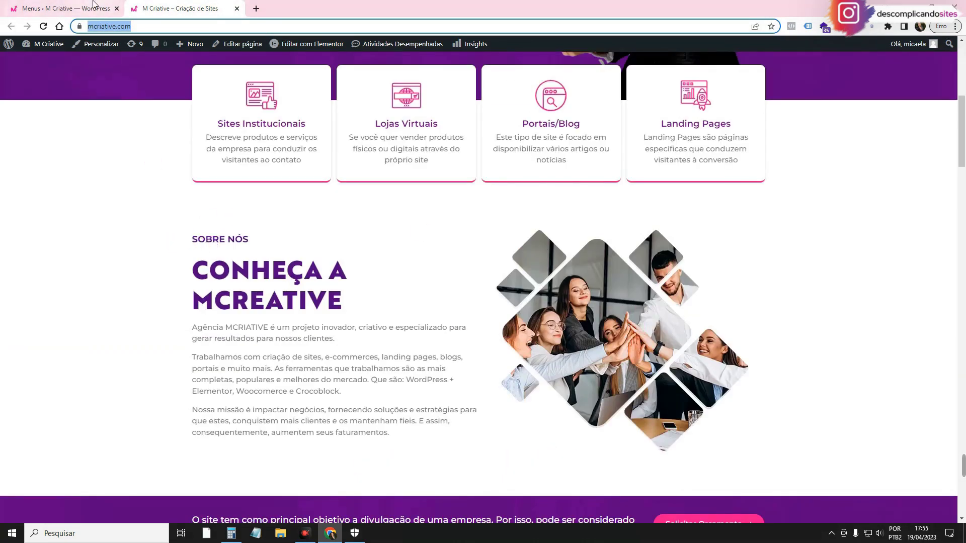
left_click(103, 7)
left_click(185, 341)
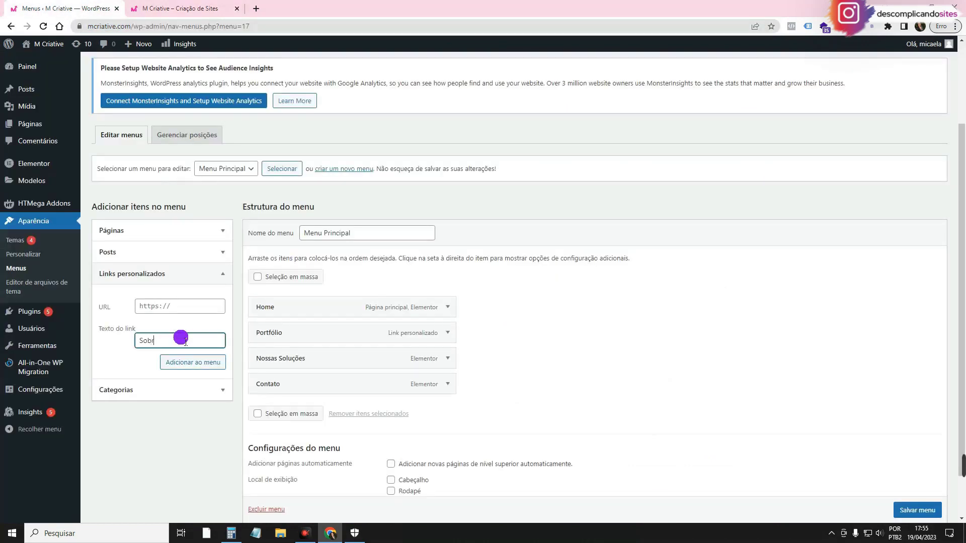
left_click(166, 308)
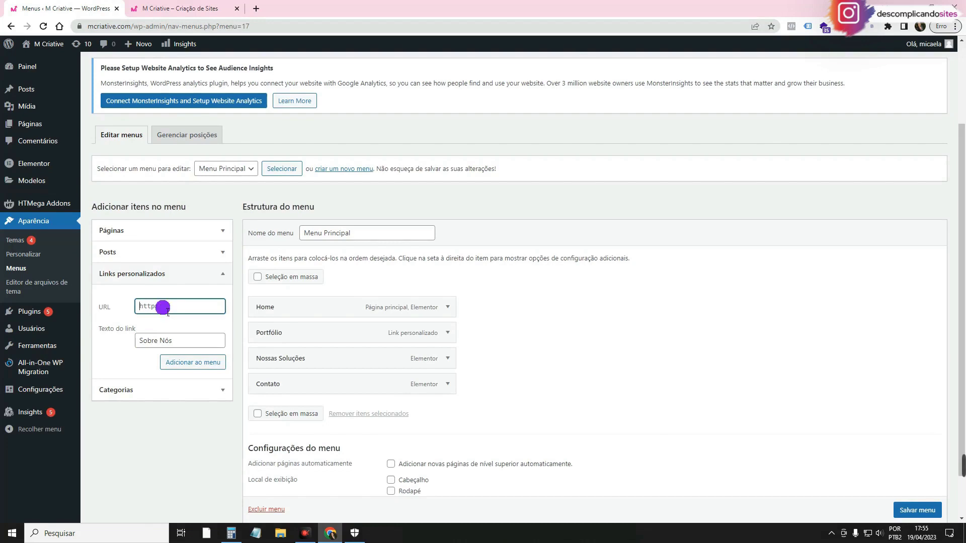
key("ctrl+v")
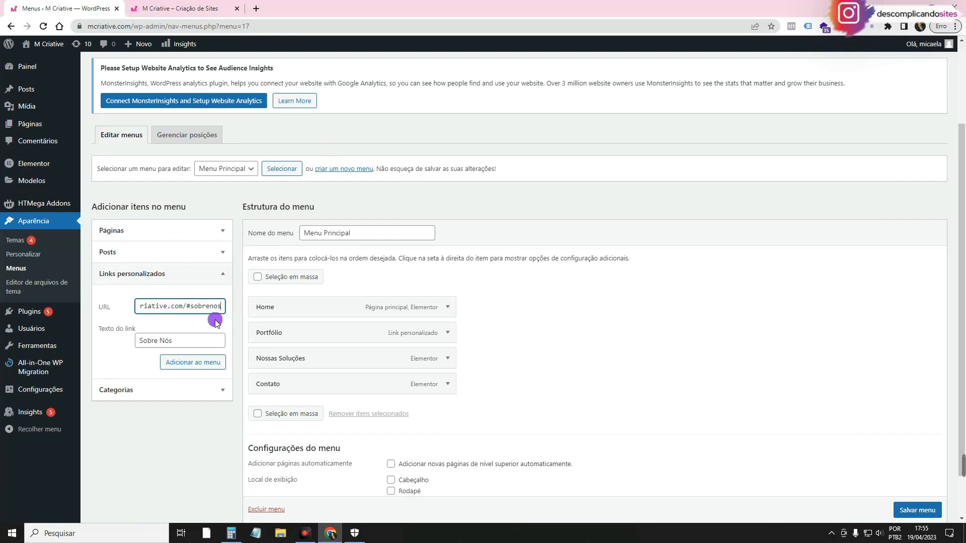
- Add the Sobre Nós link to Menu Principal between Home and Portfólio, and save the menu
left_click(174, 362)
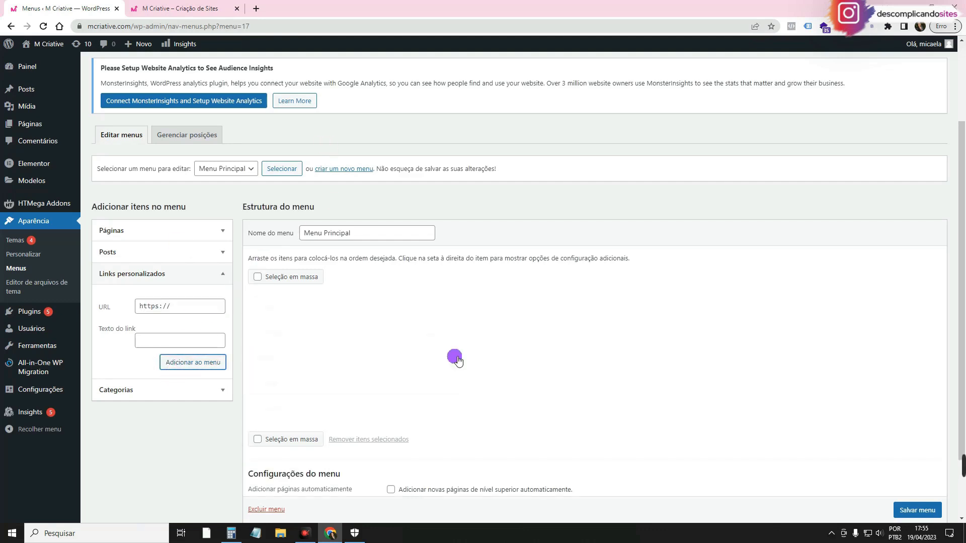
left_click_drag(320, 411, 313, 331)
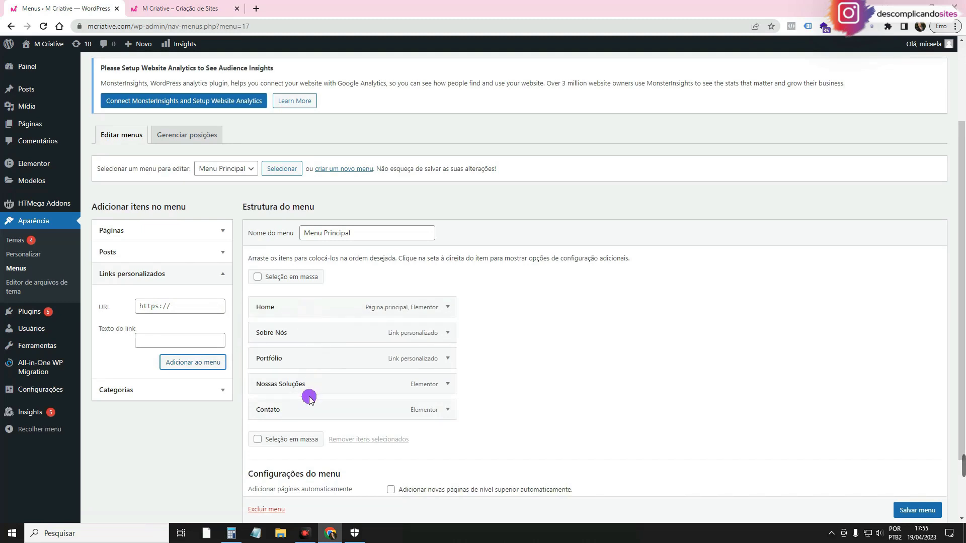
left_click(913, 510)
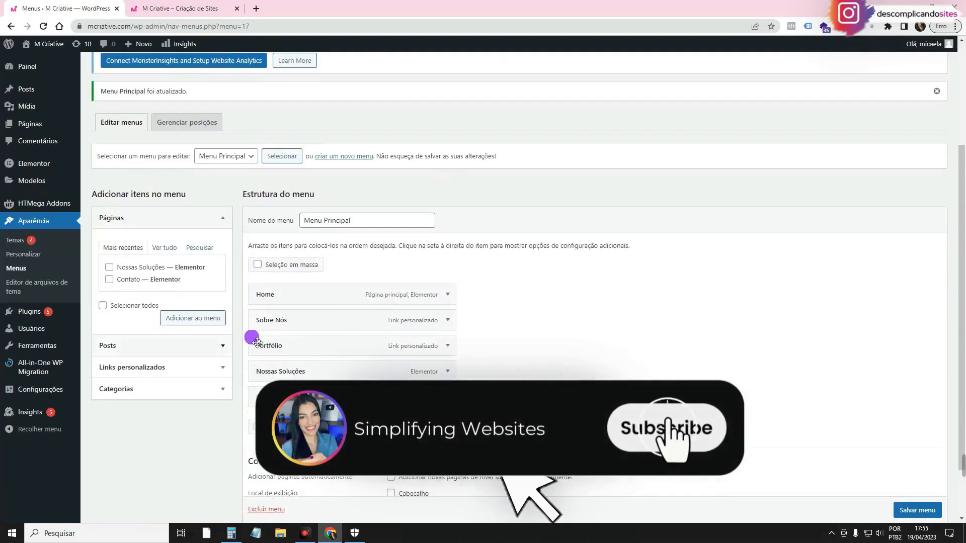
- Create an Elementor template of type Cabeçalho named "menu principal" and dismiss the block library without inserting a block
left_click(158, 6)
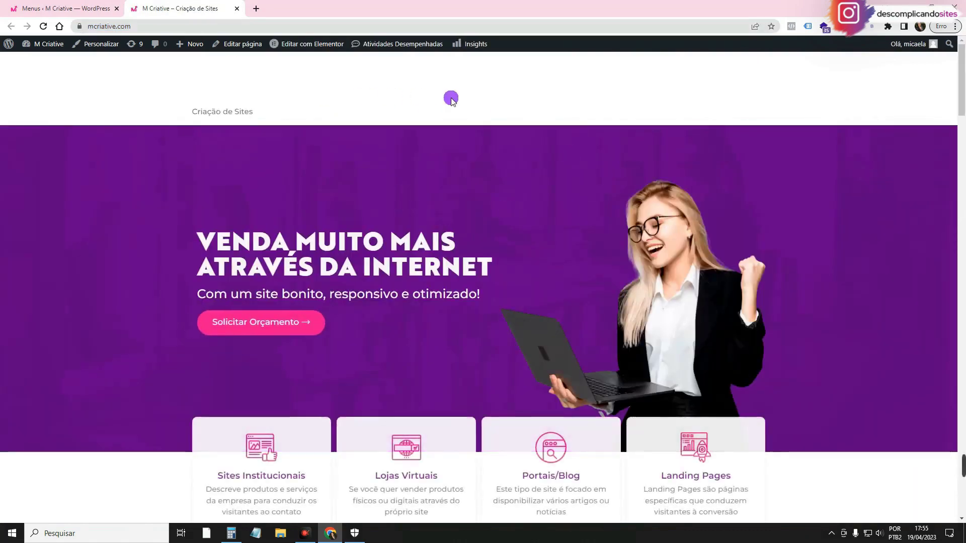
left_click(94, 5)
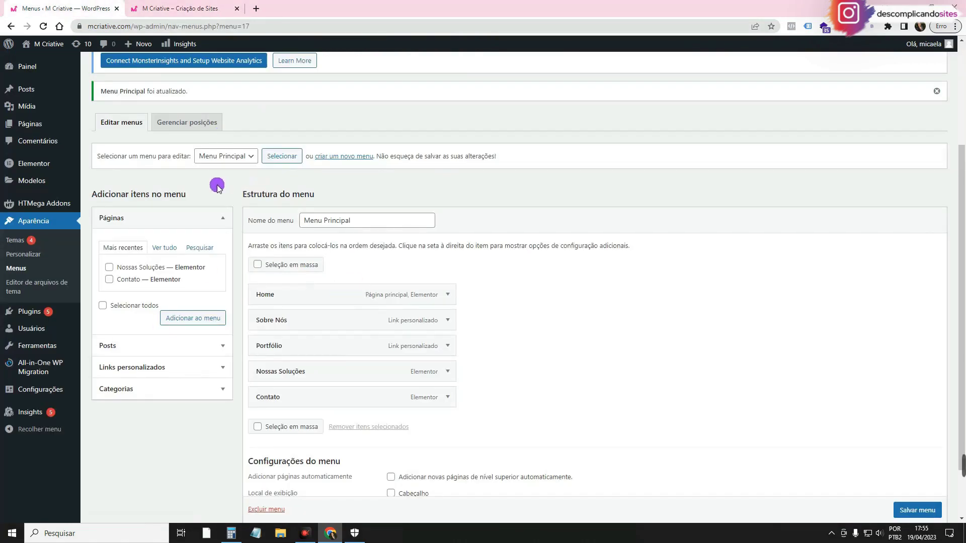
mouse_move(70, 183)
left_click(135, 259)
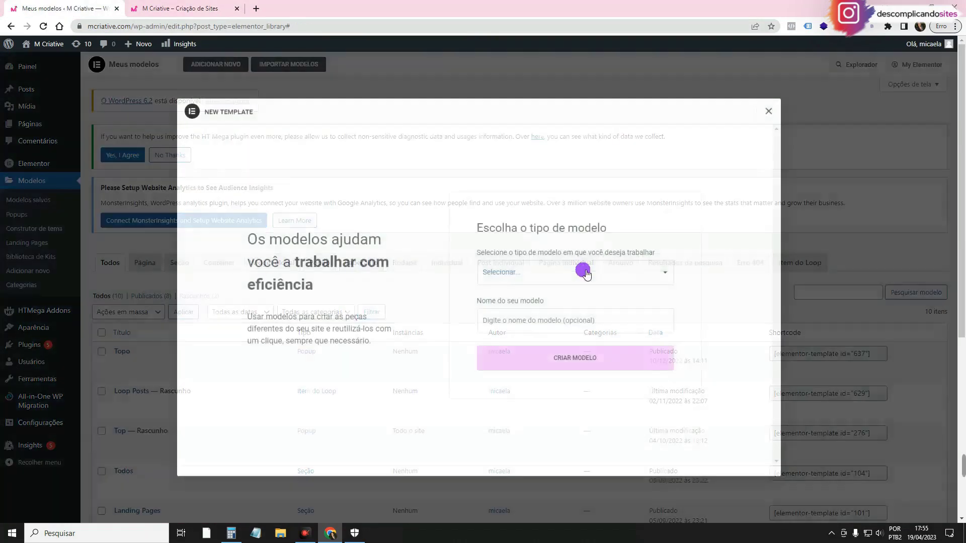
left_click(531, 272)
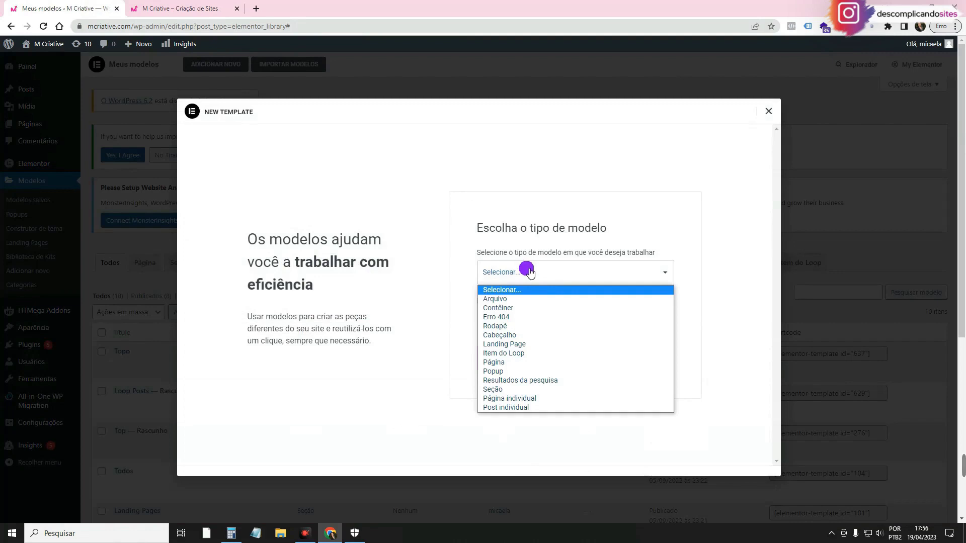
left_click(530, 335)
left_click(511, 322)
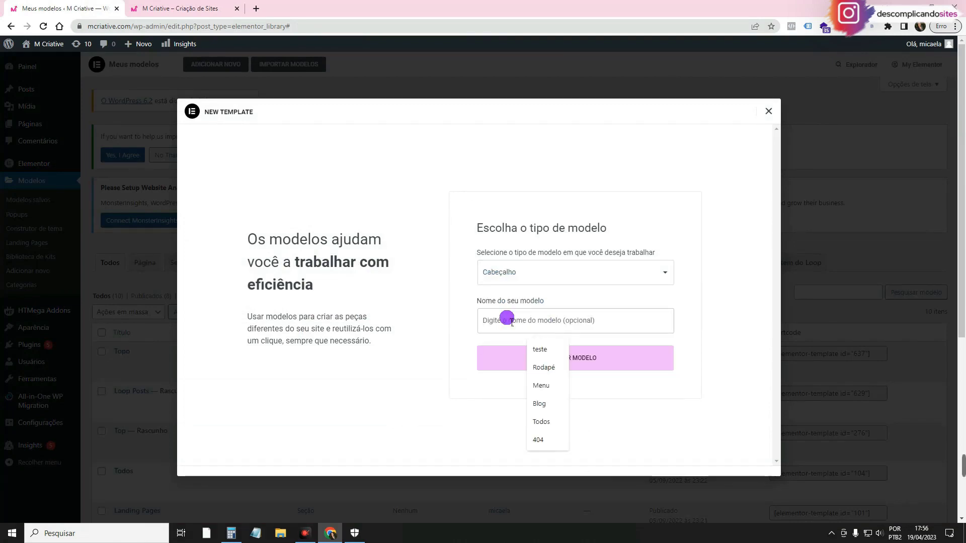
type("menu")
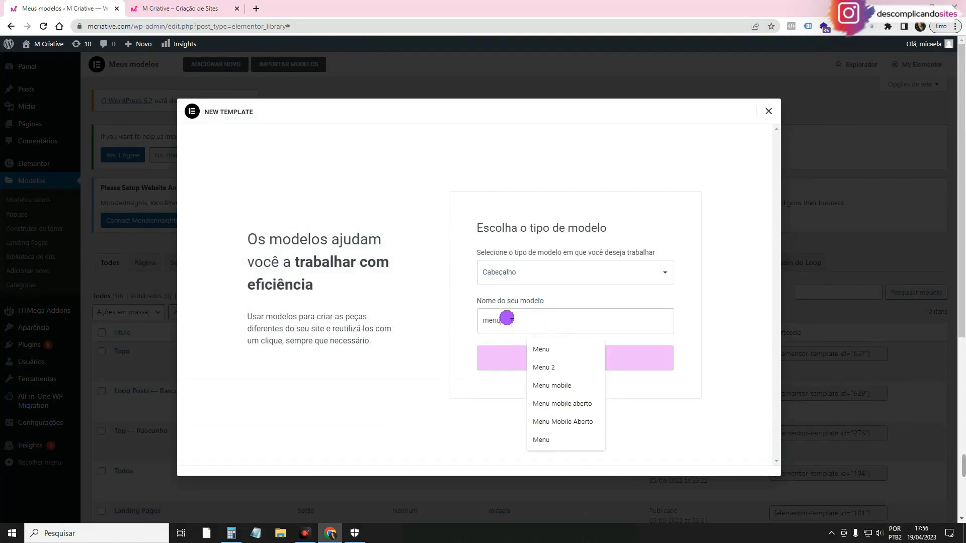
type(" principal")
left_click(584, 363)
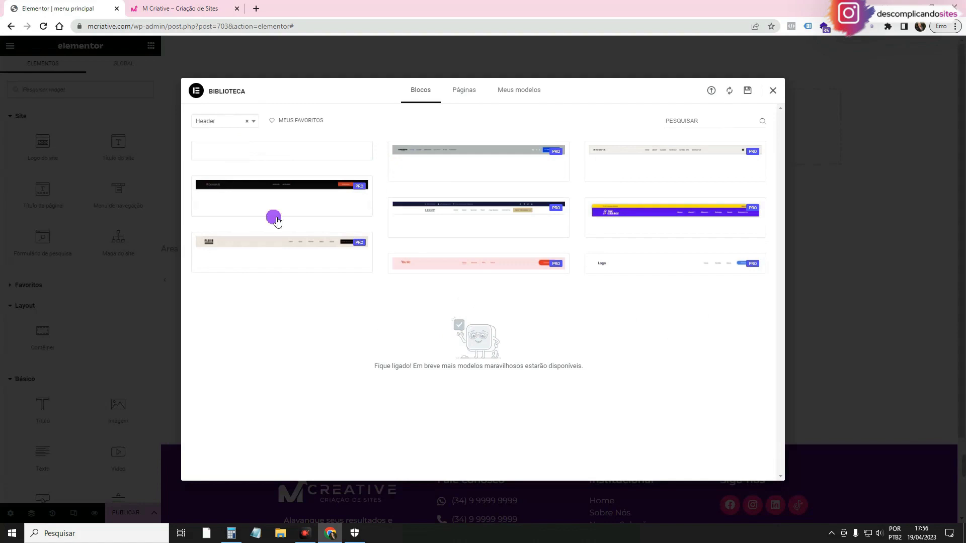
left_click(773, 91)
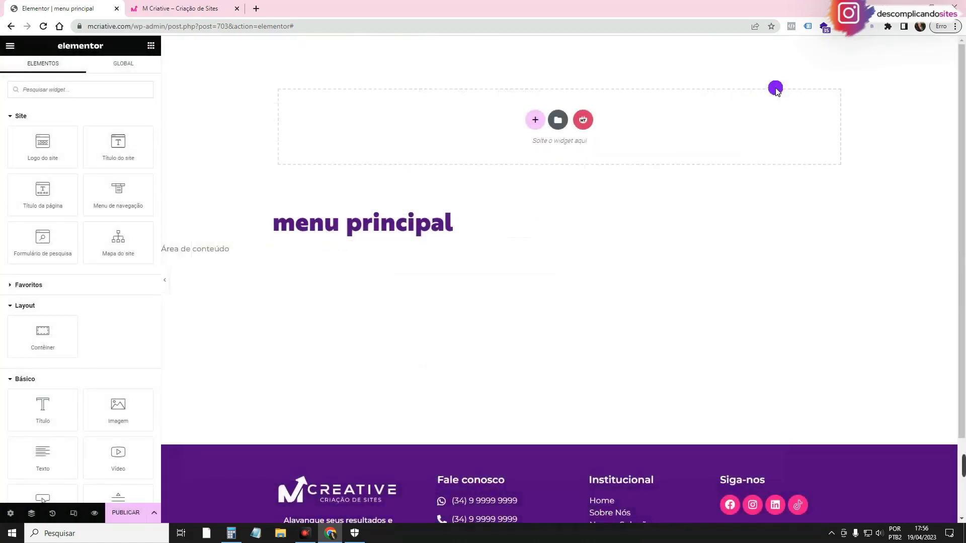
- Check the Flexbox Container experiment and the other feature options in Elementor's Recursos settings
left_click(534, 120)
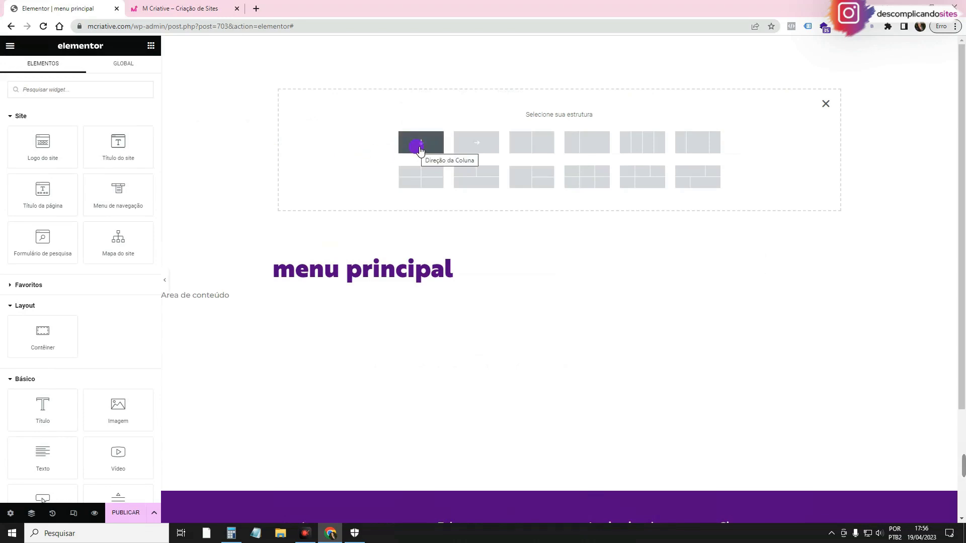
left_click(187, 11)
left_click(28, 61)
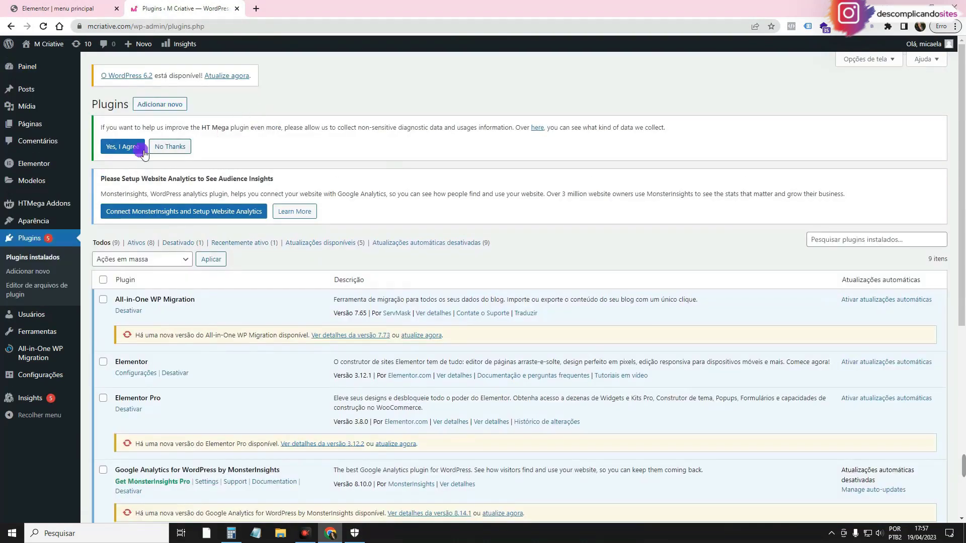
mouse_move(35, 165)
left_click(123, 163)
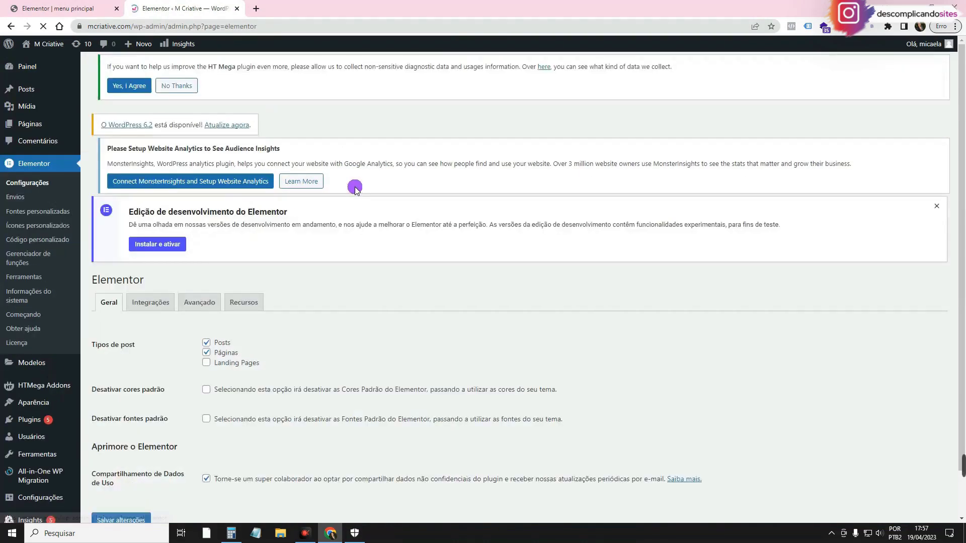
left_click(243, 327)
scroll(393, 308, "down", 7)
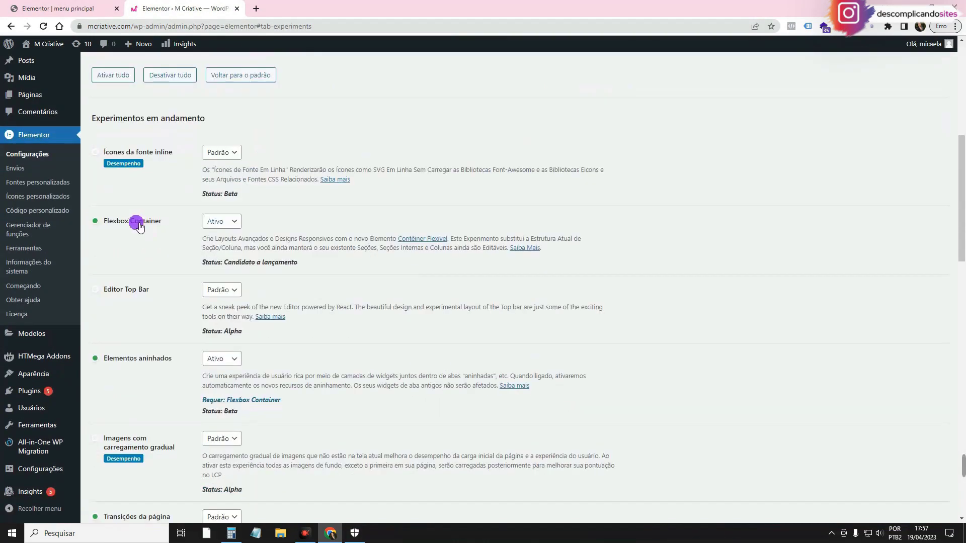
left_click(225, 228)
scroll(231, 319, "down", 20)
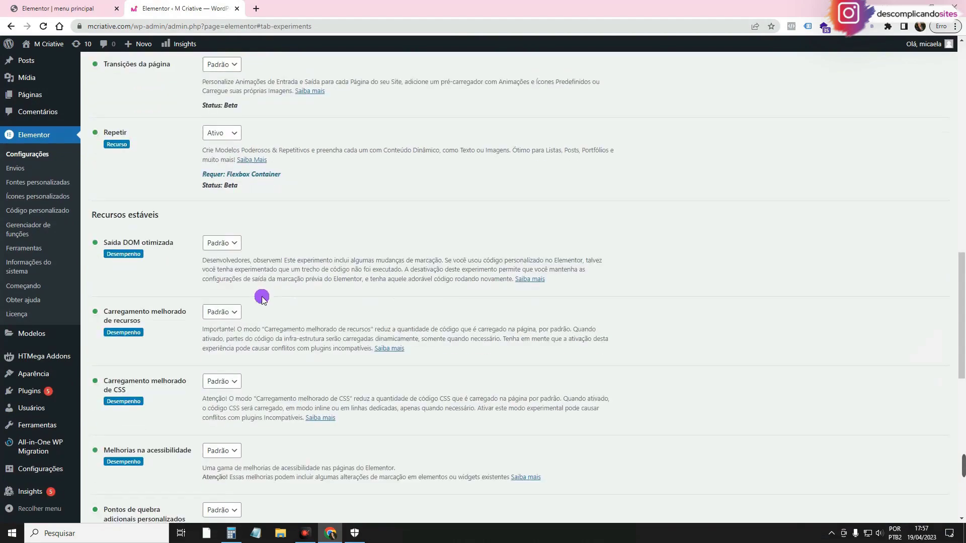
scroll(497, 289, "up", 10)
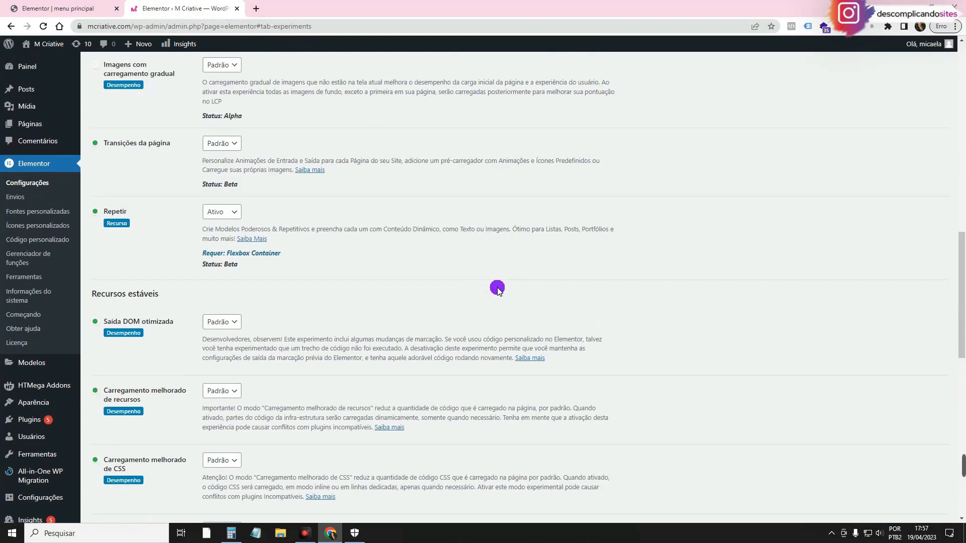
scroll(497, 289, "up", 10)
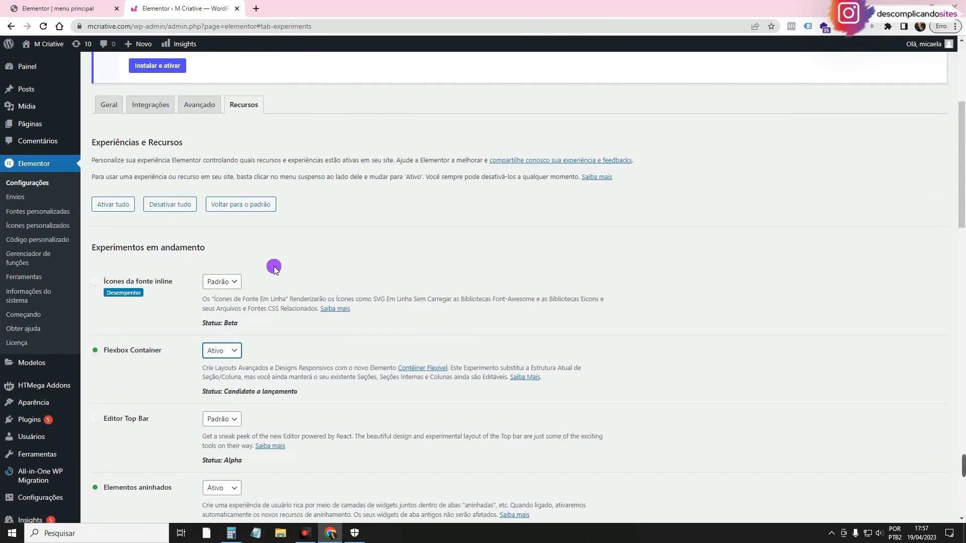
- Return to the menu principal template and add a container with horizontal row direction
left_click(59, 8)
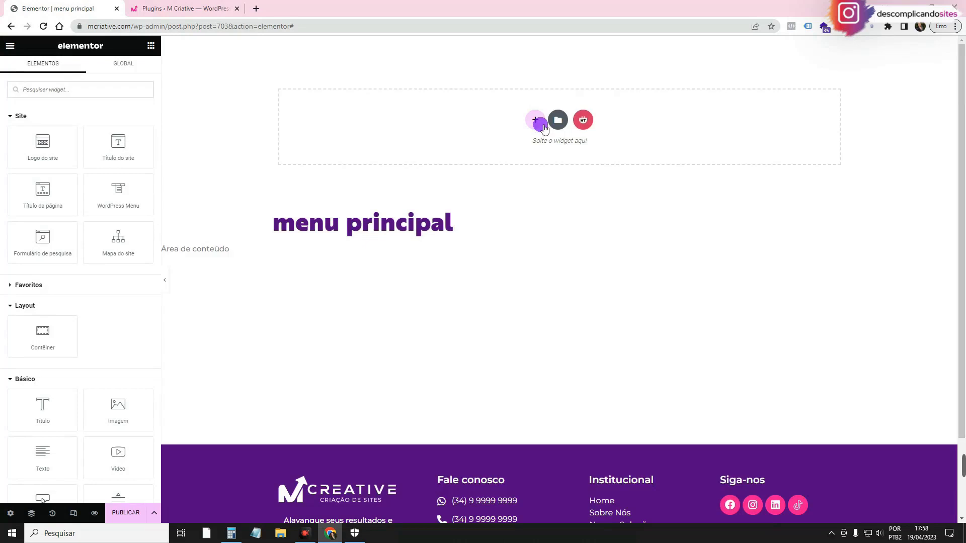
left_click(536, 121)
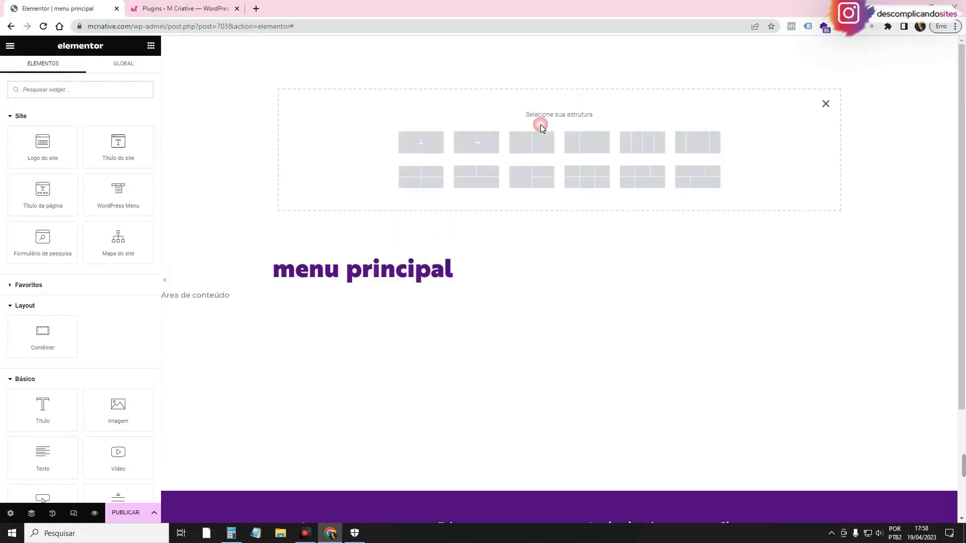
left_click(477, 143)
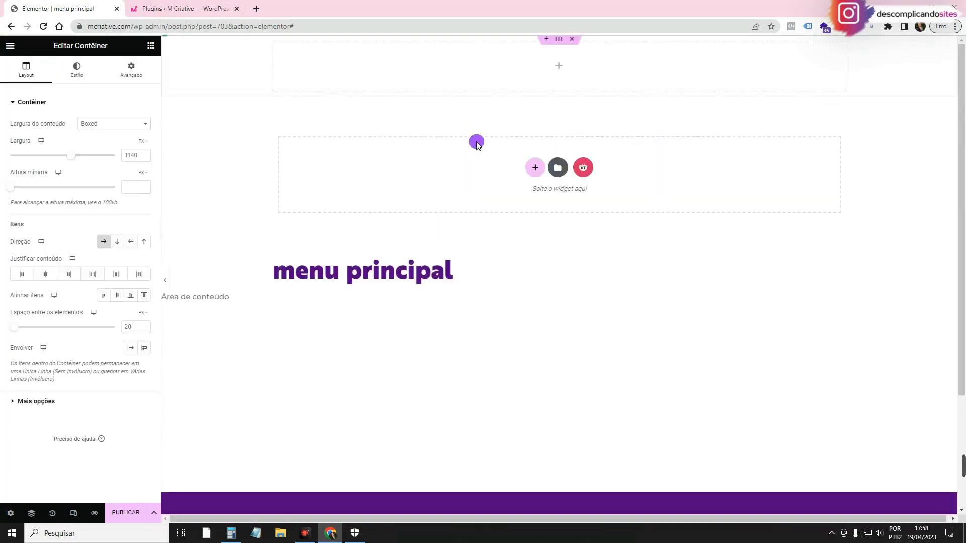
- Insert an Imagem widget in the container with size Completo, using logo-mm-criative.png from the media library
left_click(150, 45)
left_click_drag(113, 402, 278, 82)
left_click(108, 203)
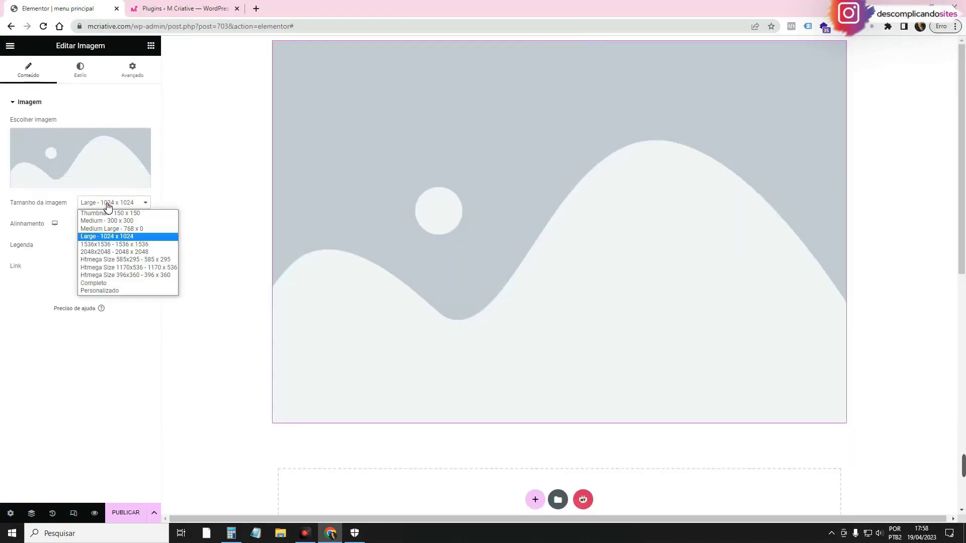
left_click(103, 283)
left_click(81, 160)
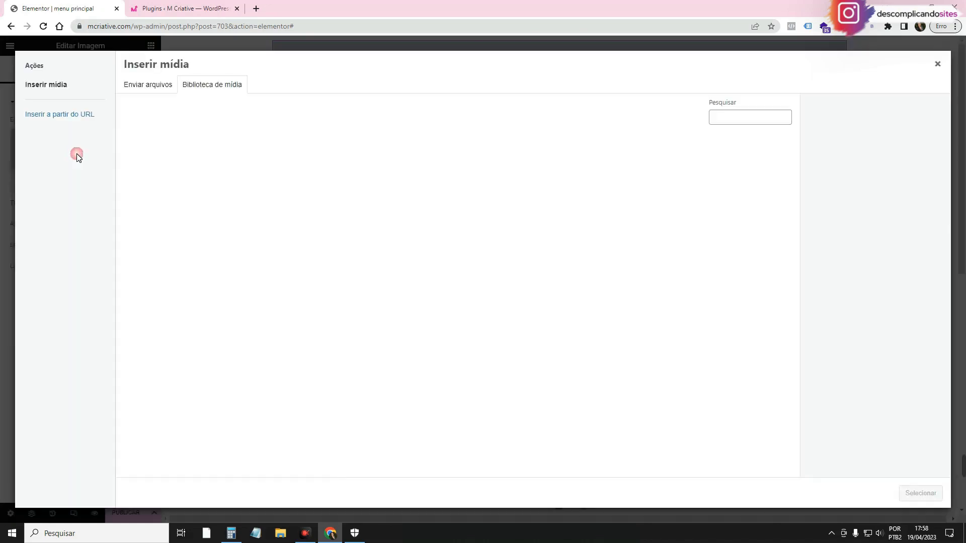
scroll(722, 356, "down", 5)
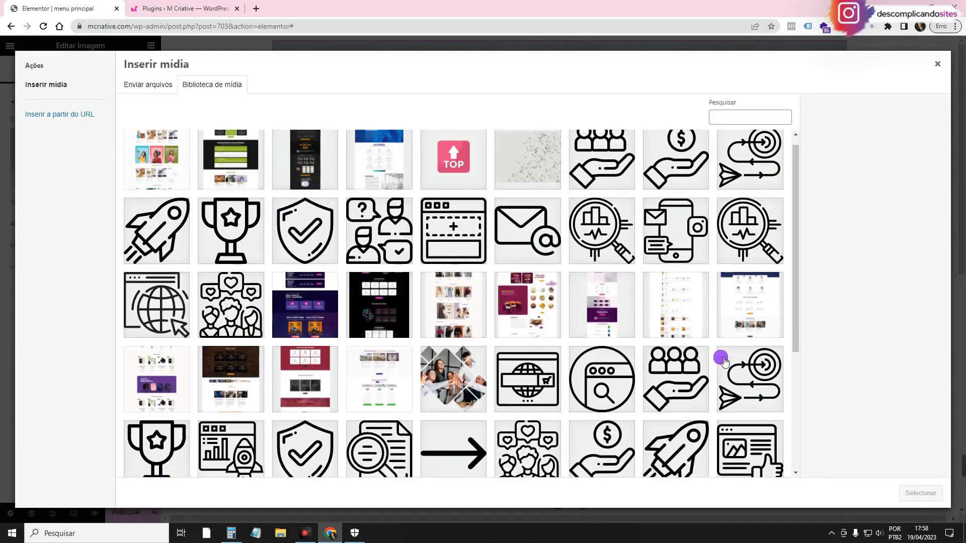
left_click(504, 328)
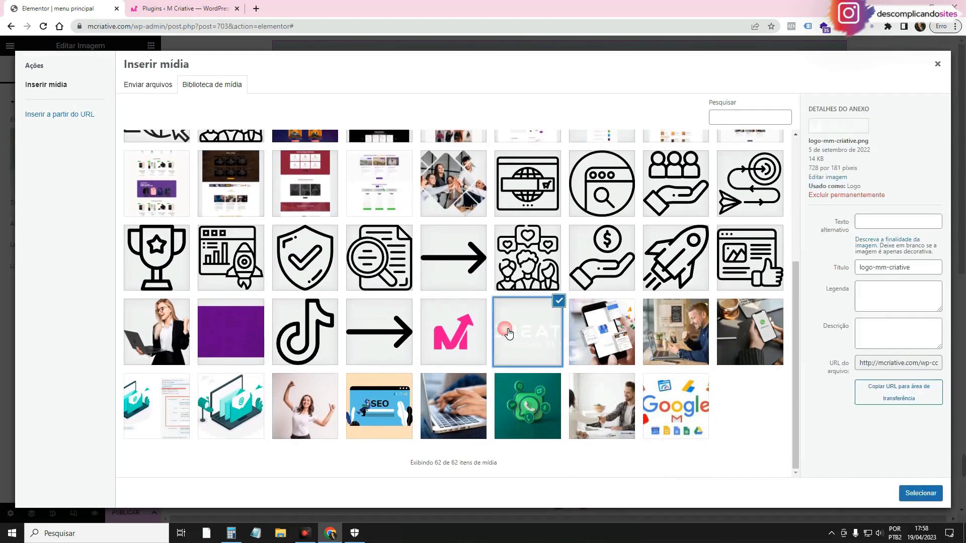
left_click(908, 492)
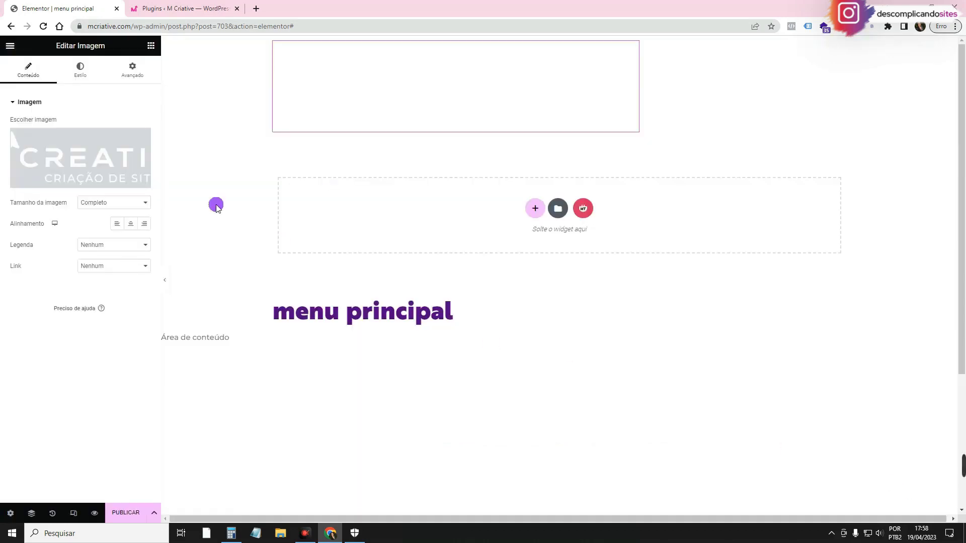
- Search the widgets for "menu" and insert a WordPress Menu widget beside the logo in the header container
left_click(80, 69)
left_click(150, 45)
left_click(78, 90)
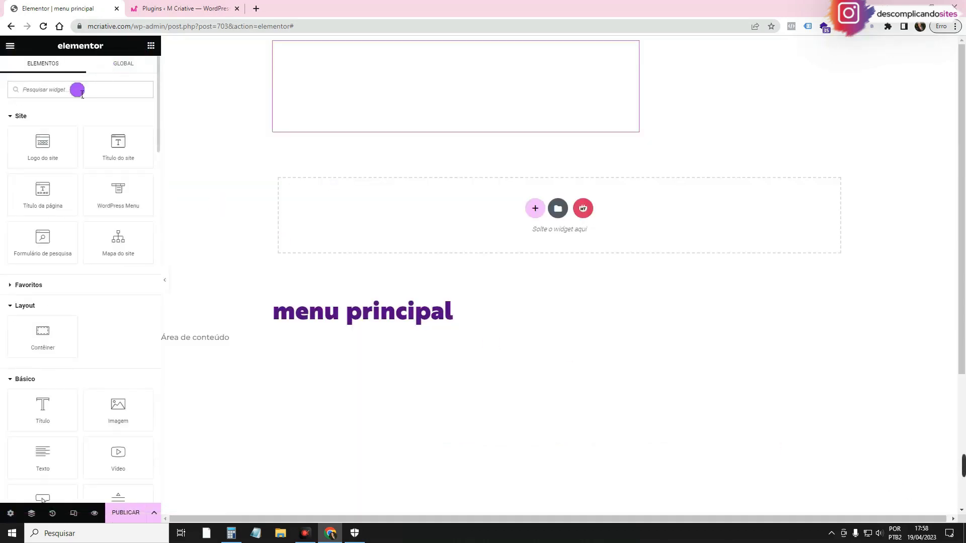
type("menu")
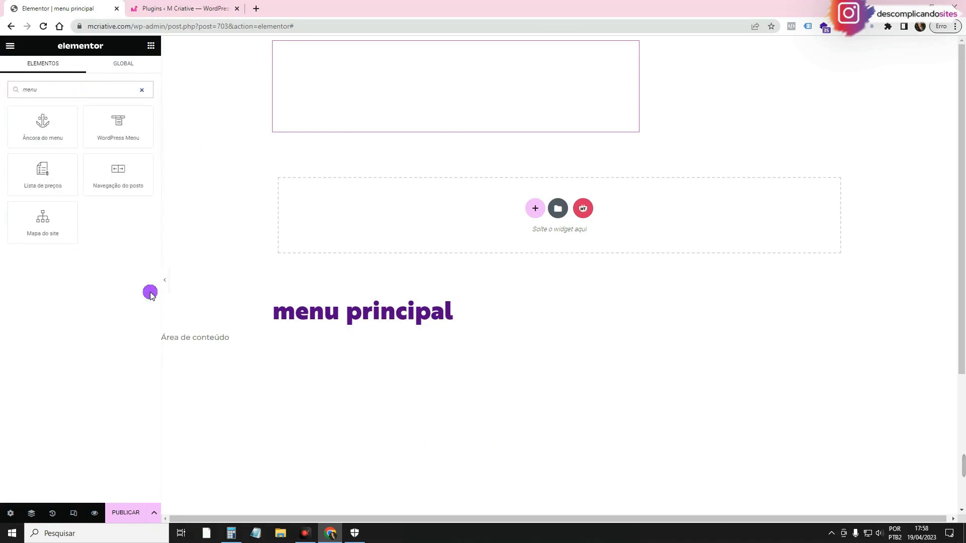
left_click_drag(126, 137, 619, 108)
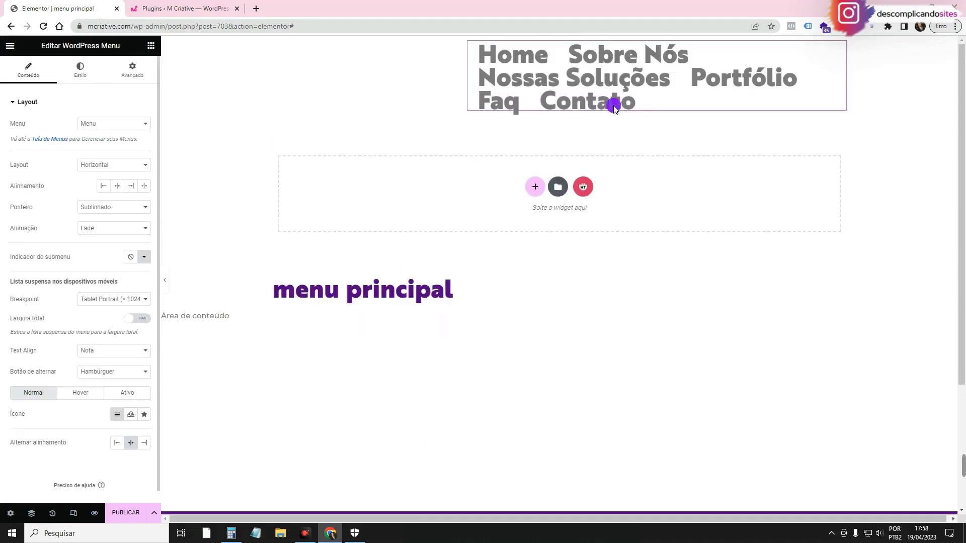
- Insert a Botão widget after the navigation menu in the header container
left_click(152, 47)
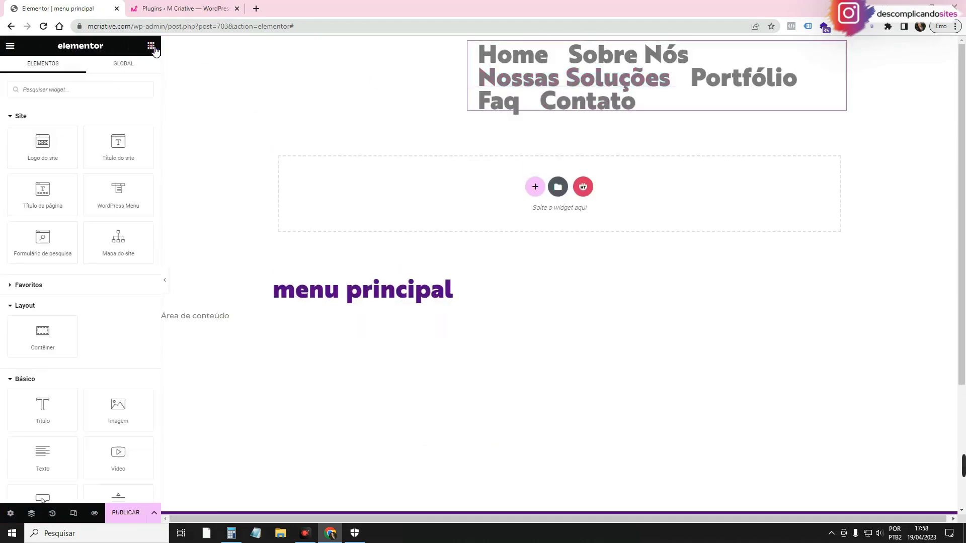
scroll(121, 453, "down", 2)
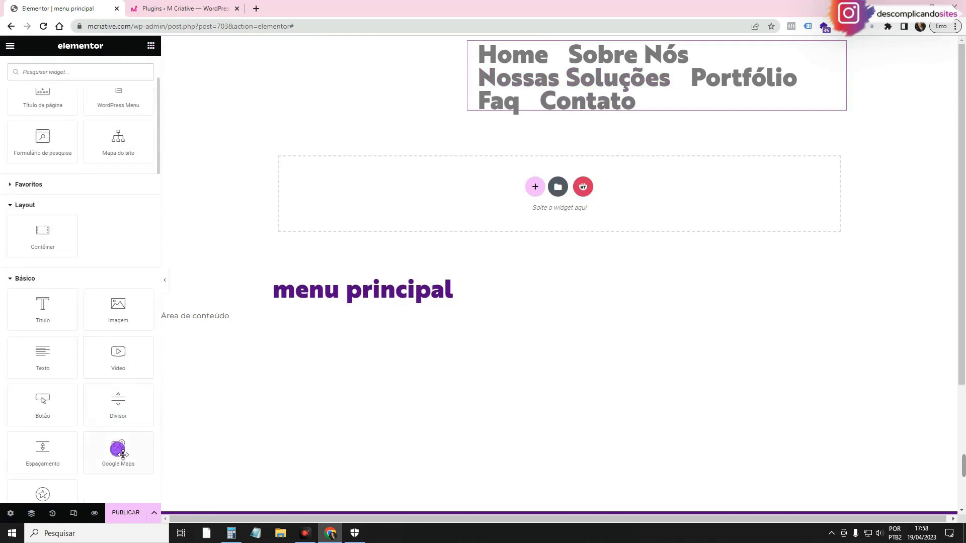
left_click_drag(63, 425, 805, 91)
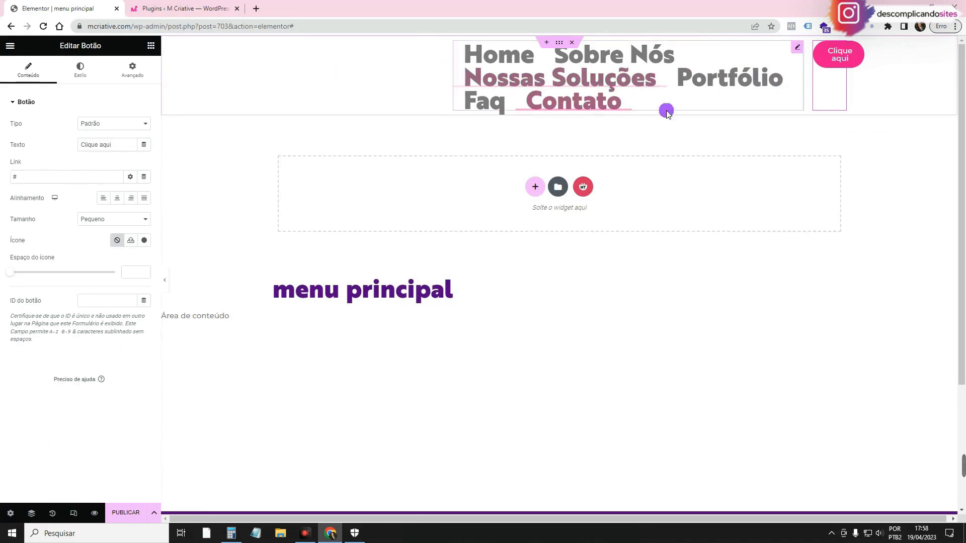
- Give the header container a solid background in the global color Primário
left_click(560, 43)
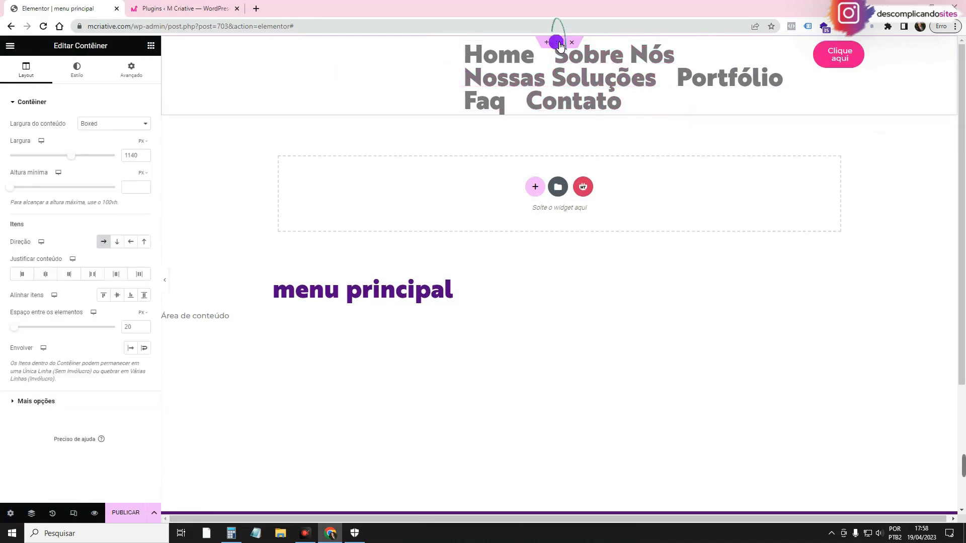
left_click(88, 83)
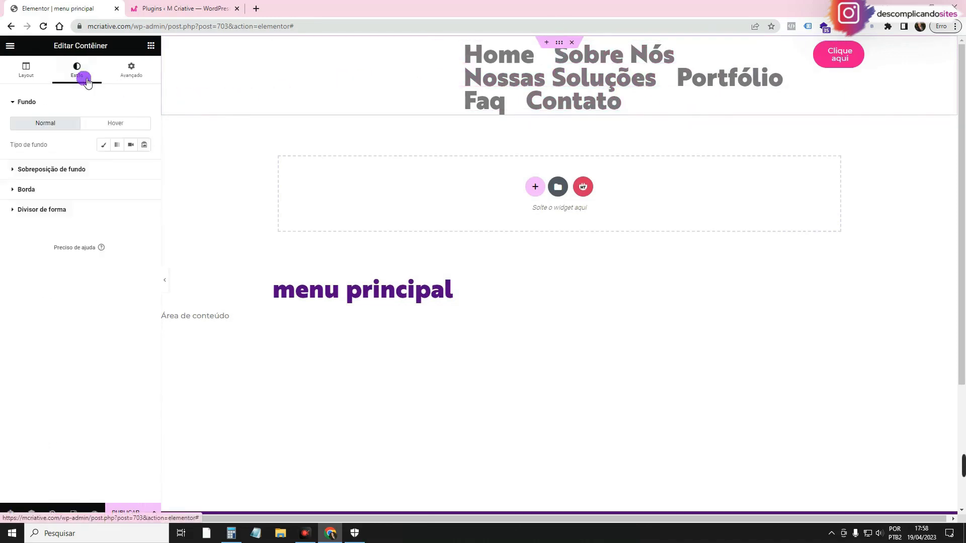
left_click(103, 144)
left_click(128, 166)
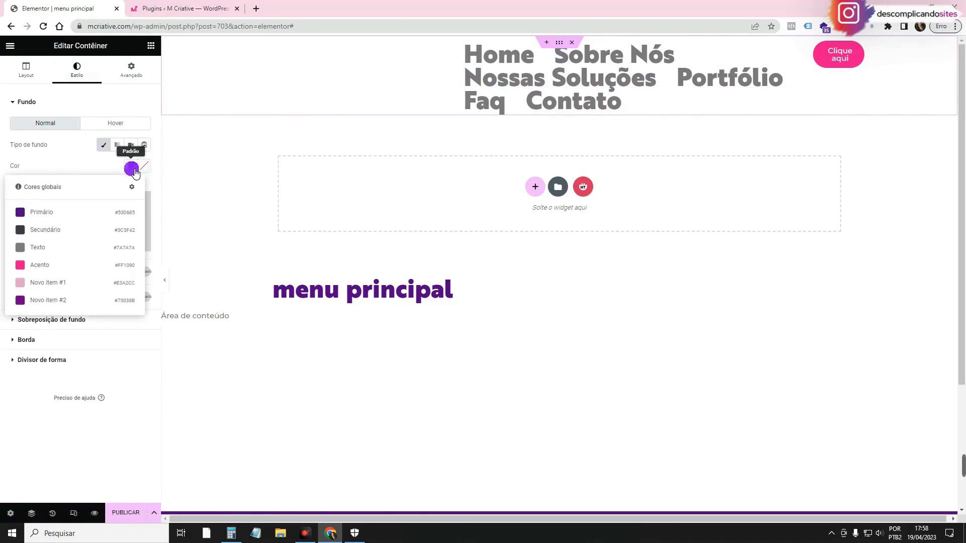
left_click(131, 168)
left_click(132, 168)
left_click(89, 174)
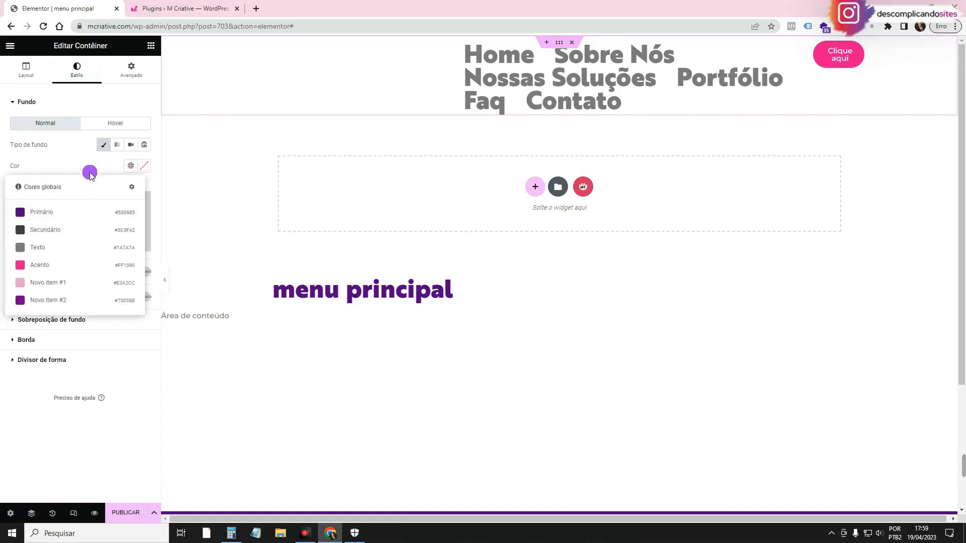
left_click(145, 166)
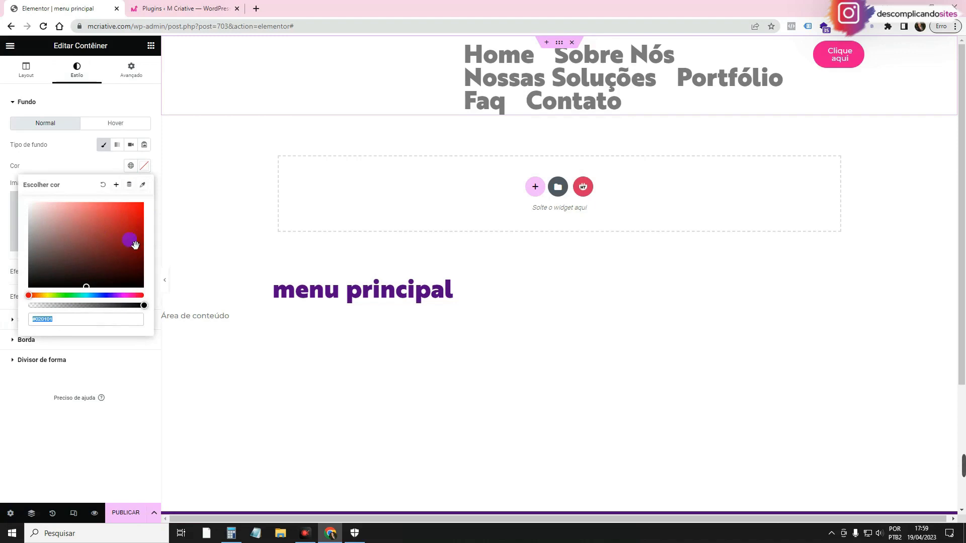
left_click(130, 165)
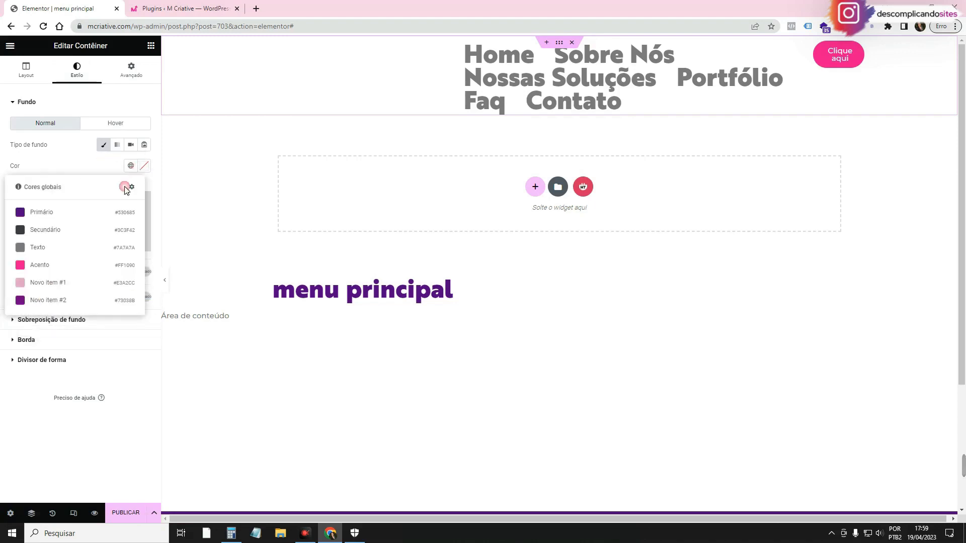
left_click(96, 218)
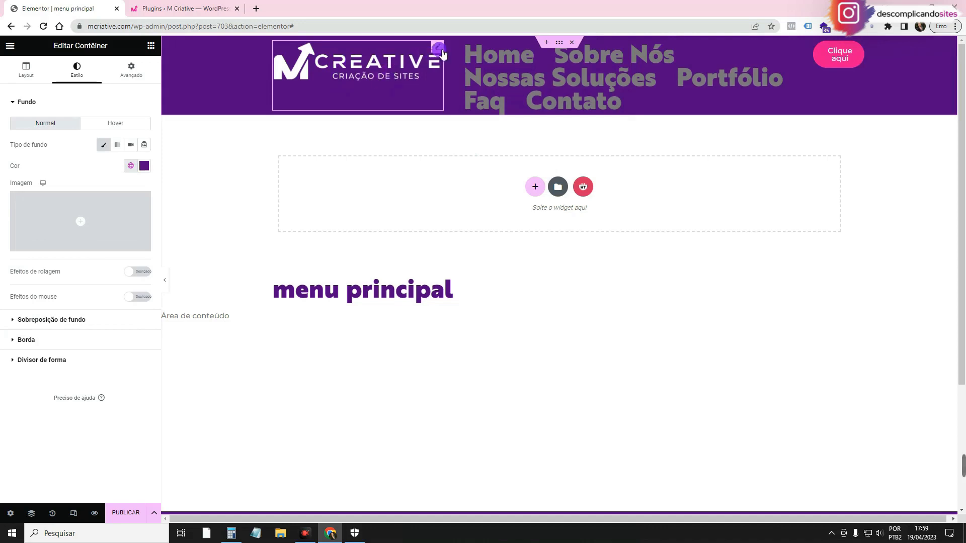
- Set the normal text color of the WordPress Menu items to #FFFFFF
left_click(435, 74)
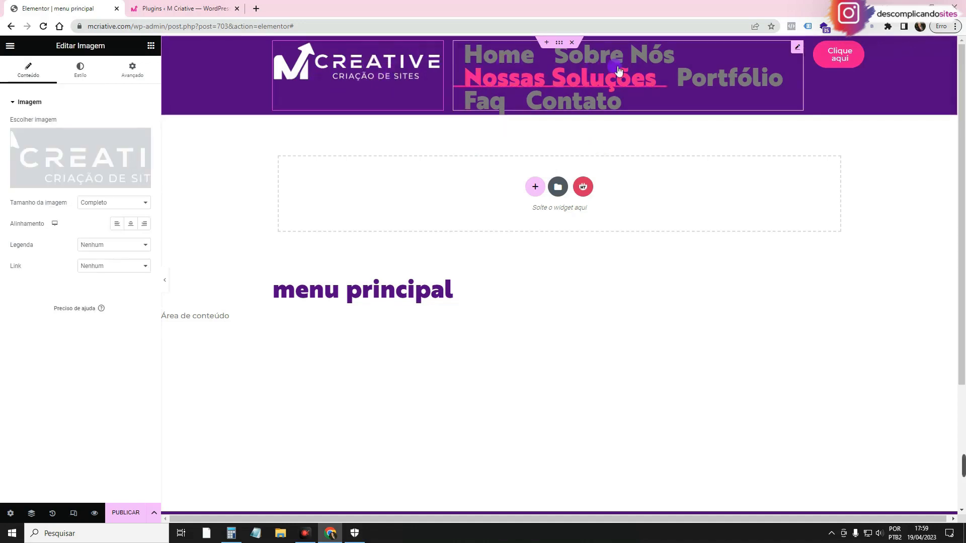
left_click(797, 48)
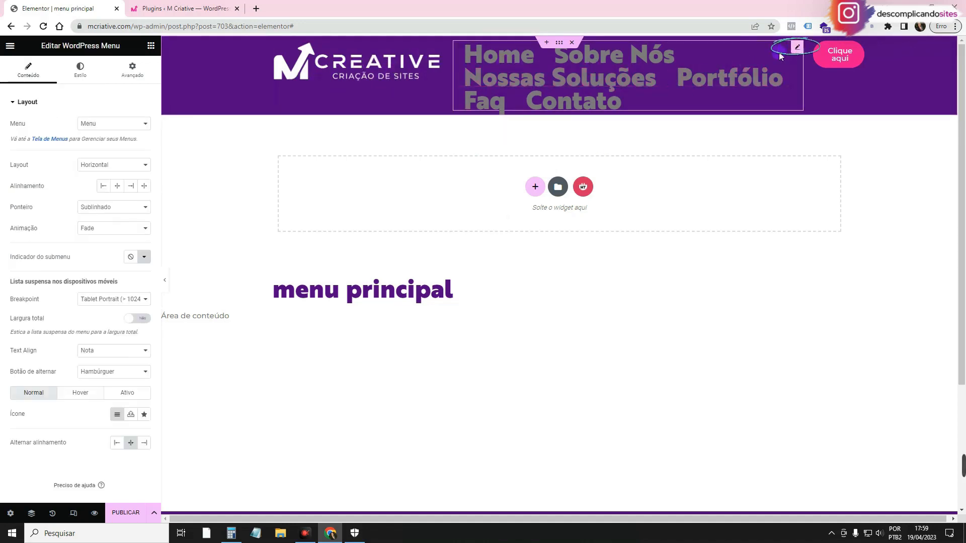
left_click(80, 70)
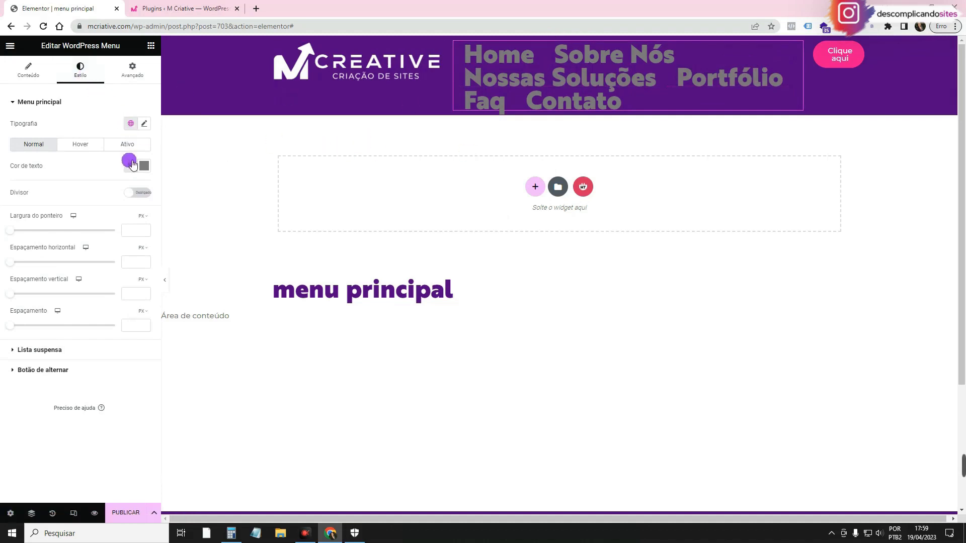
left_click(146, 167)
type("#FFFFFF")
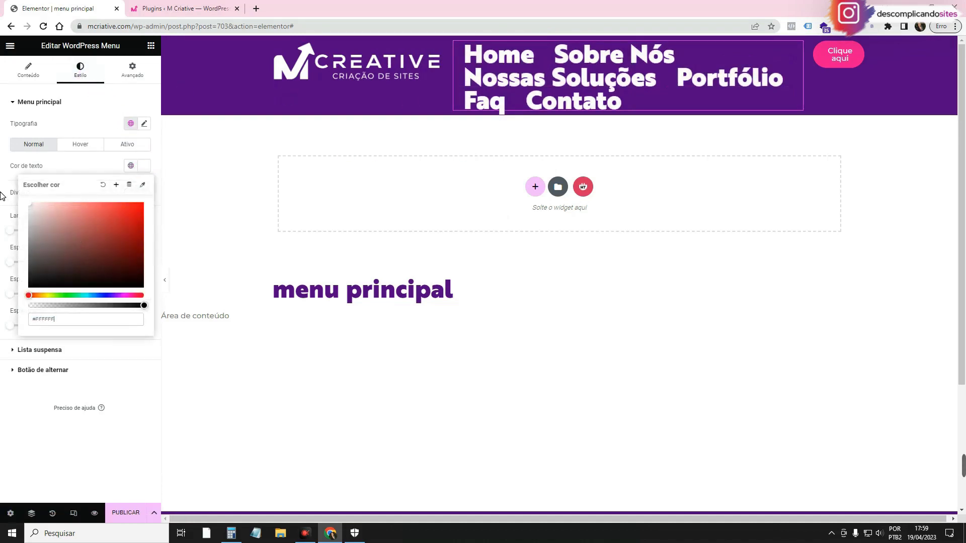
left_click(78, 165)
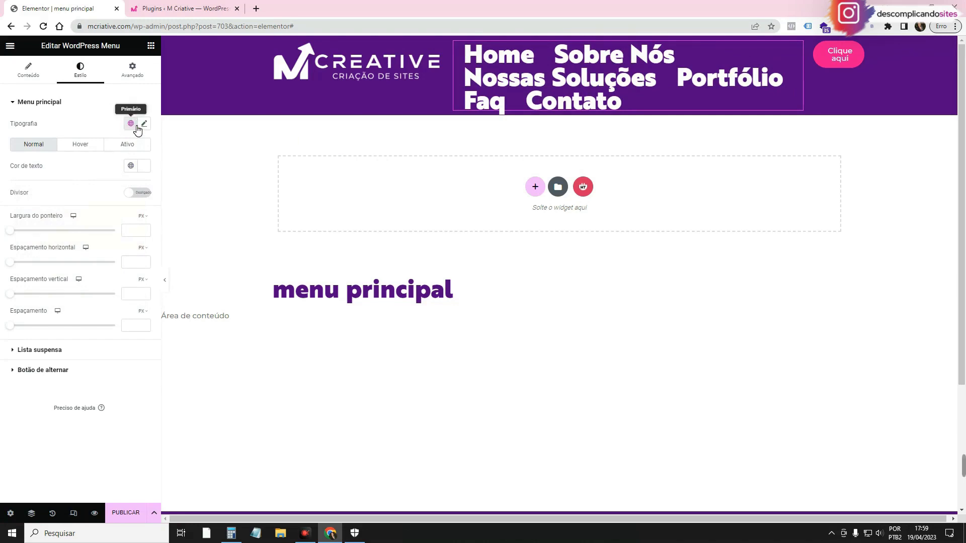
- Apply the global Montserrat font preset (15 px, weight 500) to the menu items and review its typography settings
left_click(132, 125)
left_click(103, 221)
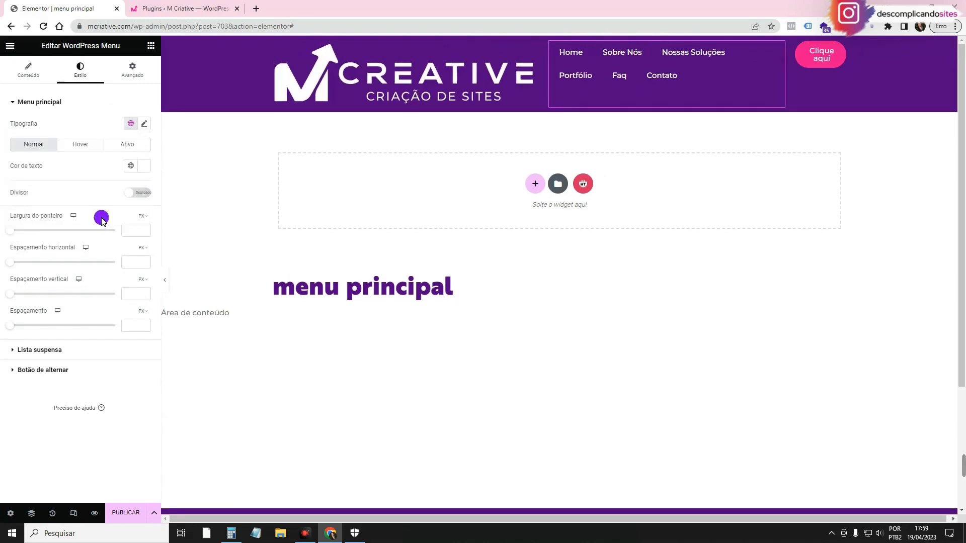
left_click(146, 124)
left_click(109, 169)
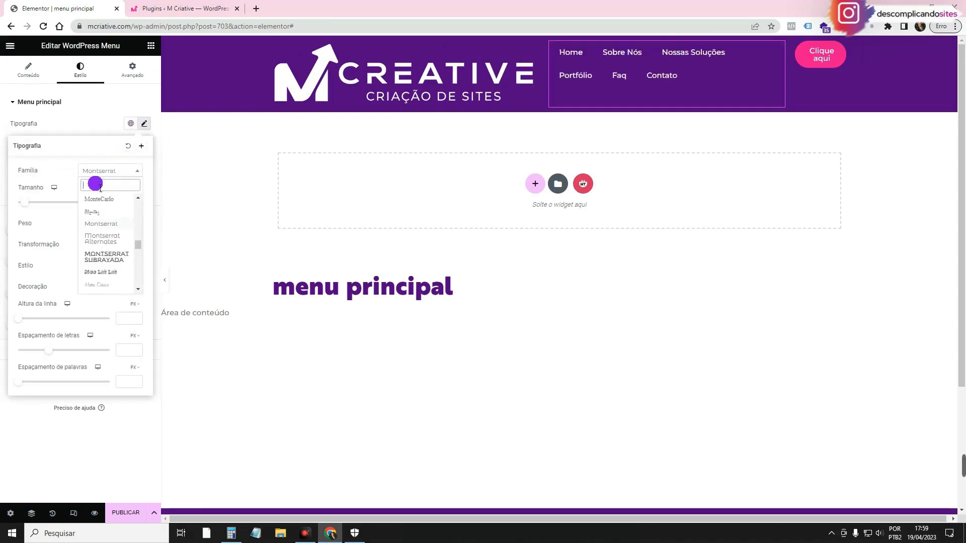
left_click(73, 168)
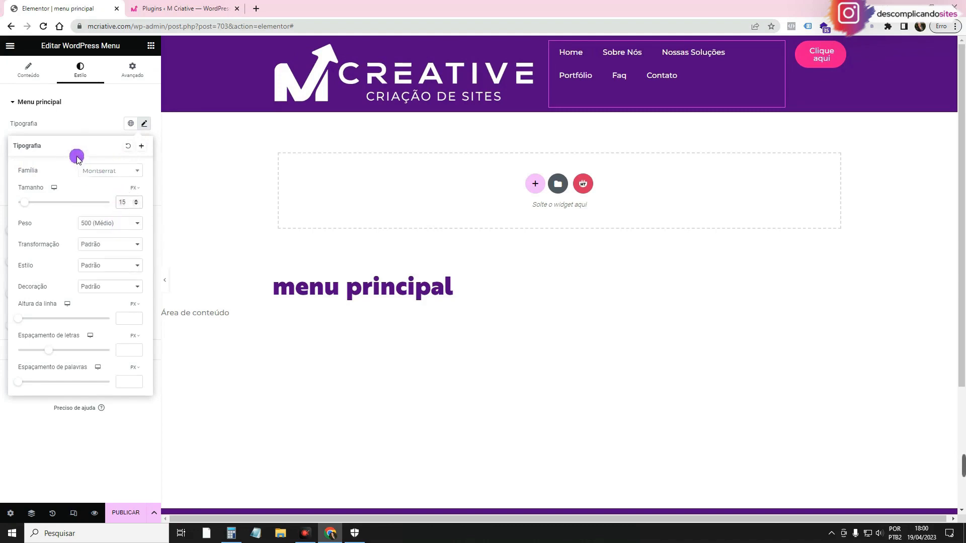
left_click(85, 133)
- Change the header button's text to "Pedir Orçamento"
left_click(825, 53)
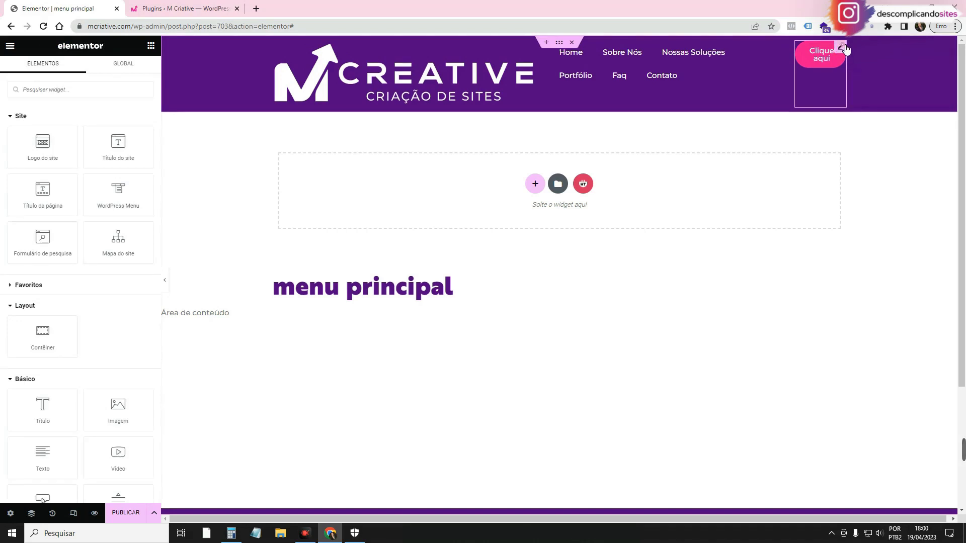
left_click(123, 146)
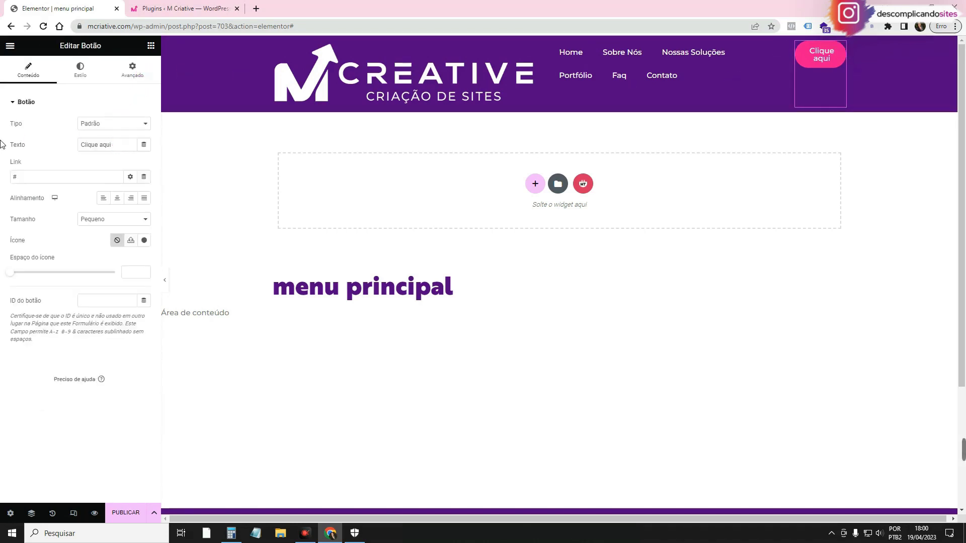
triple_click(98, 144)
type("Pedir Orçamento")
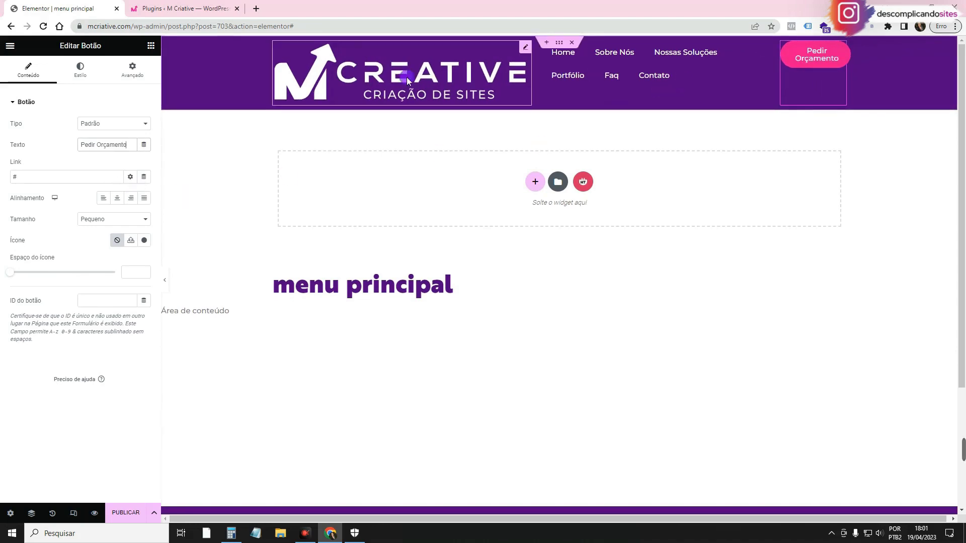
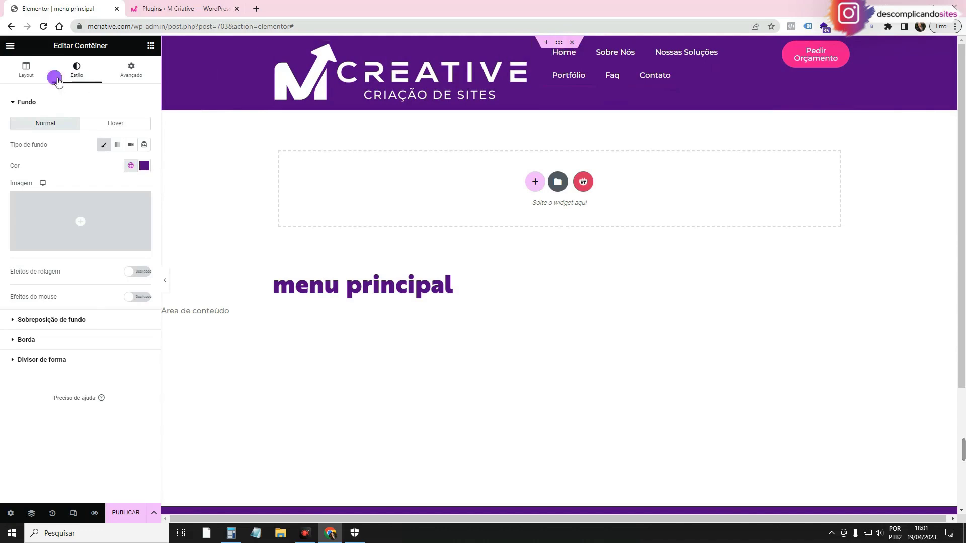
- Set the header container's spacing between elements to 2 %
left_click(23, 69)
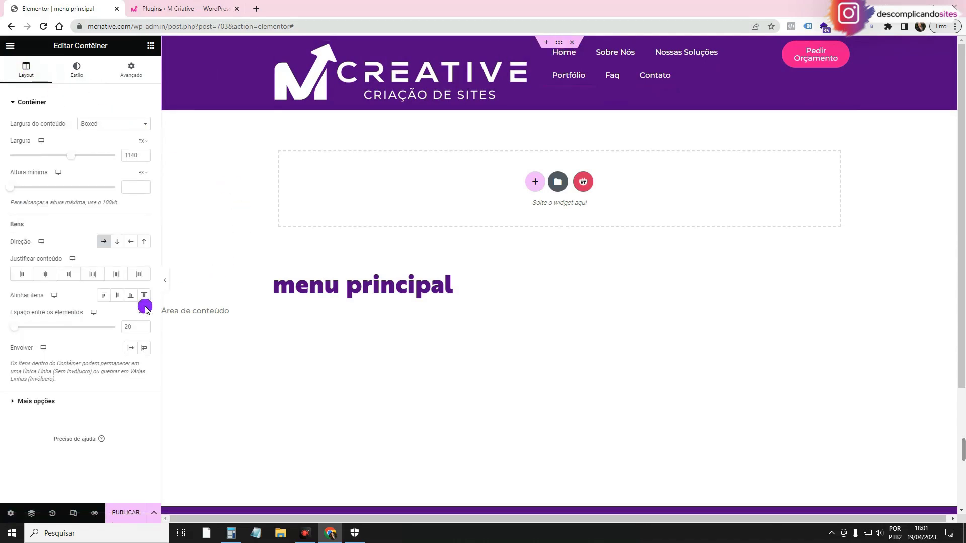
left_click(145, 325)
left_click(145, 326)
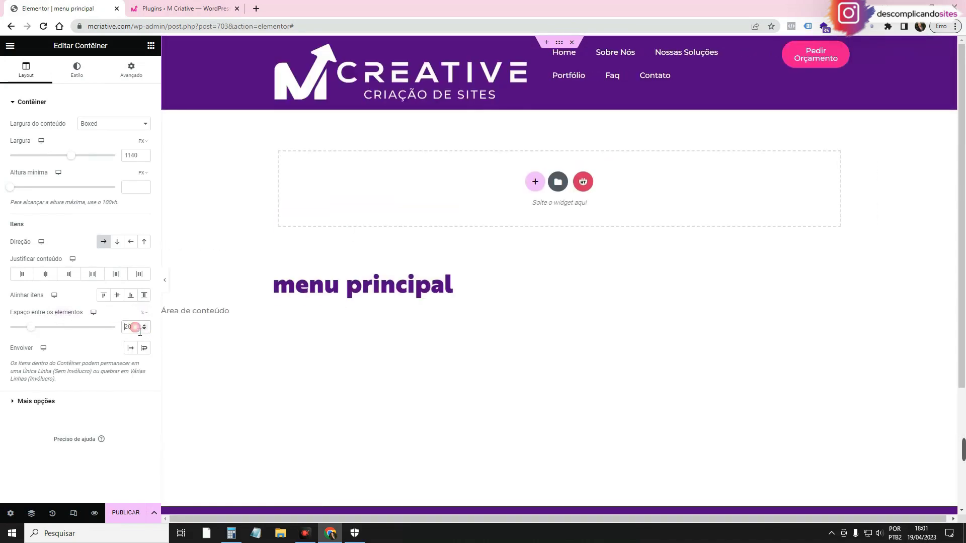
left_click(135, 327)
key("BackSpace")
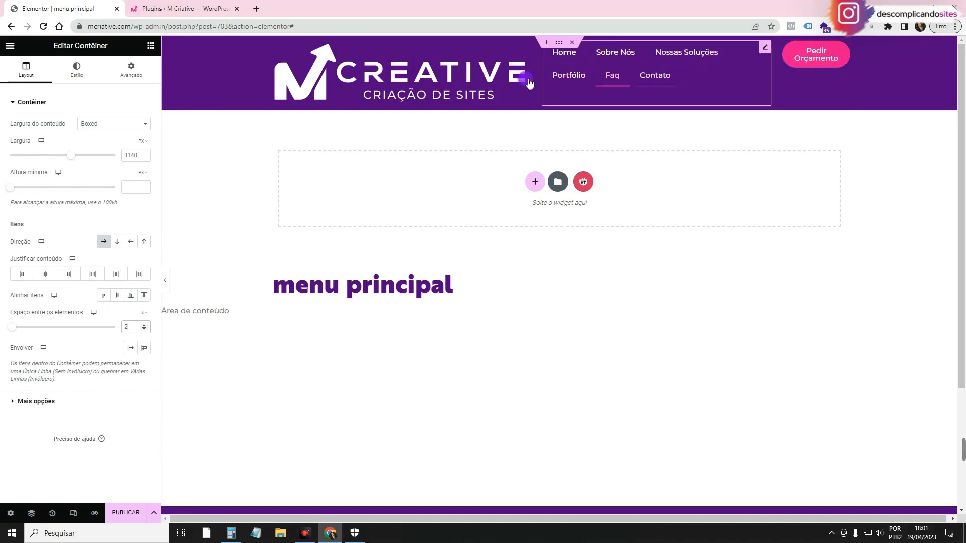
- Switch to Calculadora and calculate the width left for the menu: 4 − 100, plus 35, plus 15
left_click(231, 533)
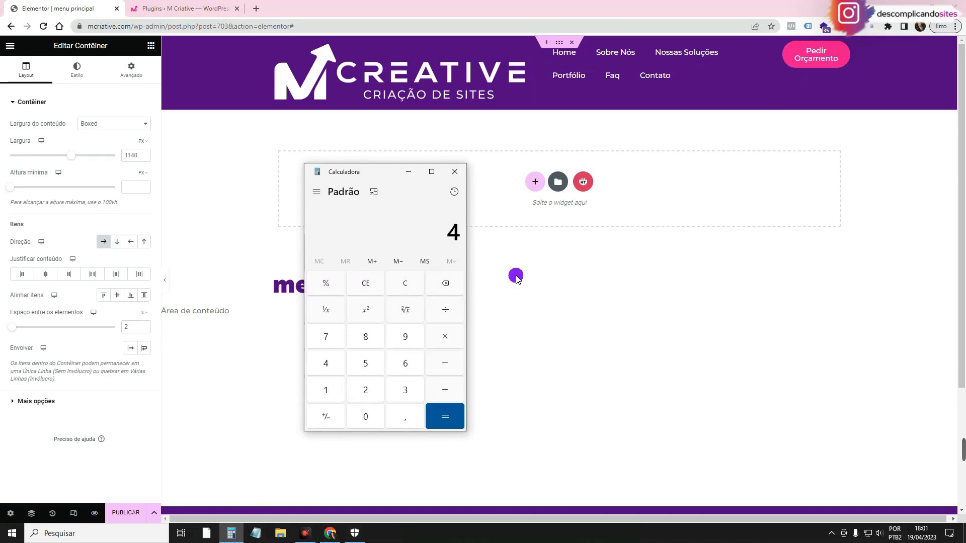
type("00")
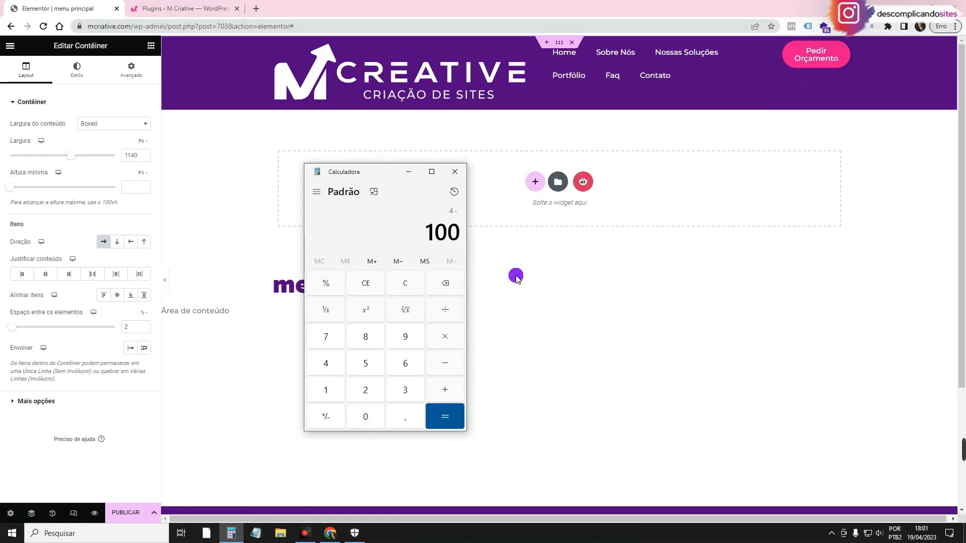
key("Return")
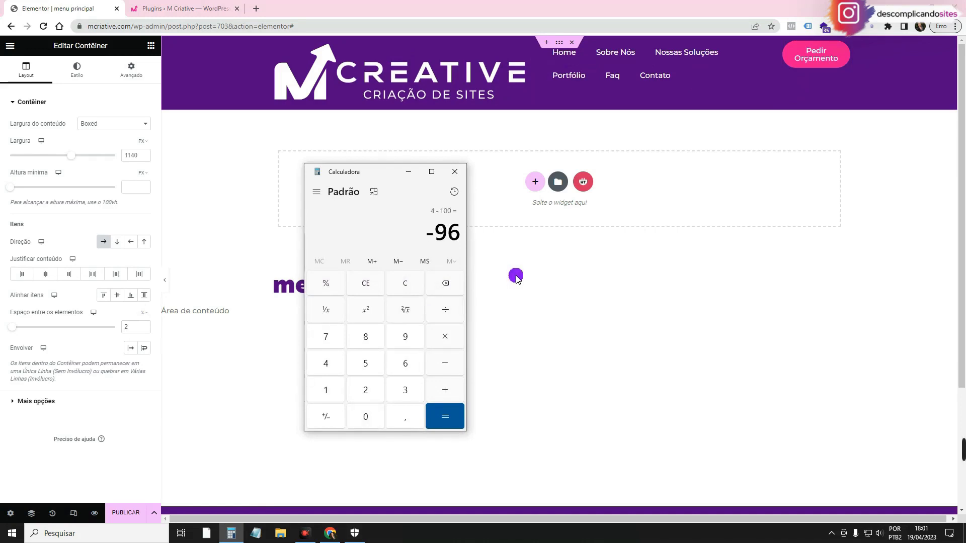
double_click(445, 237)
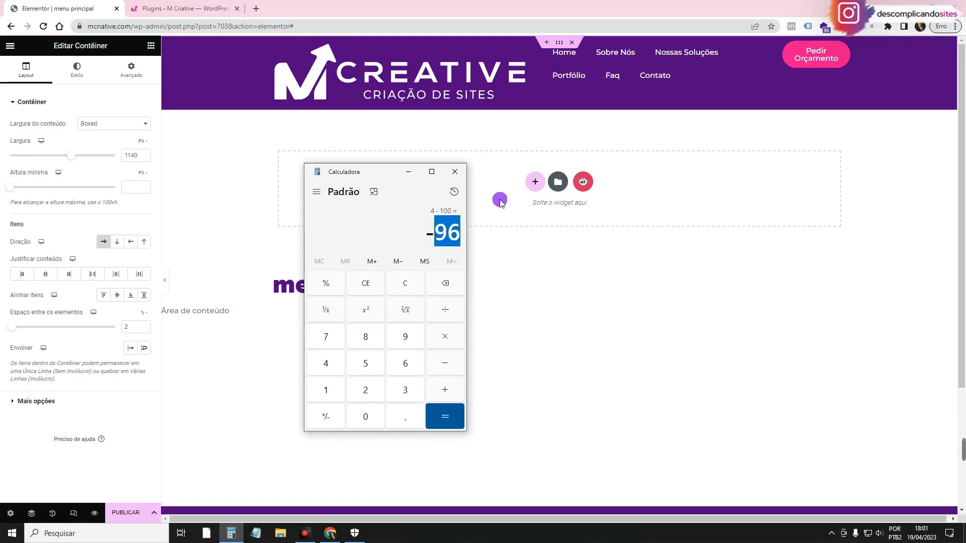
left_click(516, 189)
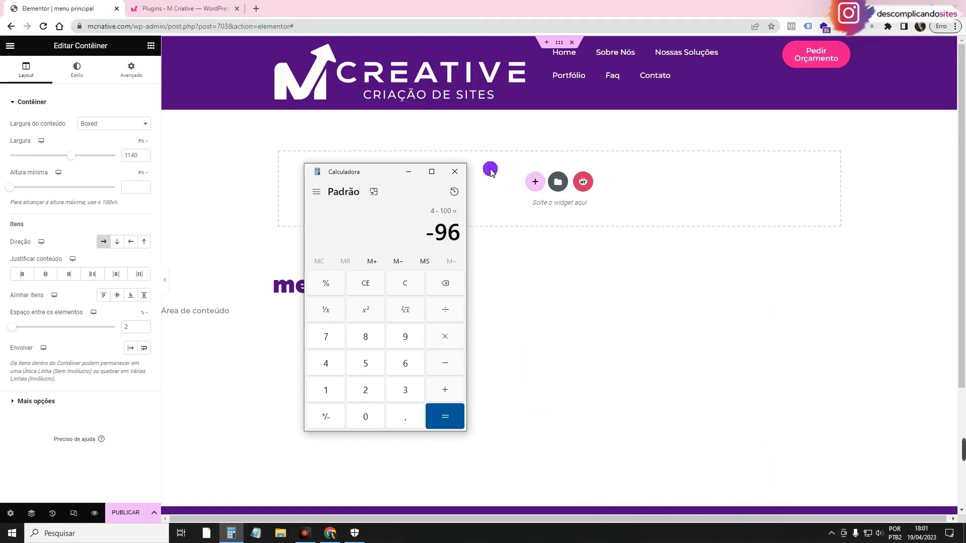
type("35")
key("Return")
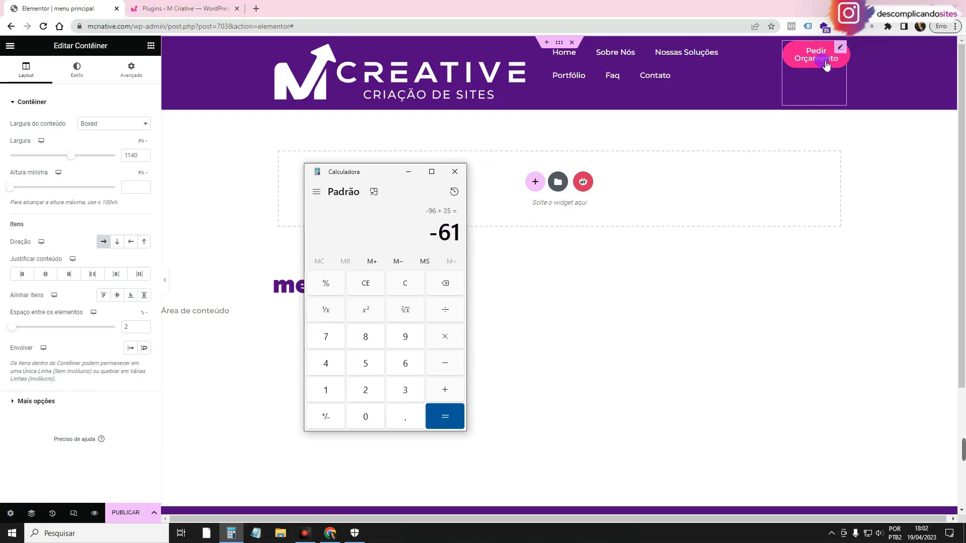
type("15")
key("Return")
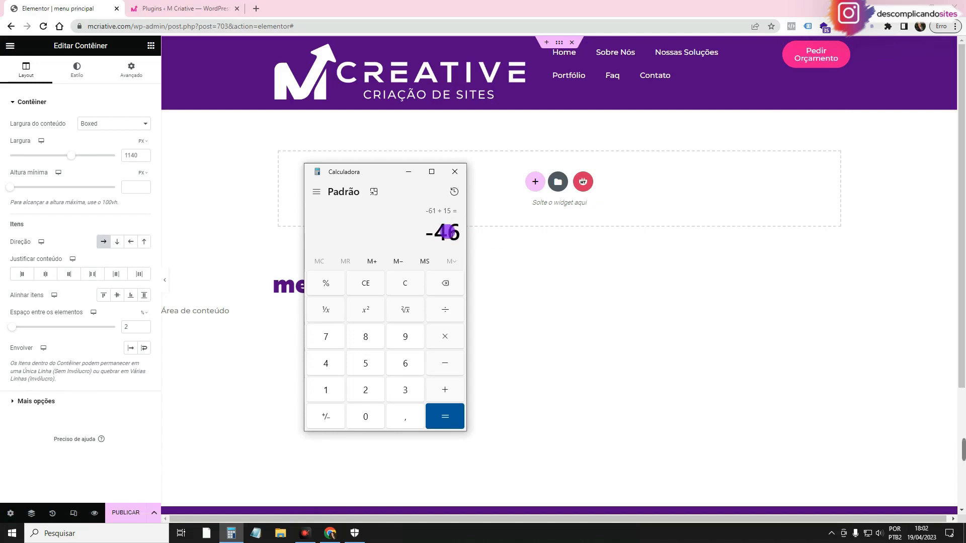
- Give the header logo image a custom width of 19 %
left_click(524, 49)
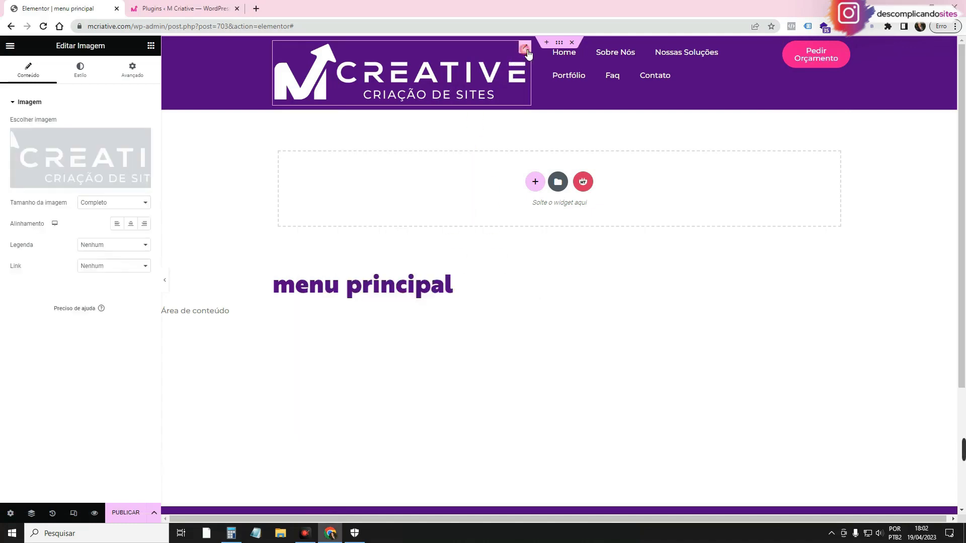
left_click(141, 70)
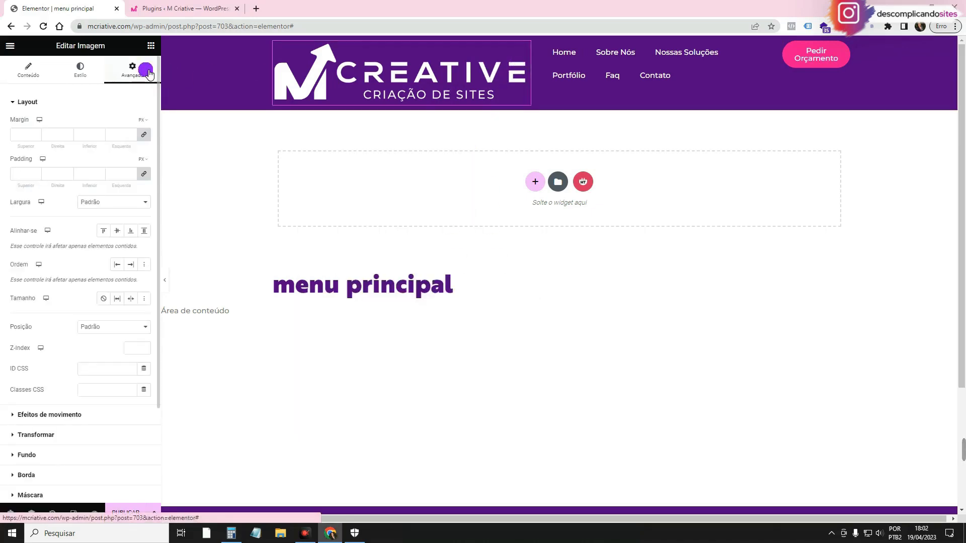
left_click(111, 201)
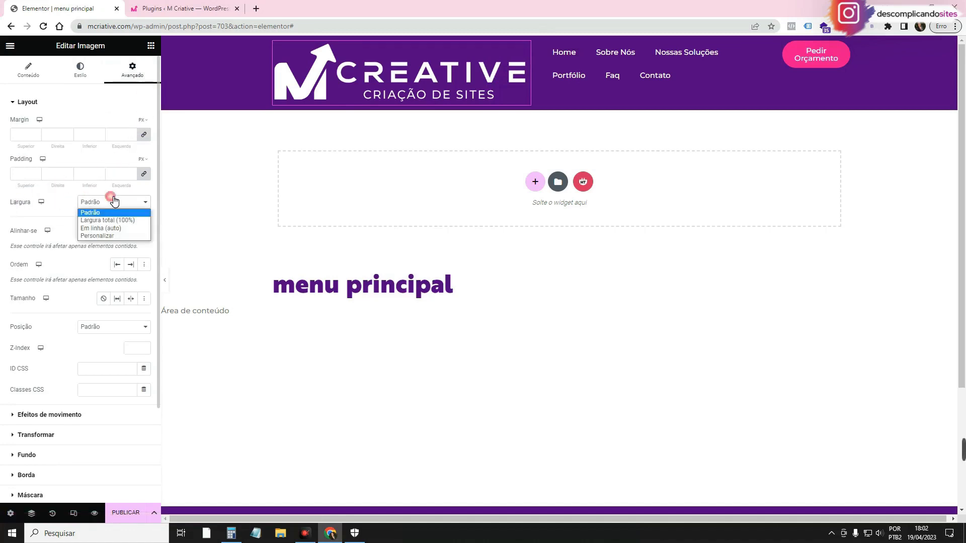
left_click(100, 235)
mouse_move(148, 224)
left_click(326, 308)
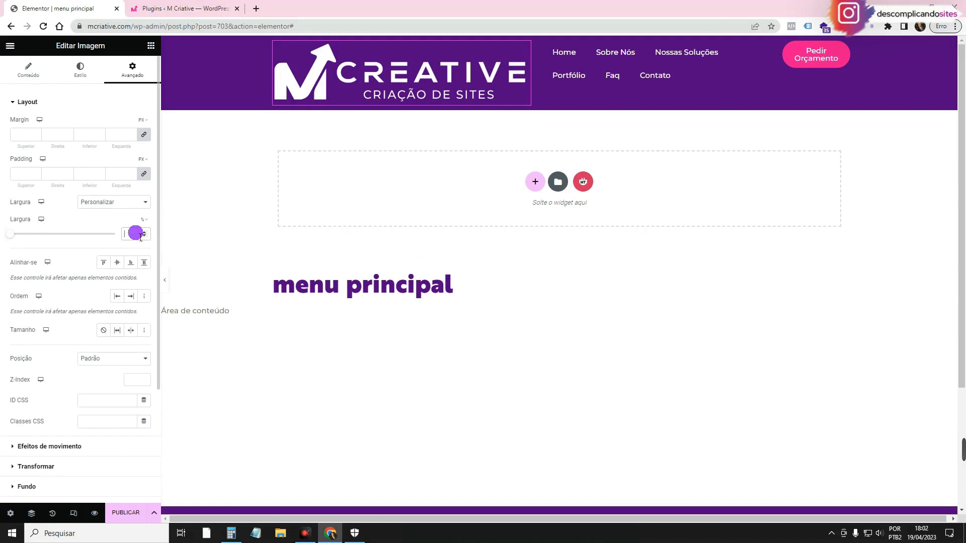
type("30")
left_click(144, 237)
left_click(143, 237)
left_click(144, 238)
left_click(144, 238)
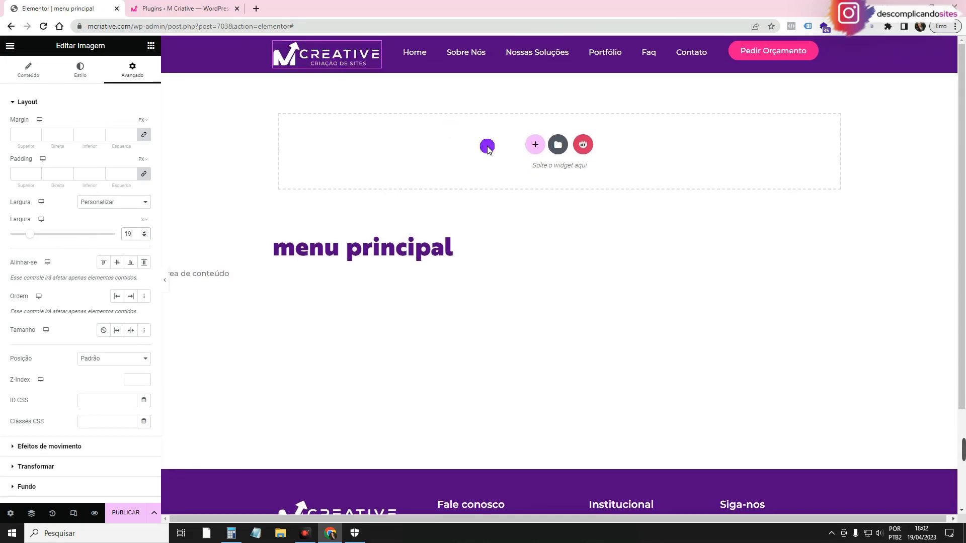
- Switch to Calculadora and subtract the logo's width from the available width: 94 − 19
left_click(231, 533)
left_click(413, 287)
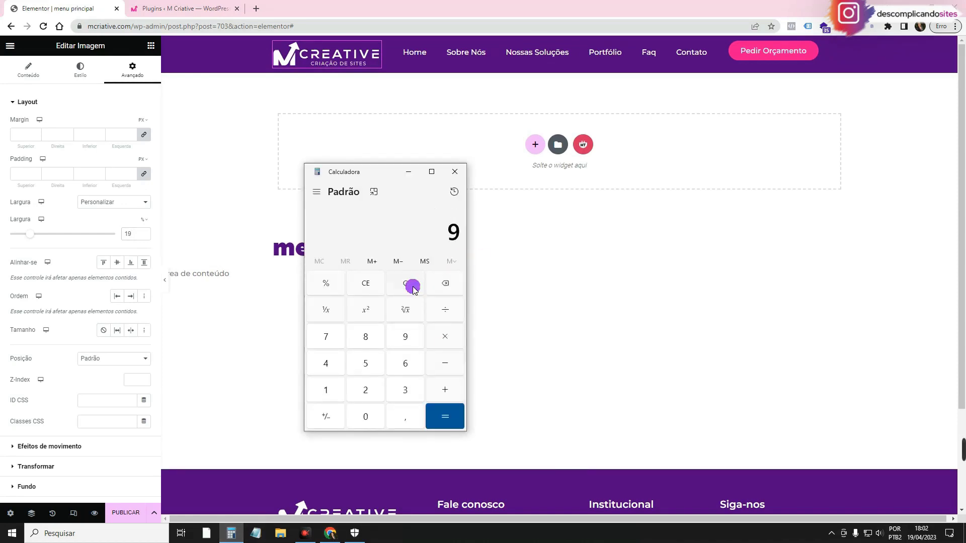
type("19")
key("Return")
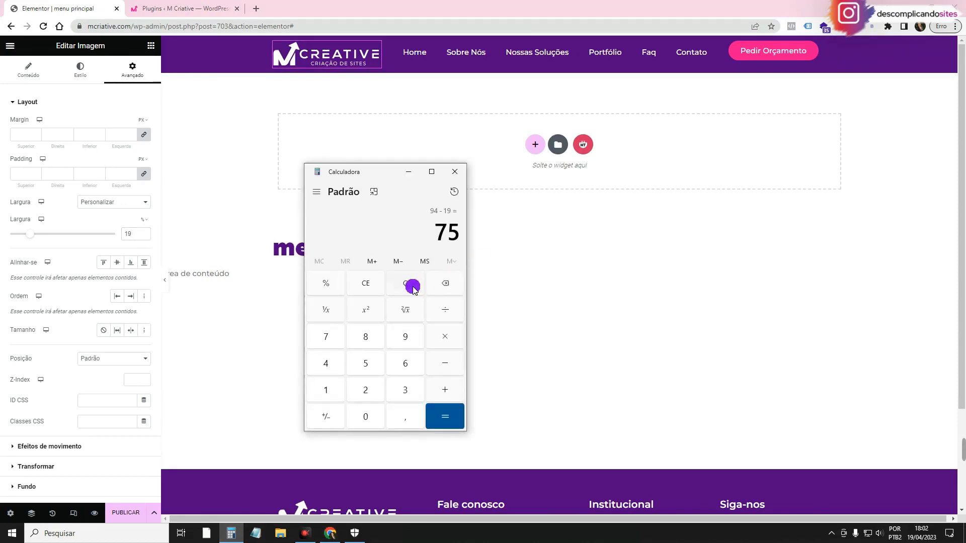
- Give the Pedir Orçamento button a custom width of 16 %
left_click(773, 51)
left_click(132, 76)
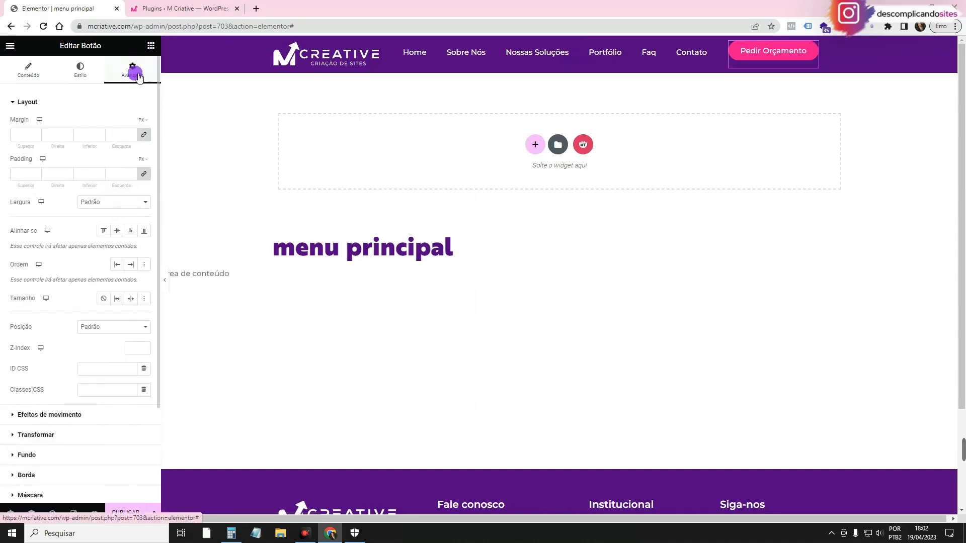
left_click(97, 206)
left_click(123, 228)
left_click(140, 236)
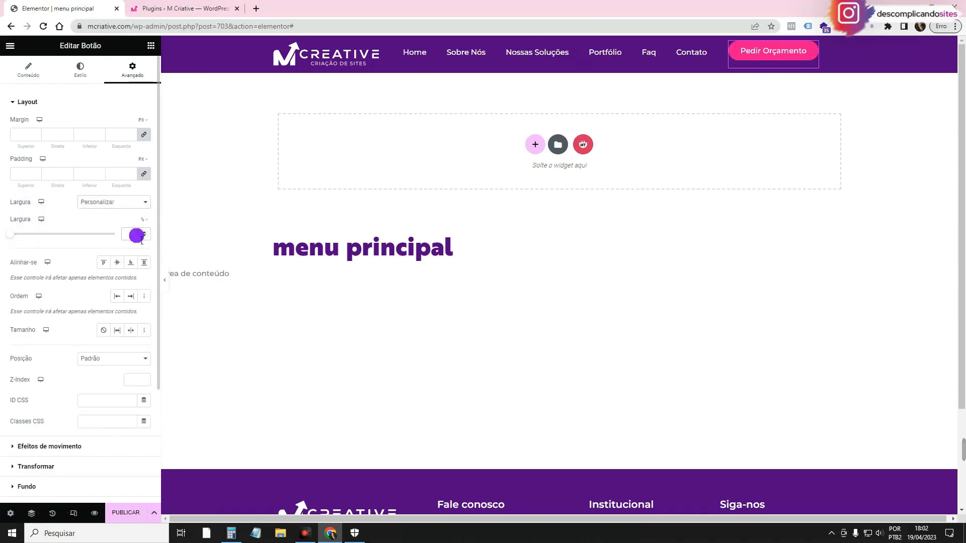
type("15")
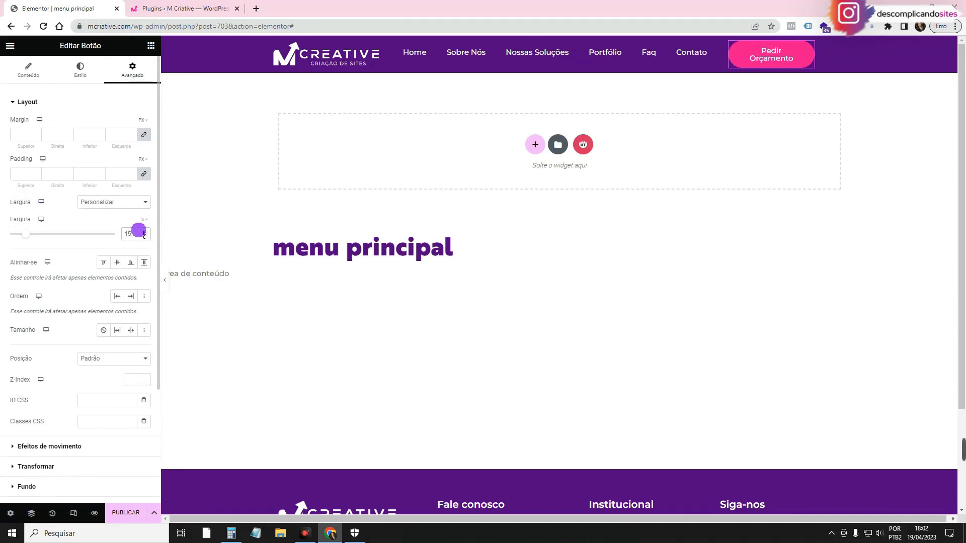
left_click(144, 232)
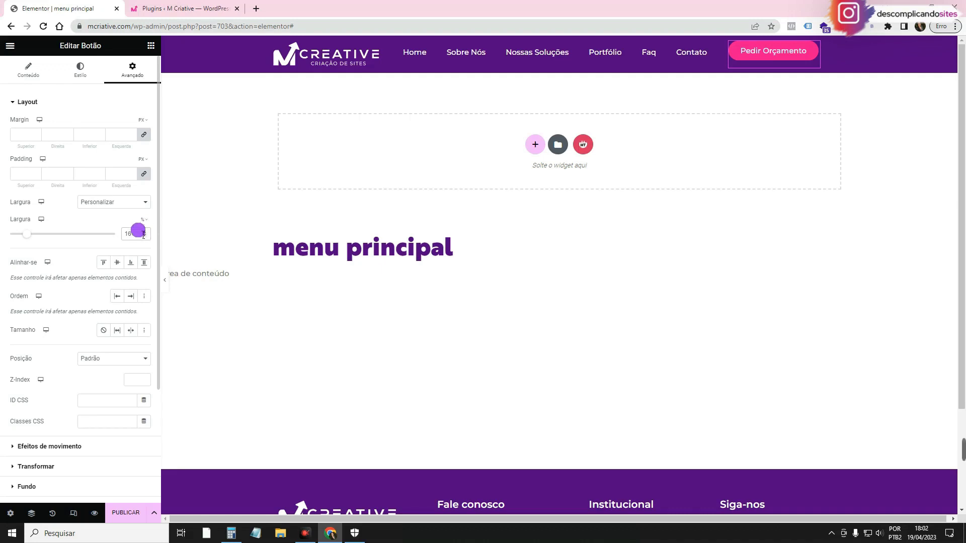
- Calculate 75 − 16 in Calculadora and give the navigation menu widget a custom width of 59 %
key("alt+Tab")
key("Return")
left_click(697, 53)
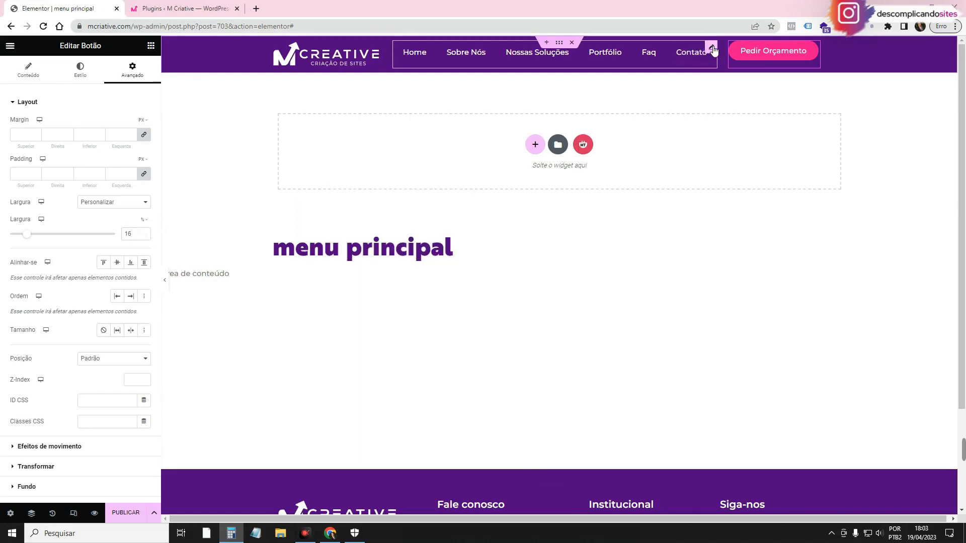
left_click(149, 80)
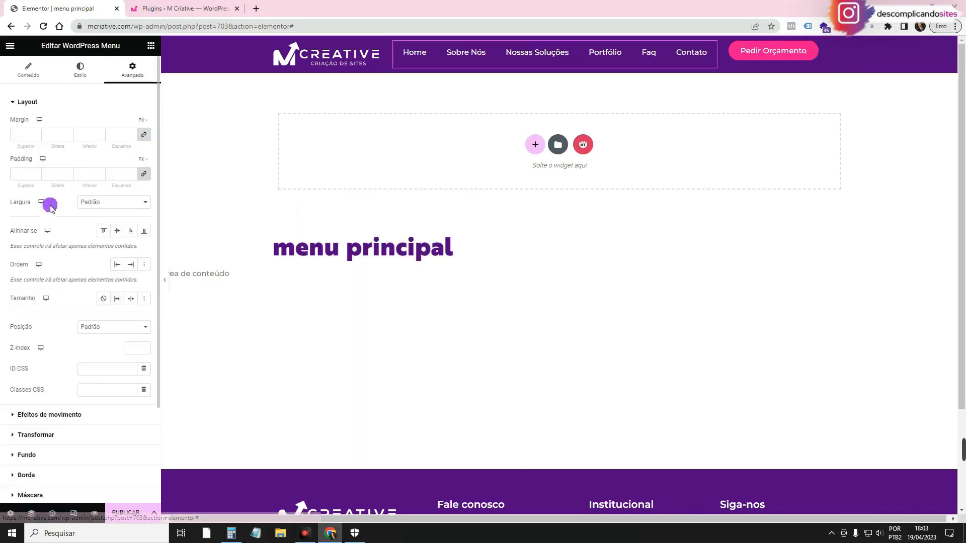
left_click(120, 204)
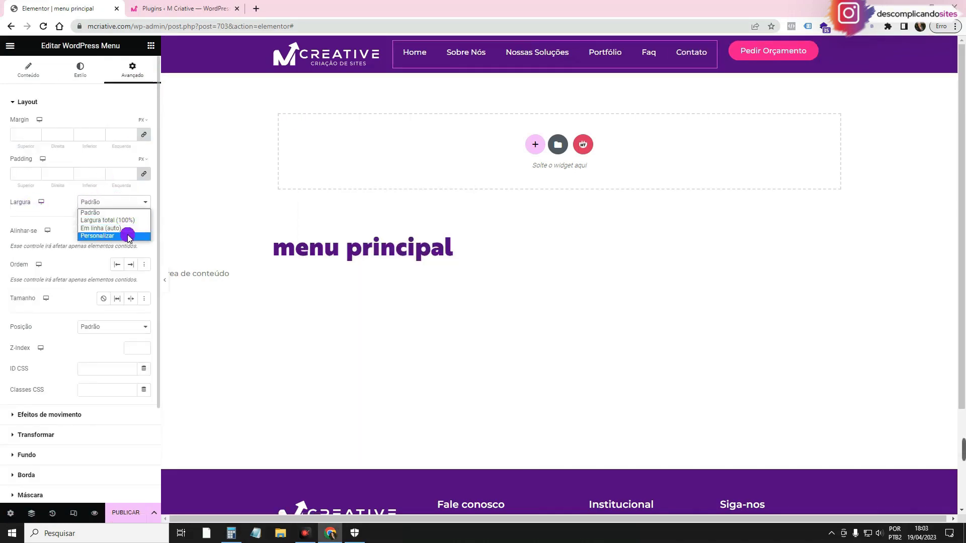
left_click(126, 236)
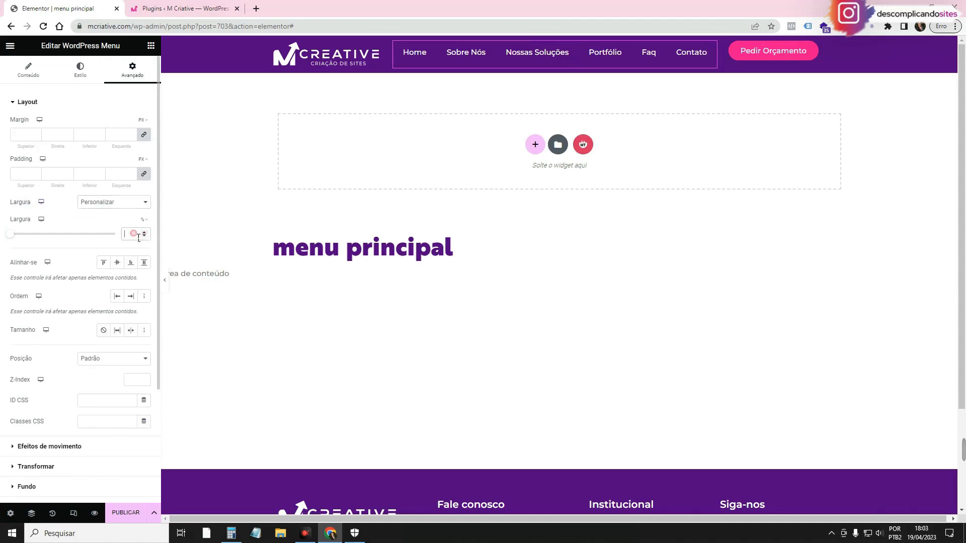
left_click(232, 534)
left_click(134, 233)
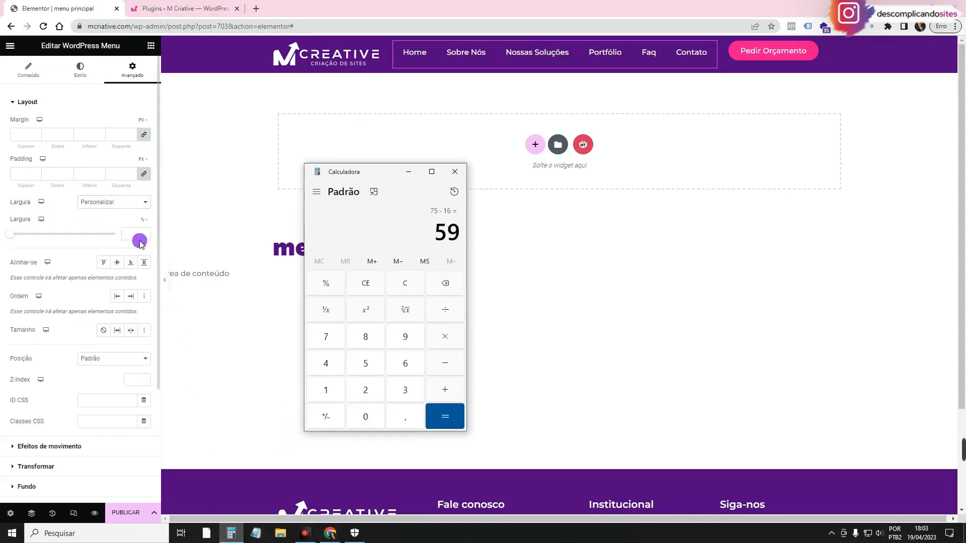
type("59")
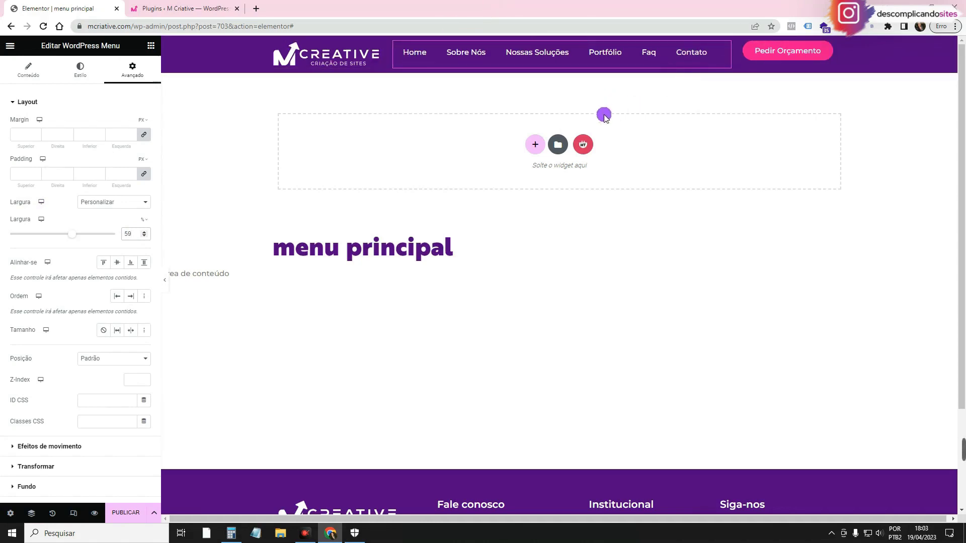
- Align the header container's items to the vertical center
left_click(560, 43)
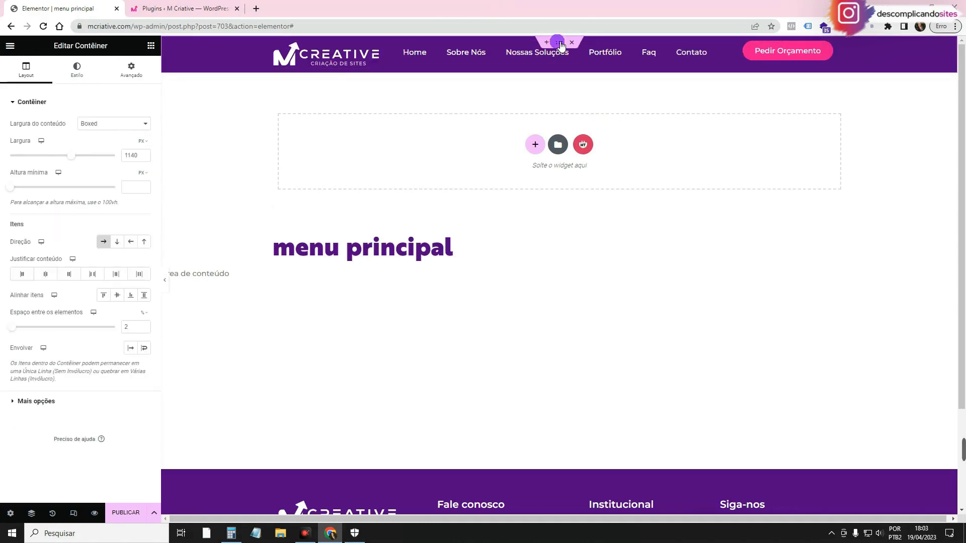
left_click(119, 298)
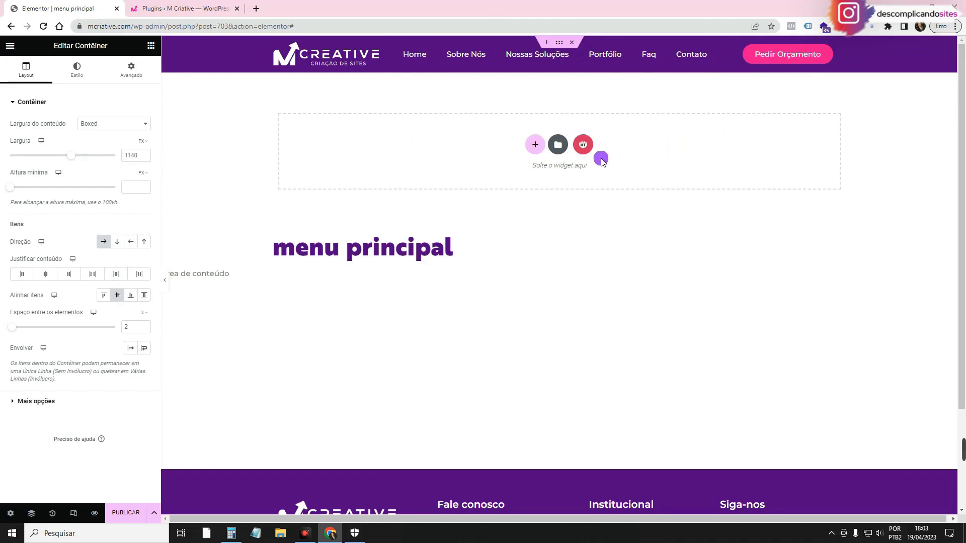
scroll(452, 141, "down", 3)
scroll(416, 134, "up", 3)
- Link the header logo image to the Home page using a custom URL
left_click(331, 59)
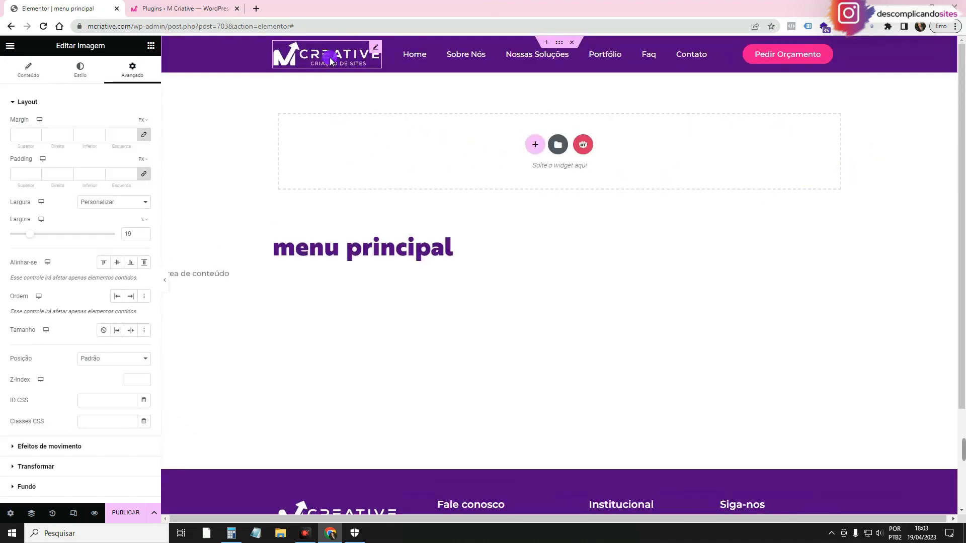
left_click(280, 67)
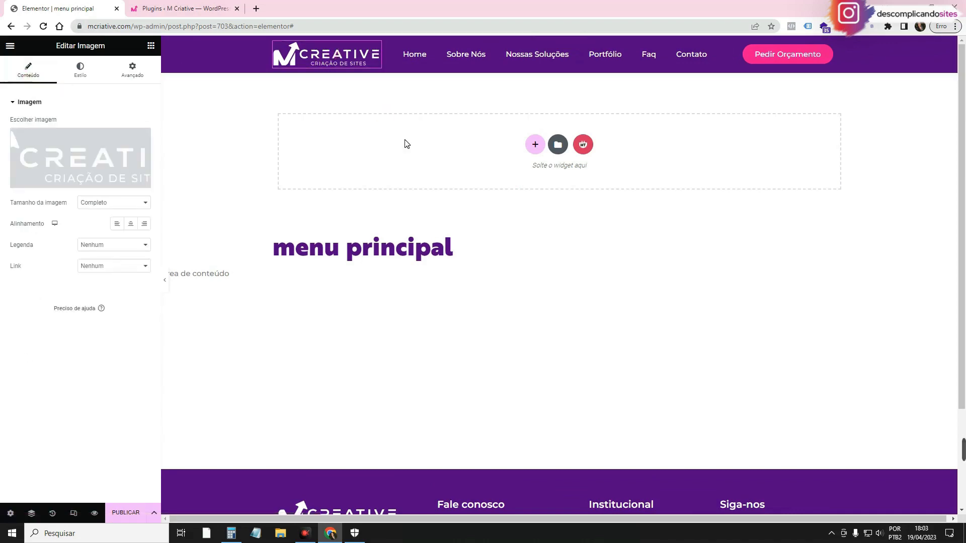
left_click(340, 127)
left_click(105, 272)
left_click(105, 291)
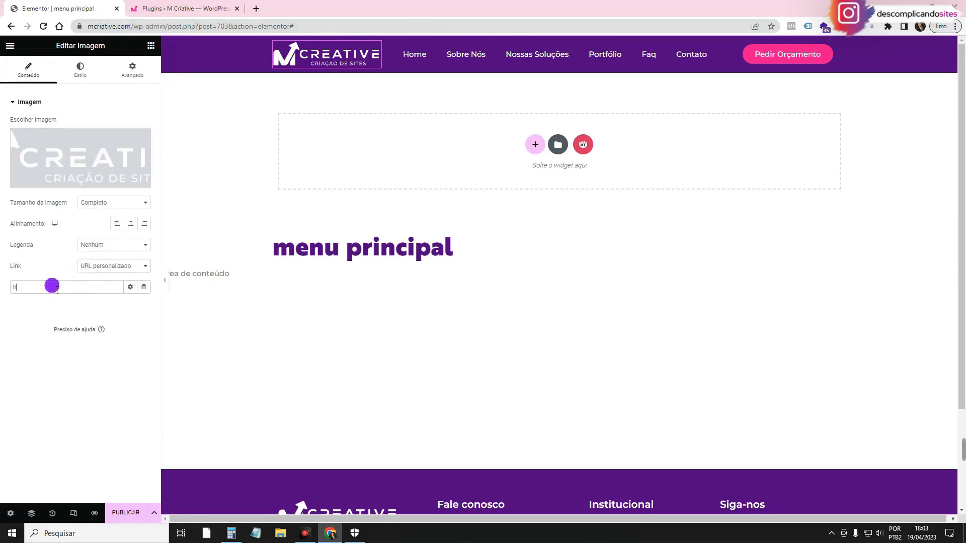
type("home")
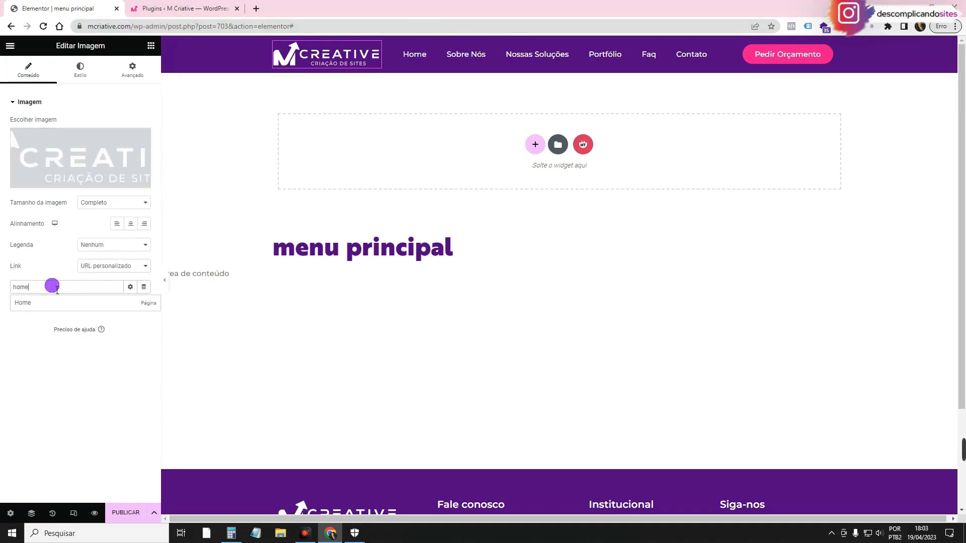
left_click(57, 304)
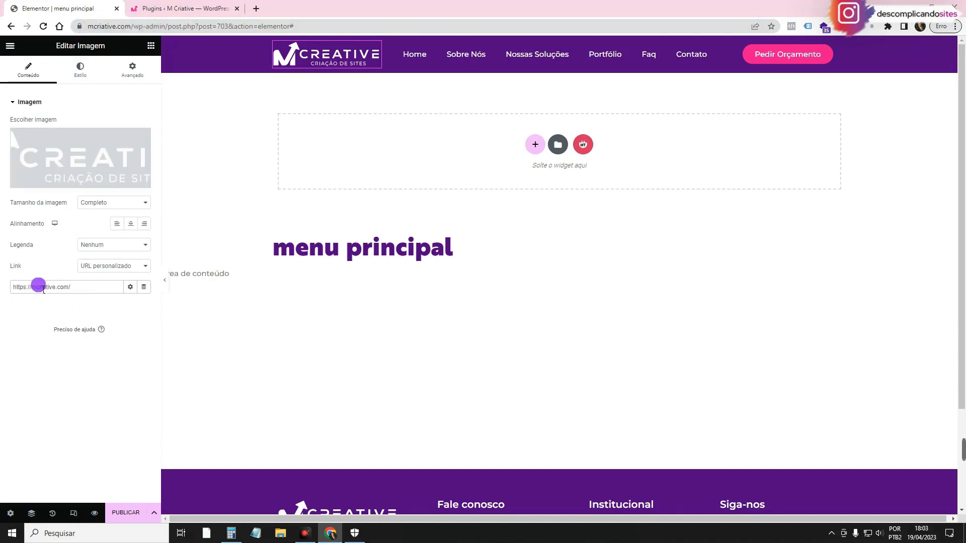
- Link the Pedir Orçamento button to the site's contato page
left_click(817, 56)
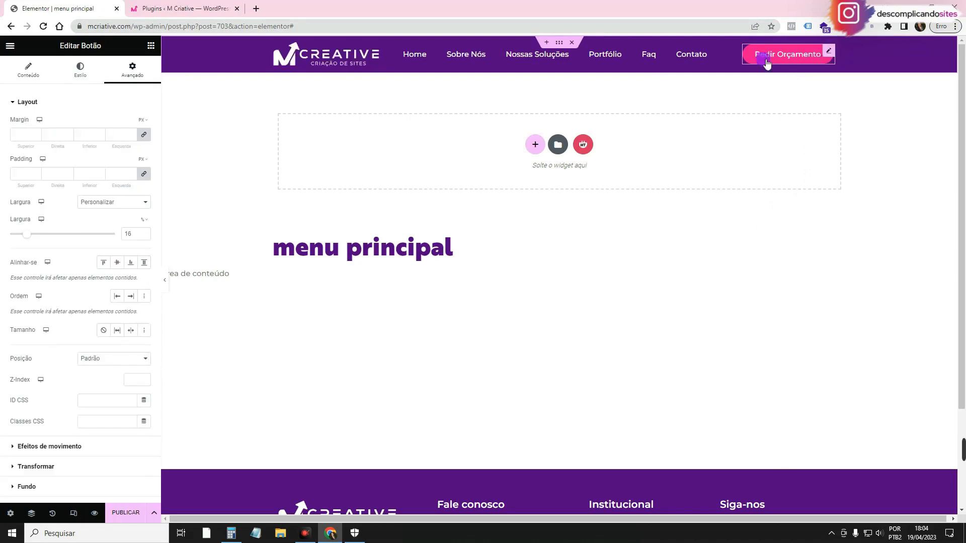
left_click(30, 73)
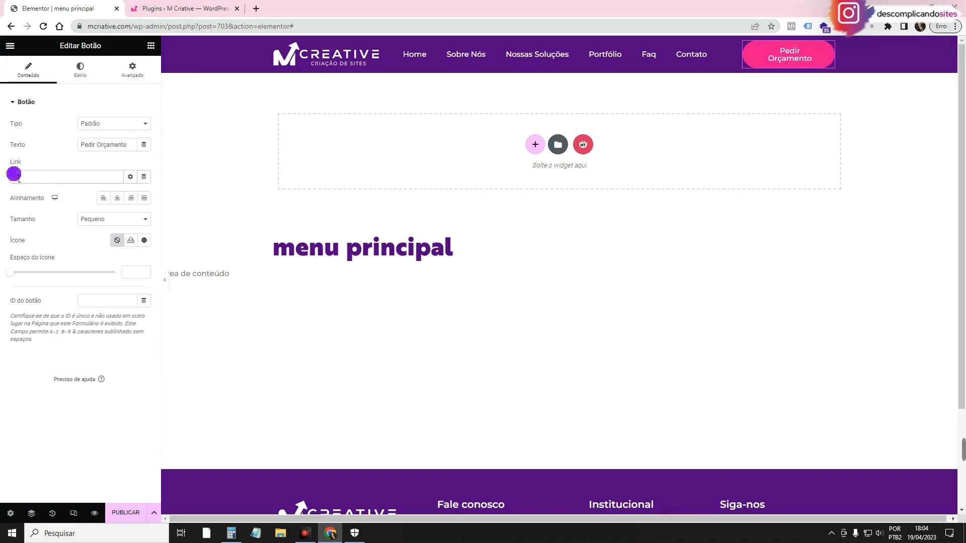
type("cont")
left_click(32, 193)
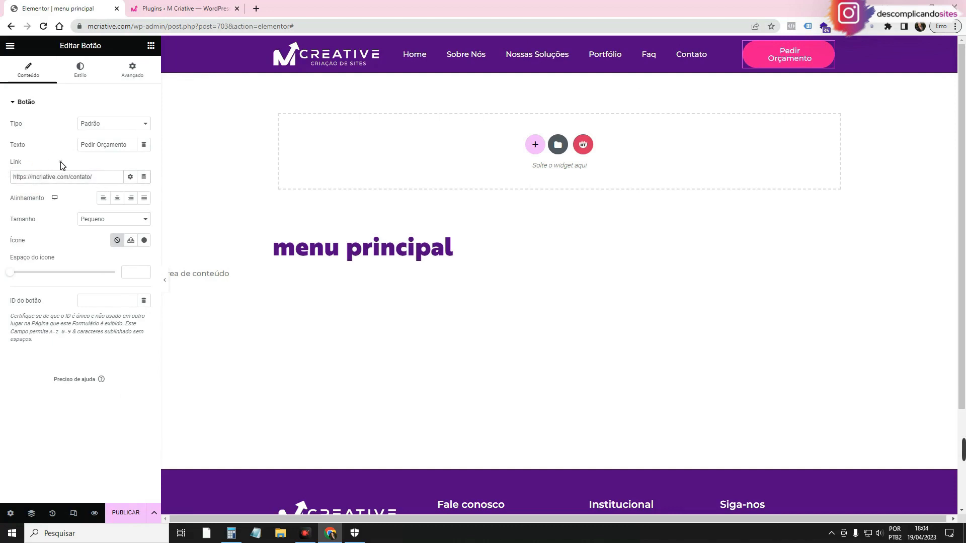
- Preview the header with the editing panel hidden, then check the button's advanced layout settings
left_click(166, 275)
key("ctrl+p")
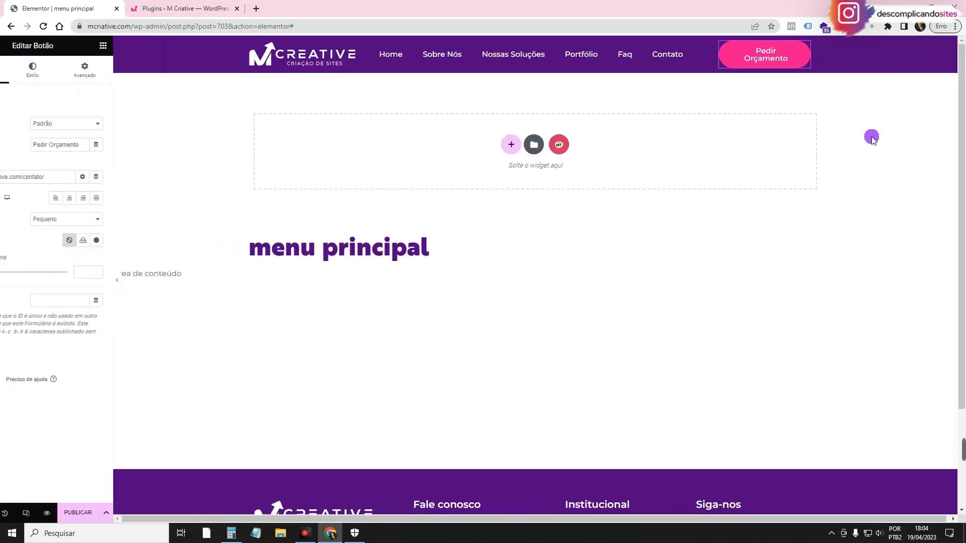
left_click(134, 71)
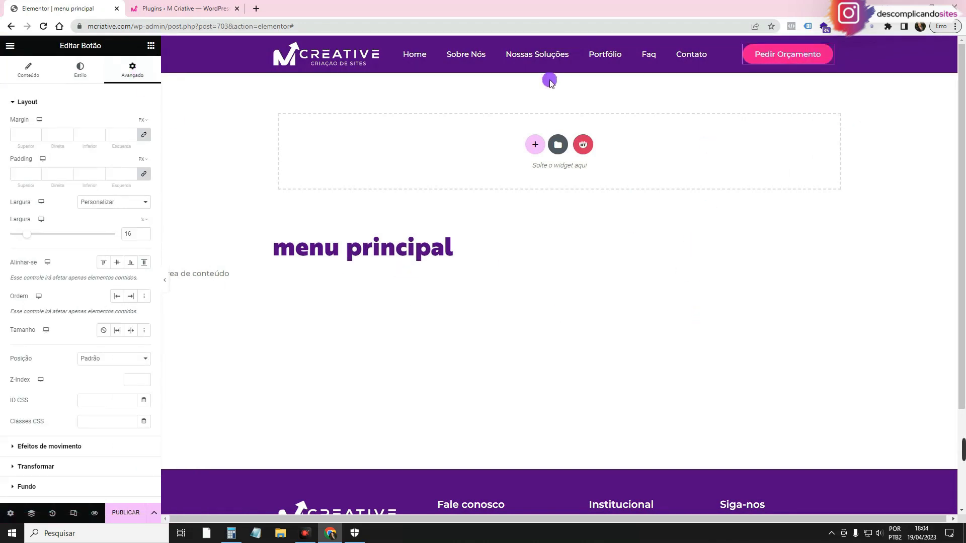
scroll(506, 211, "down", 3)
scroll(504, 211, "up", 3)
- Publish the header template with a display condition that includes the whole site (Todo o site)
left_click(132, 514)
left_click(499, 302)
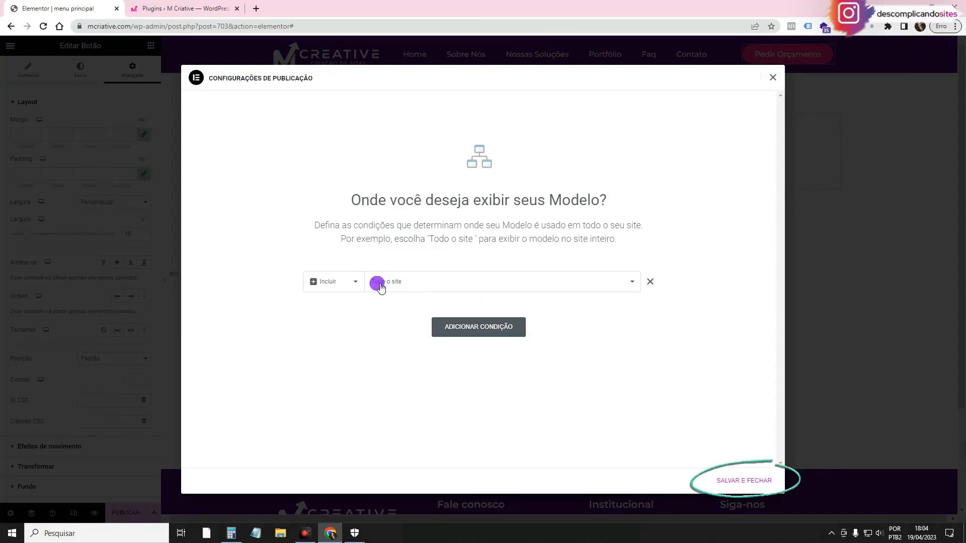
left_click(758, 482)
- Open the M Criative site in a new browser tab placed beside the Elementor tab and check the published header
left_click(193, 8)
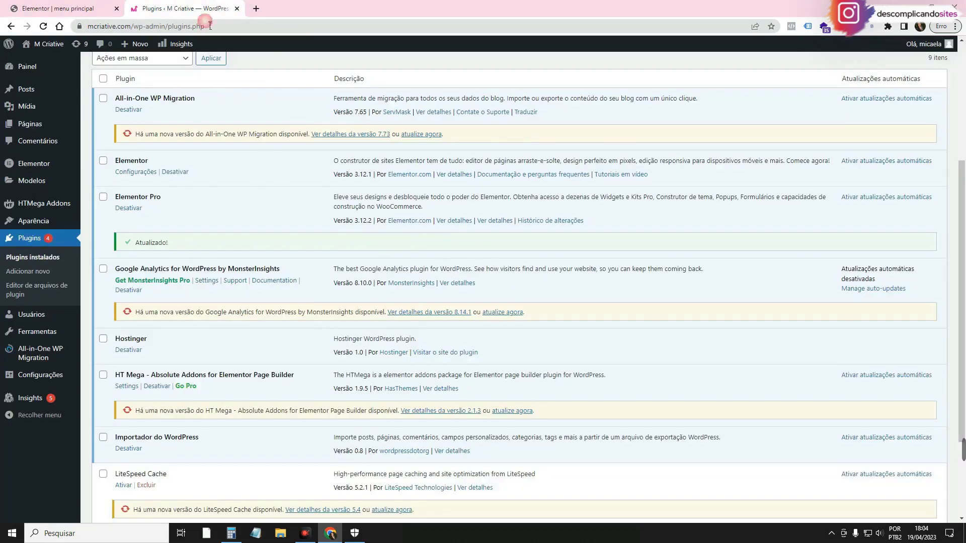
middle_click(49, 44)
left_click_drag(281, 8, 181, 8)
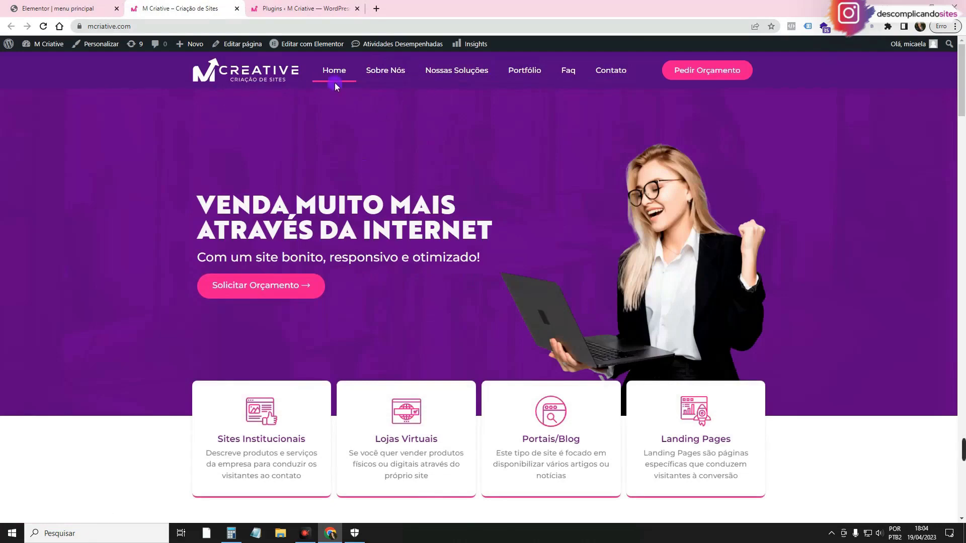
- In the menu principal header template, set the navigation menu's pointer to Nenhum
left_click(63, 7)
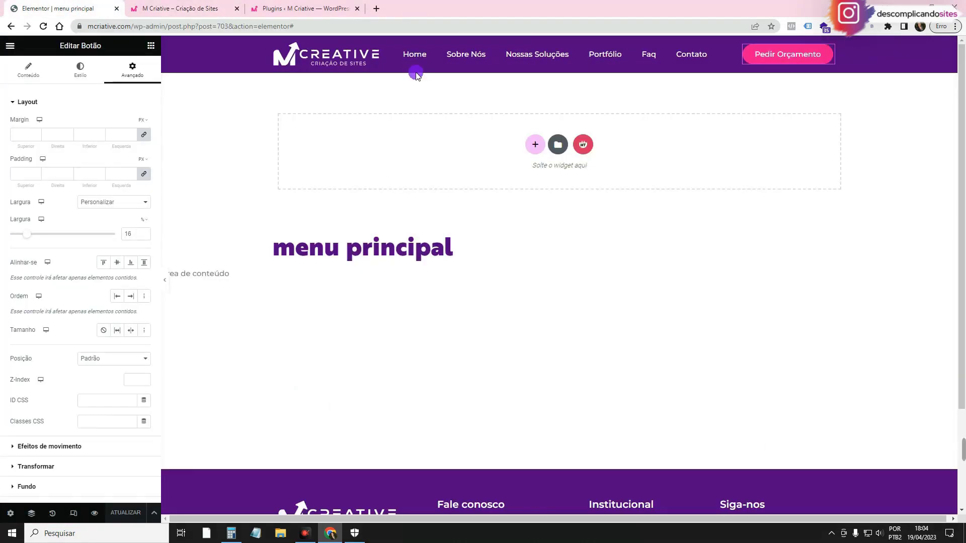
left_click(410, 55)
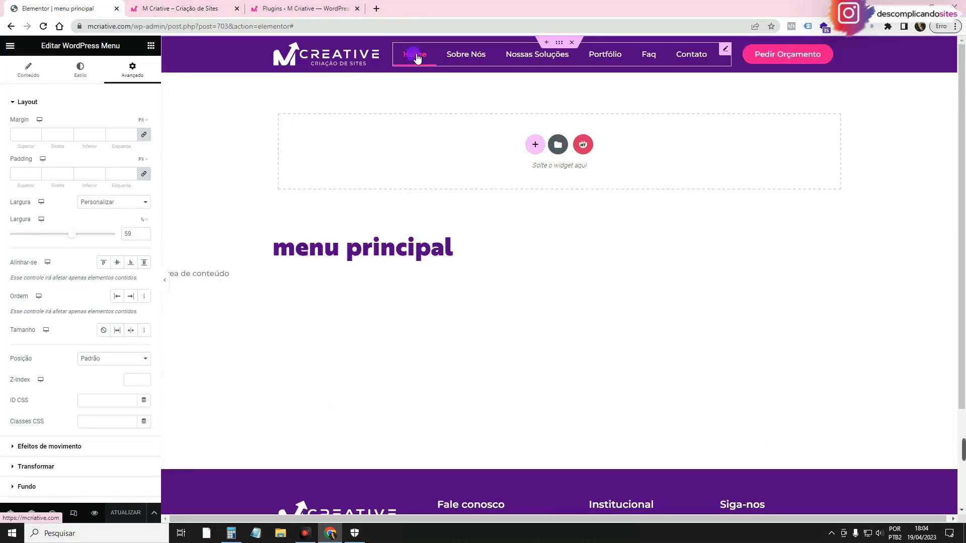
left_click(34, 69)
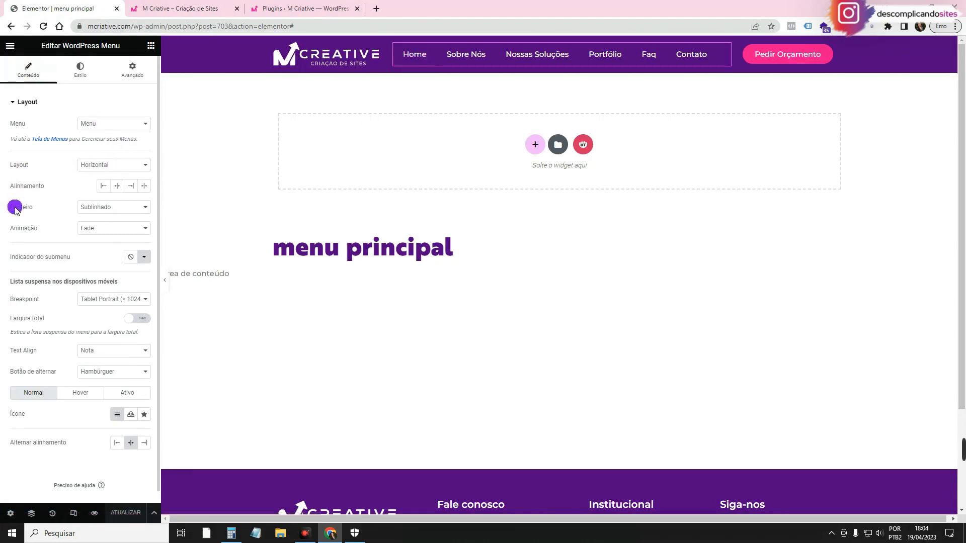
left_click(99, 210)
left_click(97, 216)
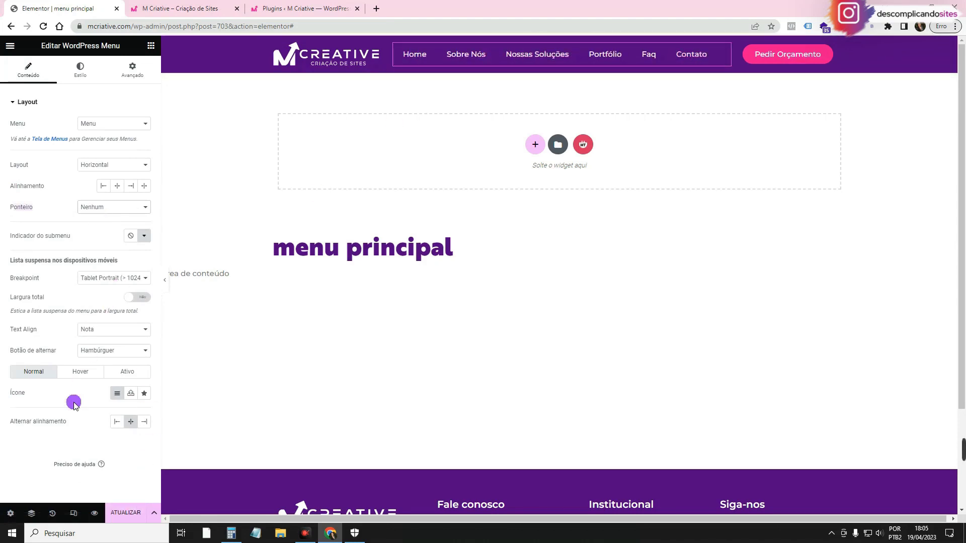
- Set the menu's active text colour to the hover pink #FF1090, update the header template and check the menu on the live site
left_click(81, 70)
left_click(97, 146)
left_click(145, 165)
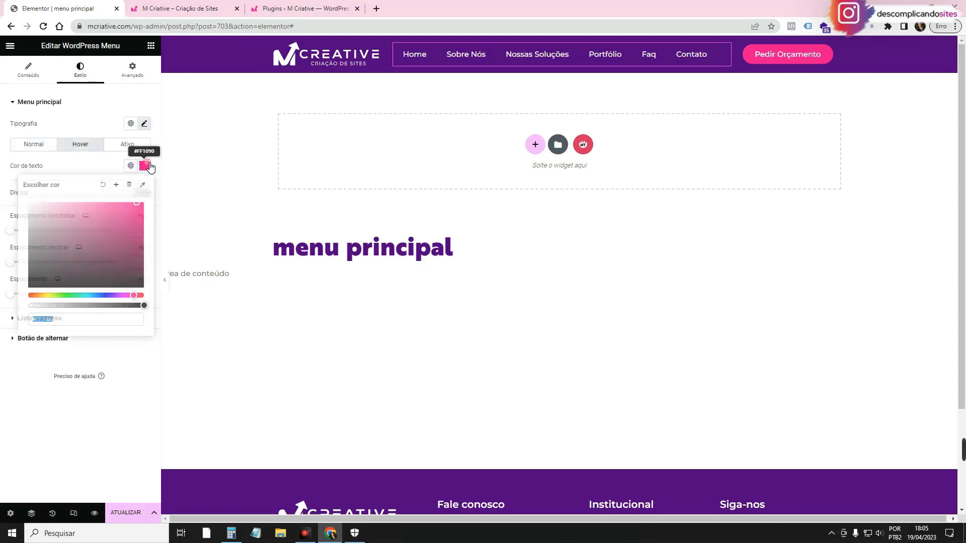
left_click(143, 166)
left_click(137, 167)
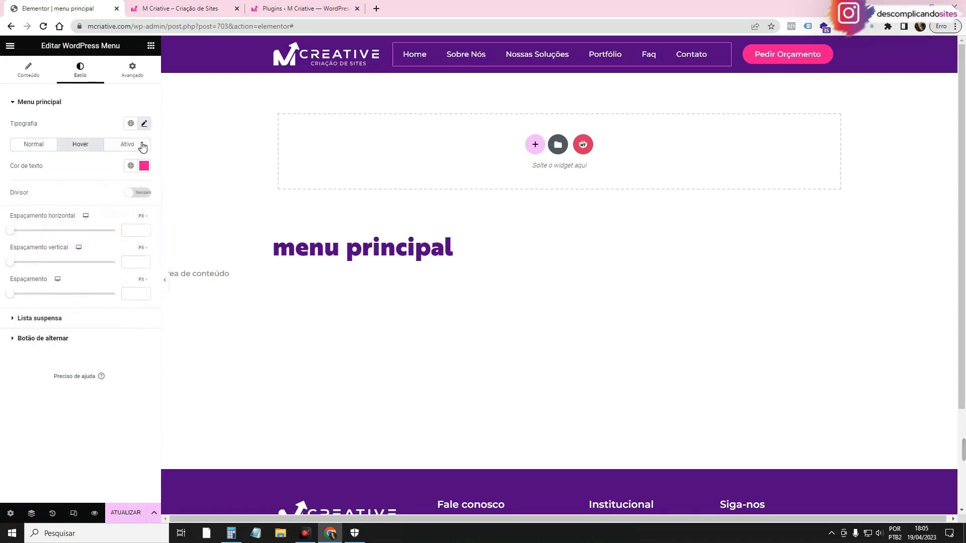
left_click(140, 145)
left_click(125, 512)
left_click(189, 8)
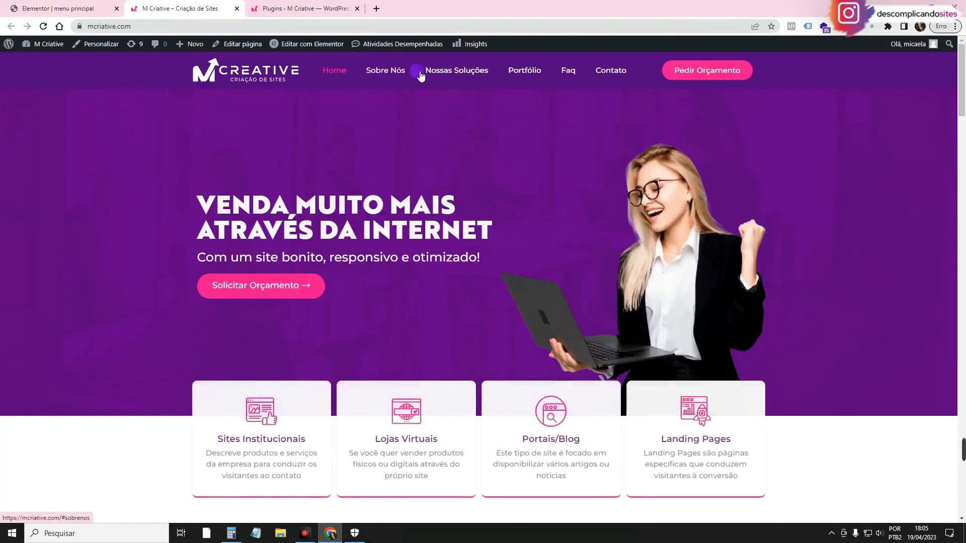
- Set the Pedir Orçamento button's hover animation to Grow and update the header template
left_click(107, 5)
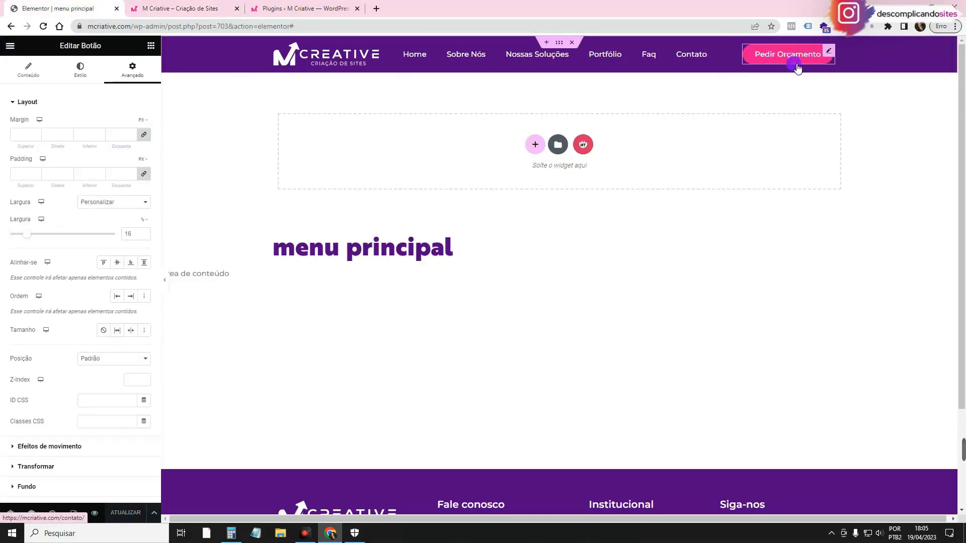
left_click(89, 81)
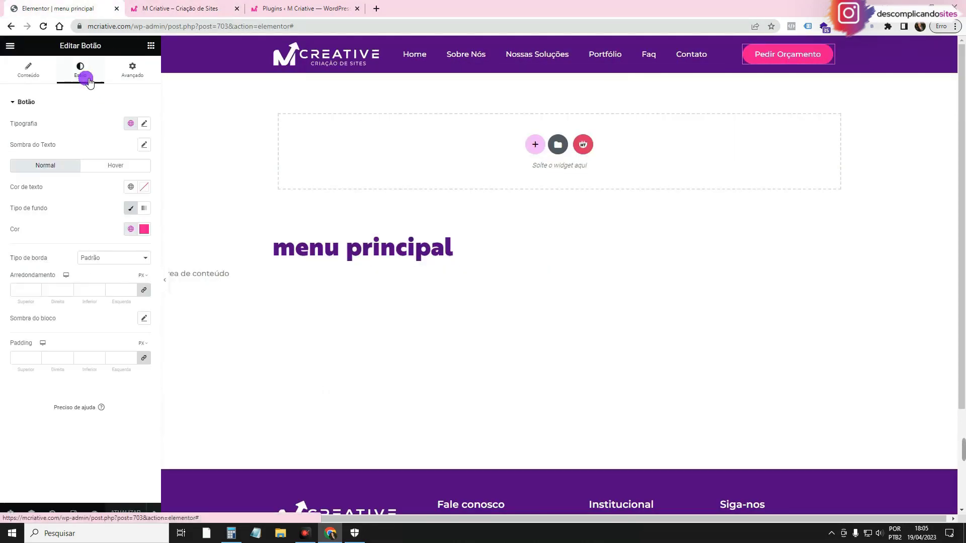
left_click(114, 164)
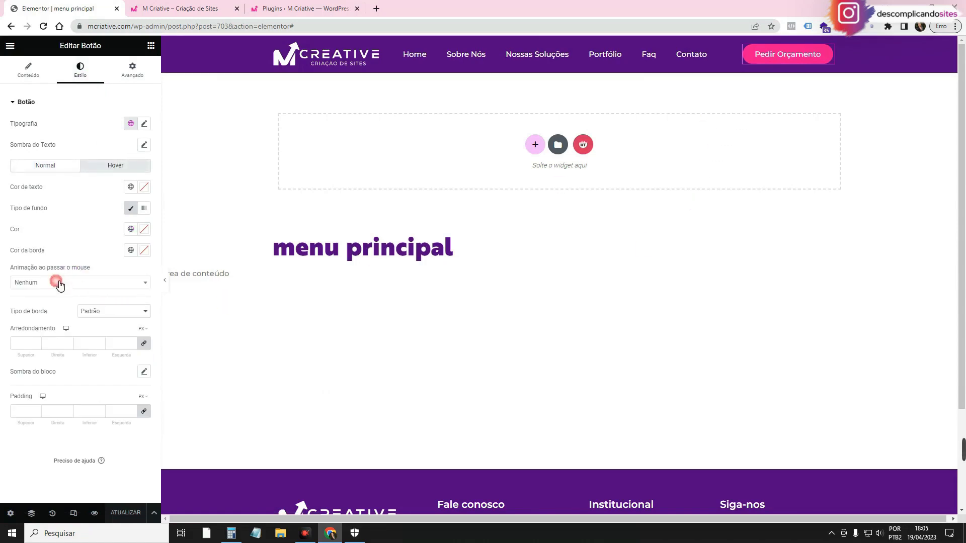
- Reload the live M Criative home page and examine the updated header menu and button
left_click(180, 8)
scroll(524, 327, "down", 15)
scroll(703, 177, "up", 15)
key("F5")
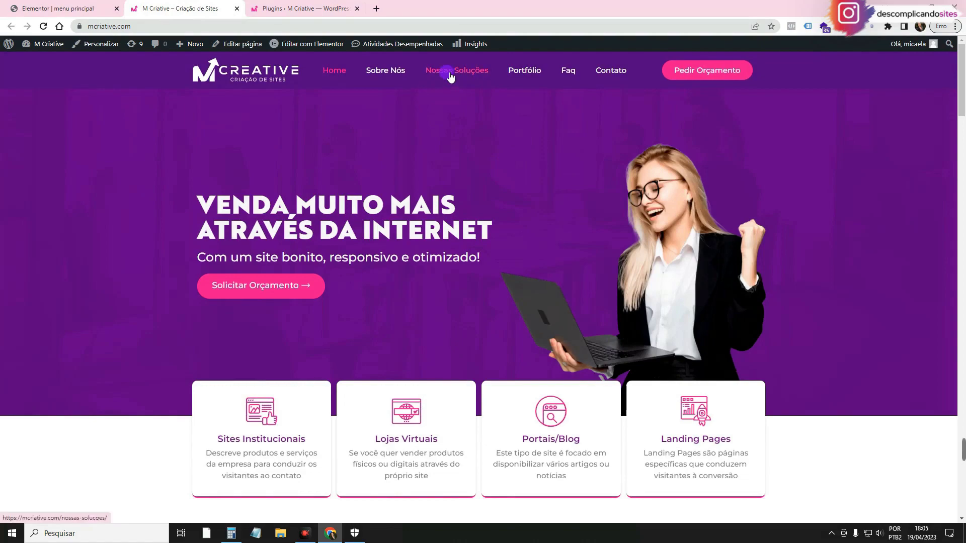
scroll(484, 177, "down", 3)
scroll(478, 177, "up", 3)
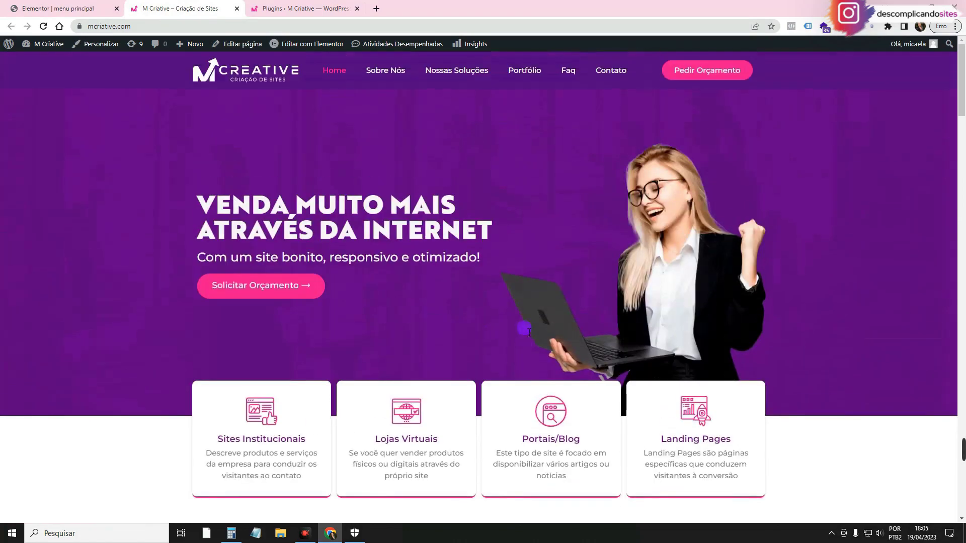
- Follow the Portfólio menu link on the live site to the Nosso Portfólio section, then return to the page start
left_click(535, 70)
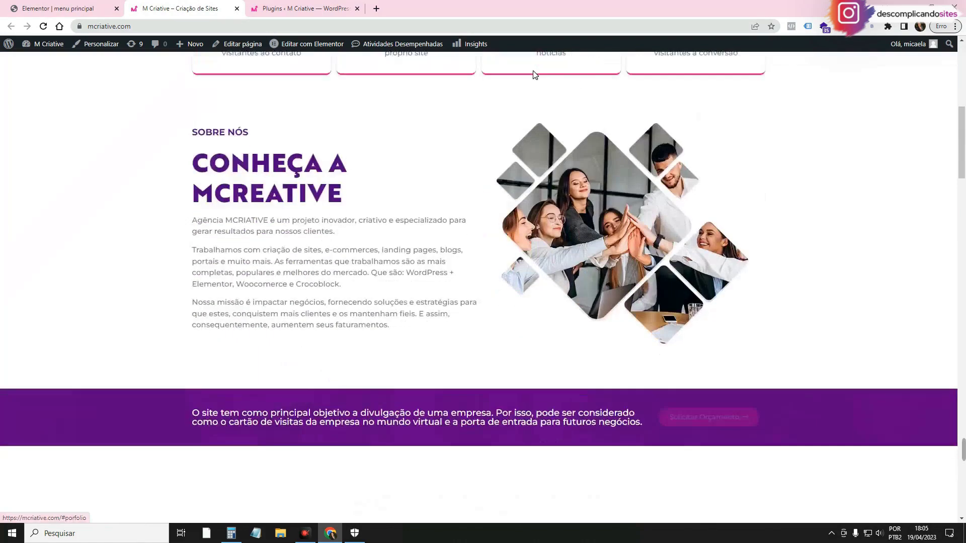
scroll(477, 176, "up", 1)
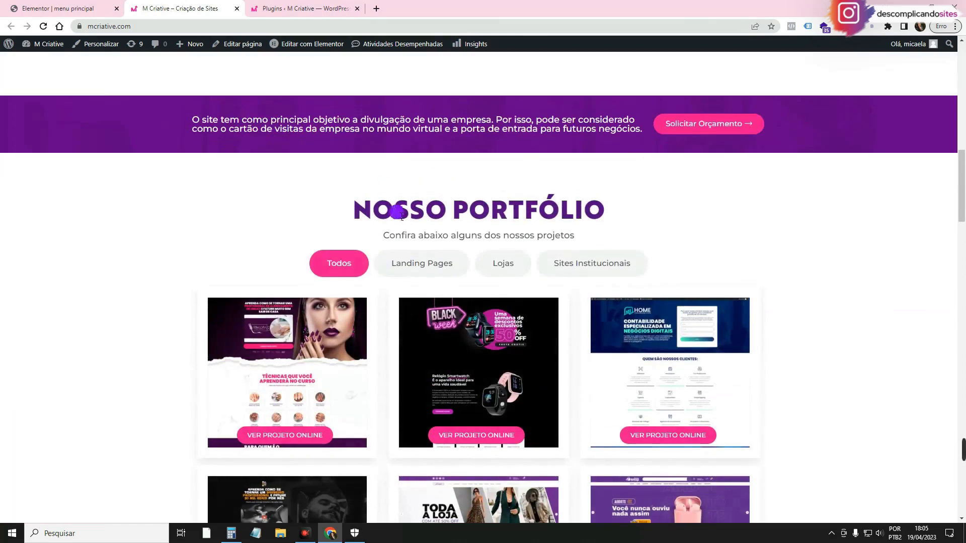
double_click(383, 209)
left_click(671, 216)
scroll(664, 221, "up", 10)
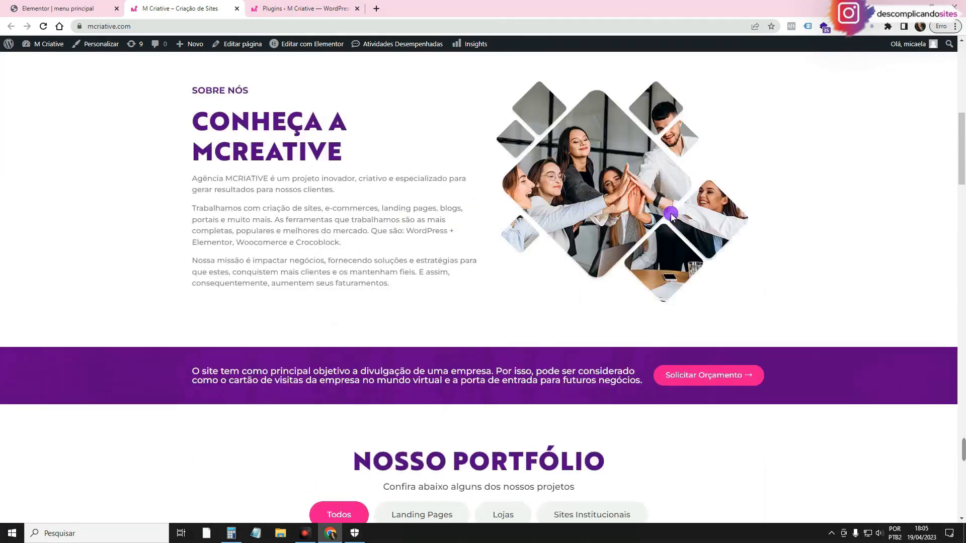
scroll(651, 224, "up", 4)
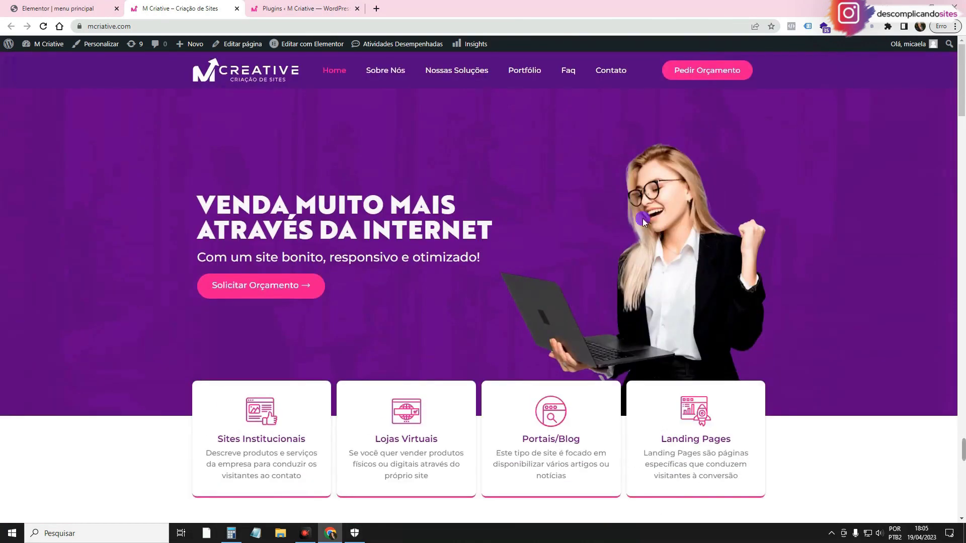
- Open the home page in Elementor in a new browser tab and test the Contato menu link on the live site
right_click(282, 44)
left_click(322, 50)
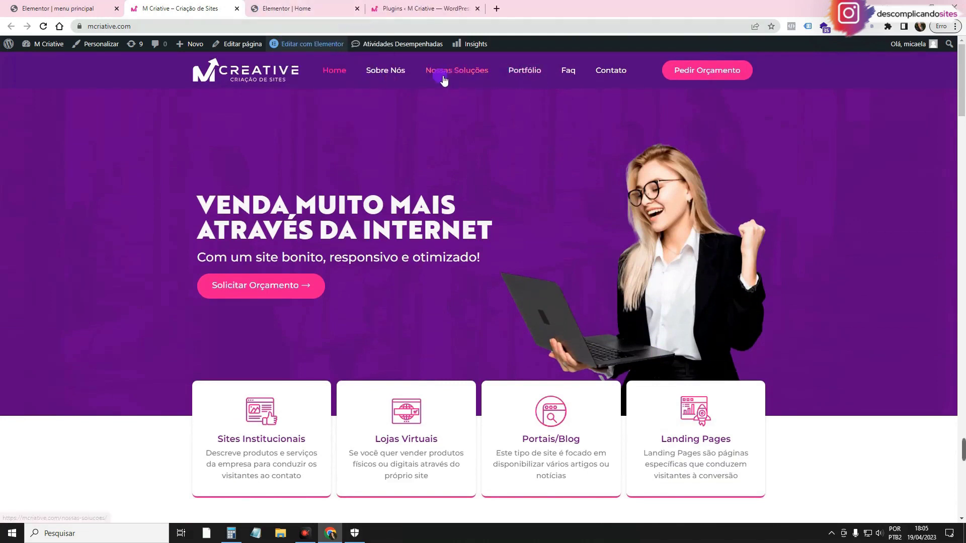
left_click(627, 74)
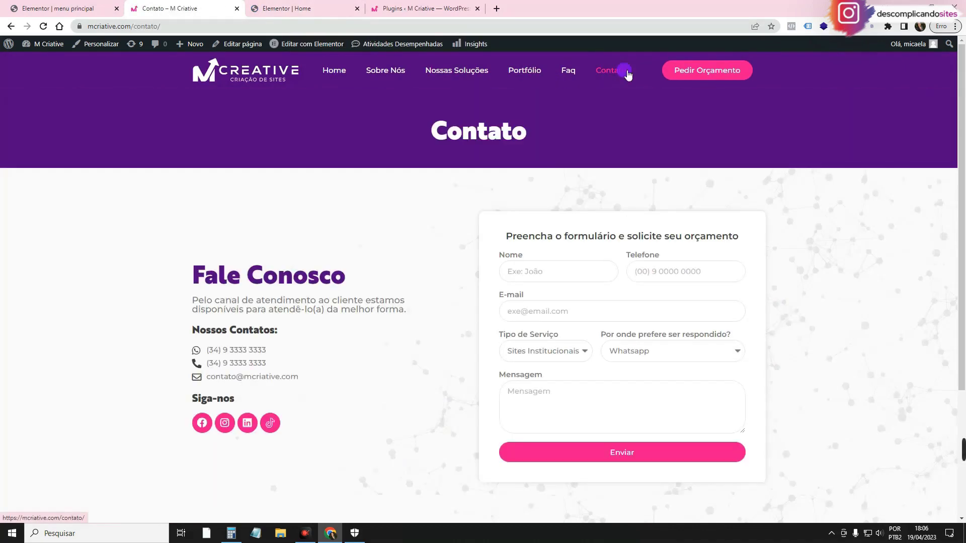
- In the Elementor home page tab, select the Nosso Portfólio container and check its CSS ID in the advanced settings
left_click(334, 5)
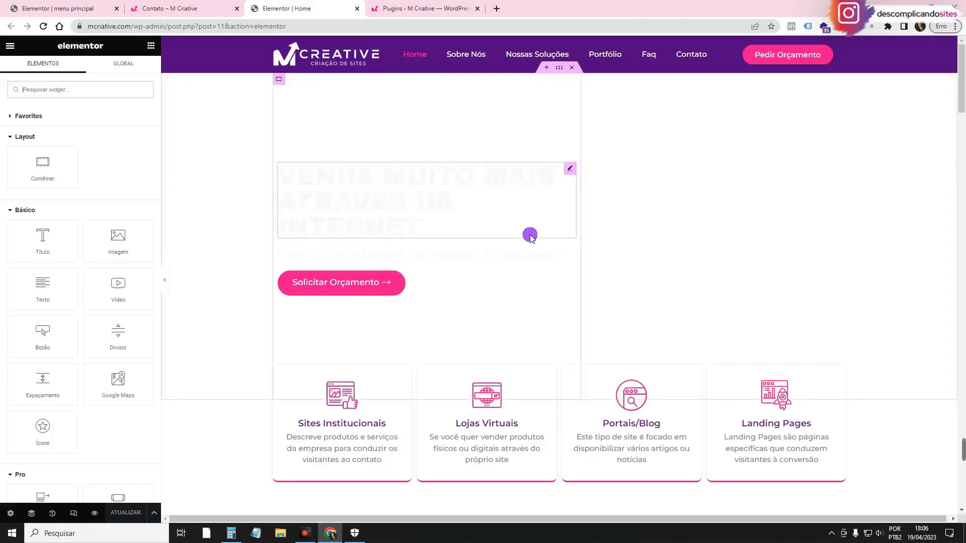
scroll(588, 306, "down", 7)
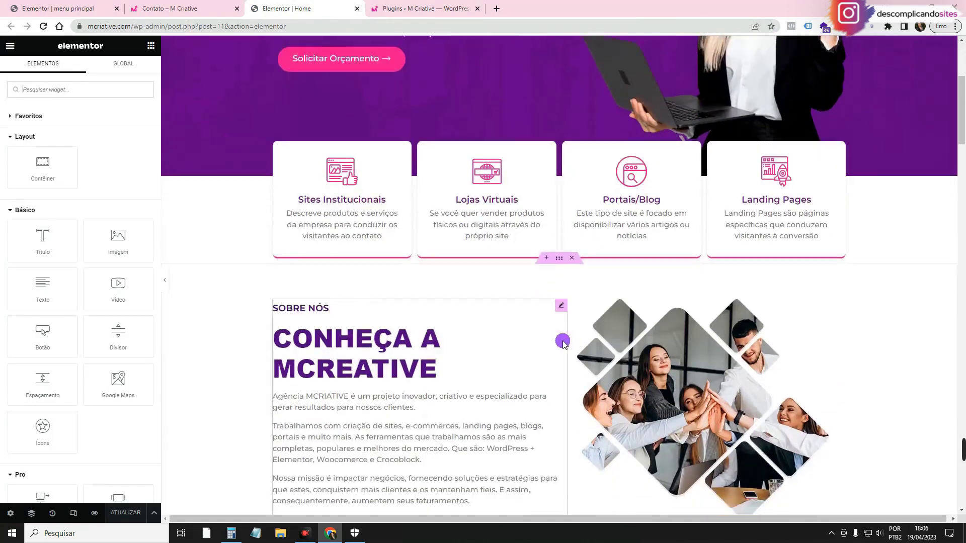
scroll(562, 342, "down", 6)
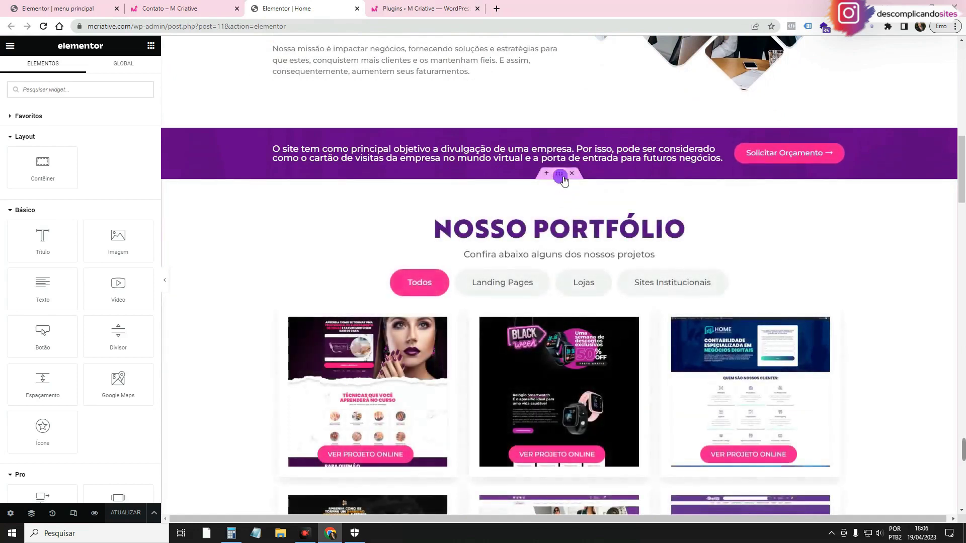
left_click(559, 173)
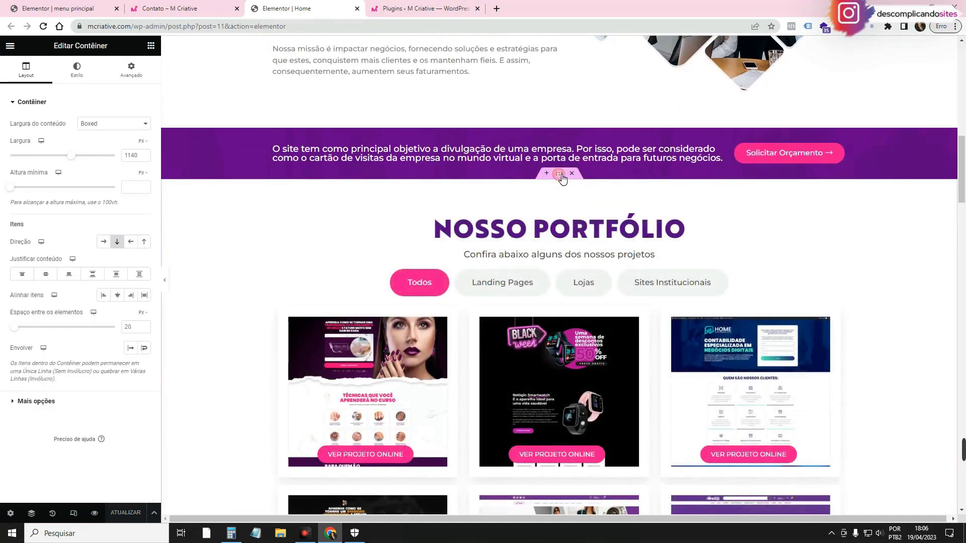
left_click(121, 76)
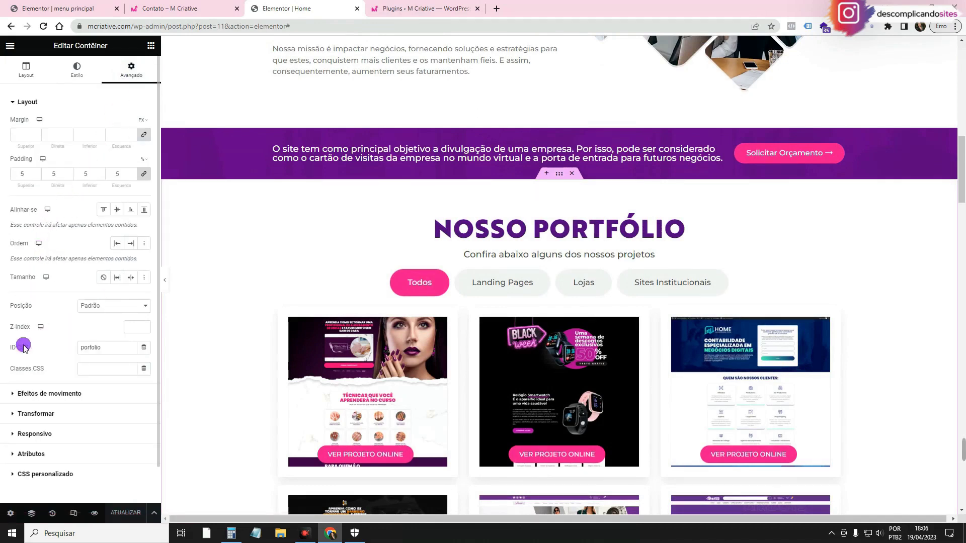
left_click(107, 347)
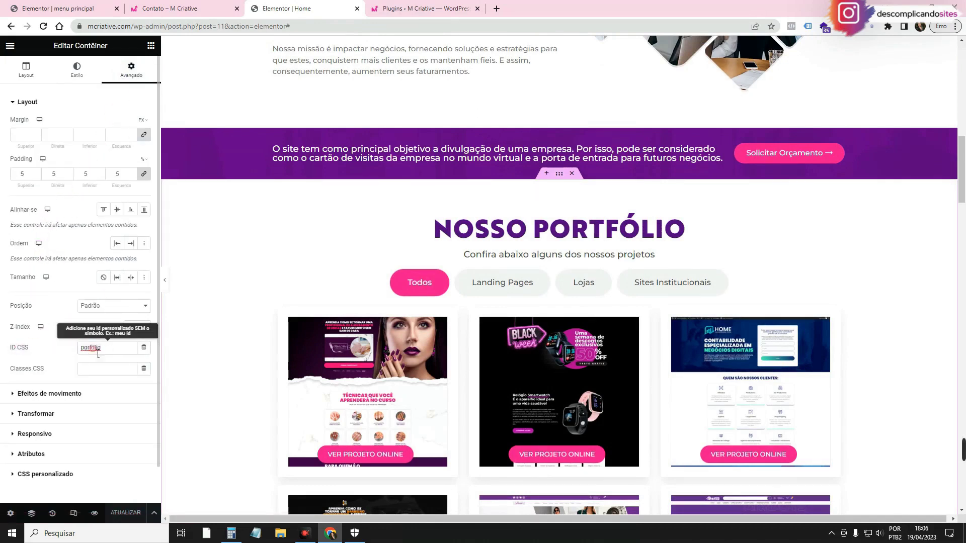
- Open the WordPress Menus screen in a new first browser tab and examine the Portfólio item's URL anchor
left_click(72, 6)
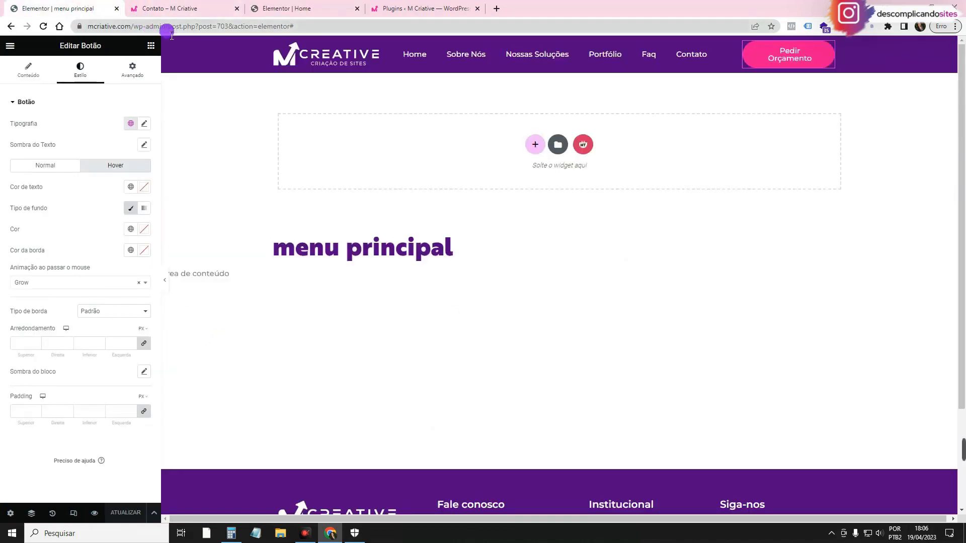
left_click(168, 10)
mouse_move(45, 44)
right_click(38, 61)
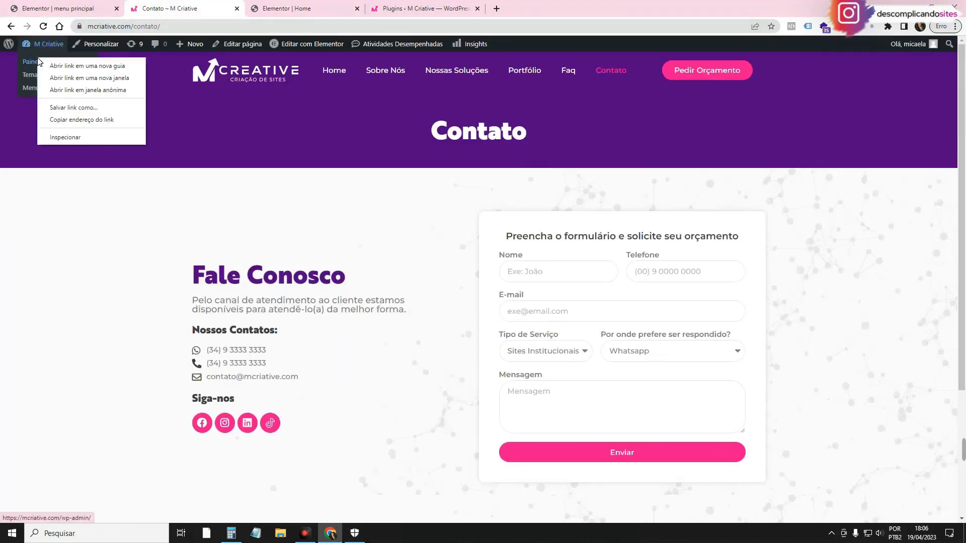
right_click(27, 83)
left_click(51, 89)
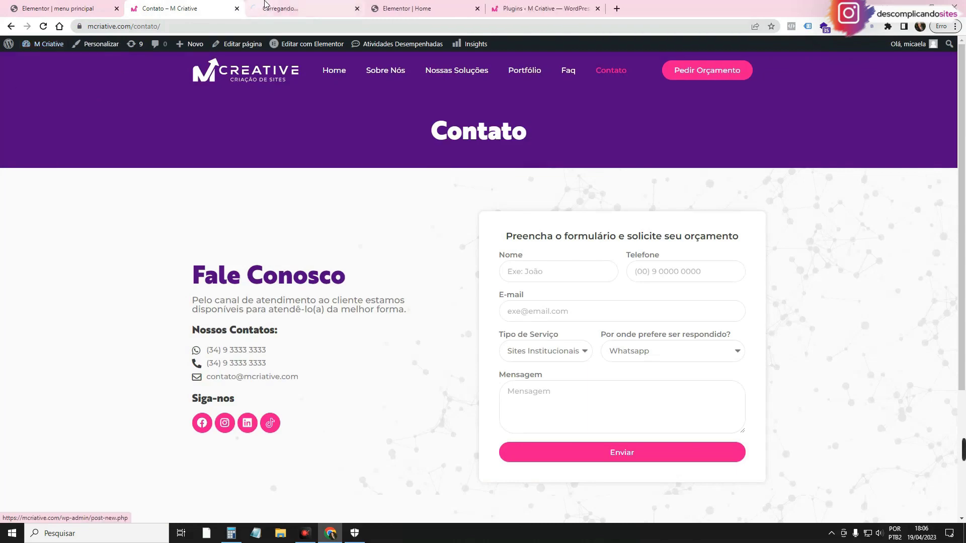
left_click_drag(302, 8, 35, 3)
left_click(448, 354)
left_click(381, 389)
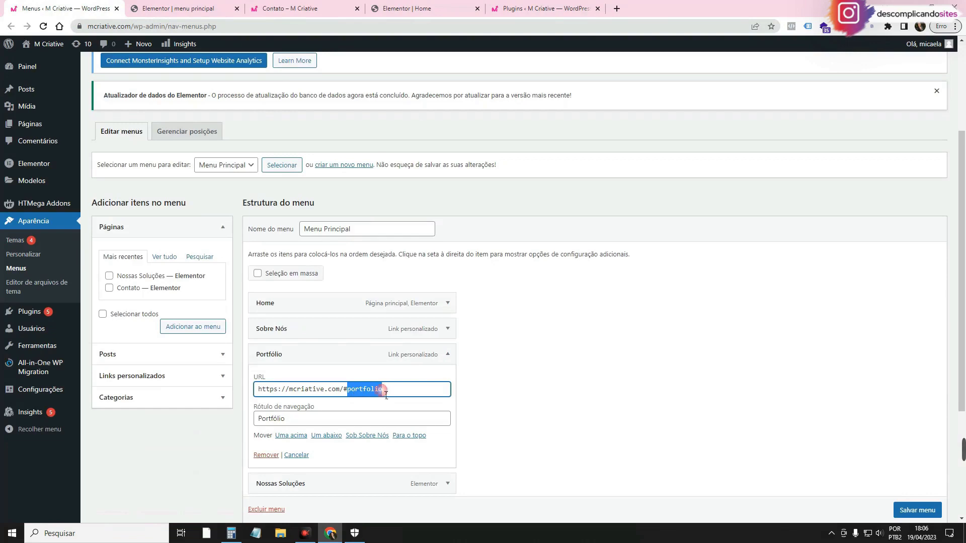
- Back in the Elementor home page, check the CSS IDs of the Sobre Nós and FAQ containers
left_click(439, 5)
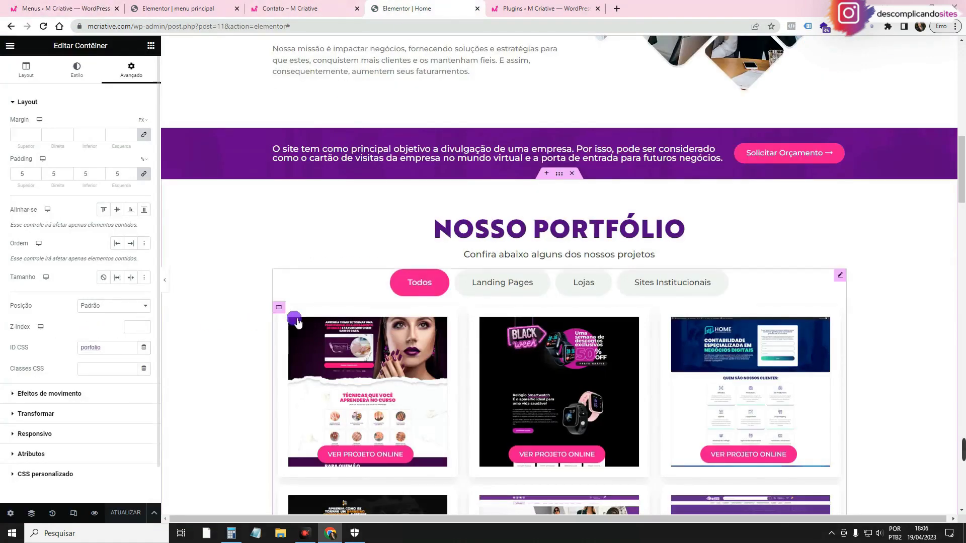
left_click(770, 301)
scroll(554, 297, "down", 10)
scroll(553, 300, "up", 15)
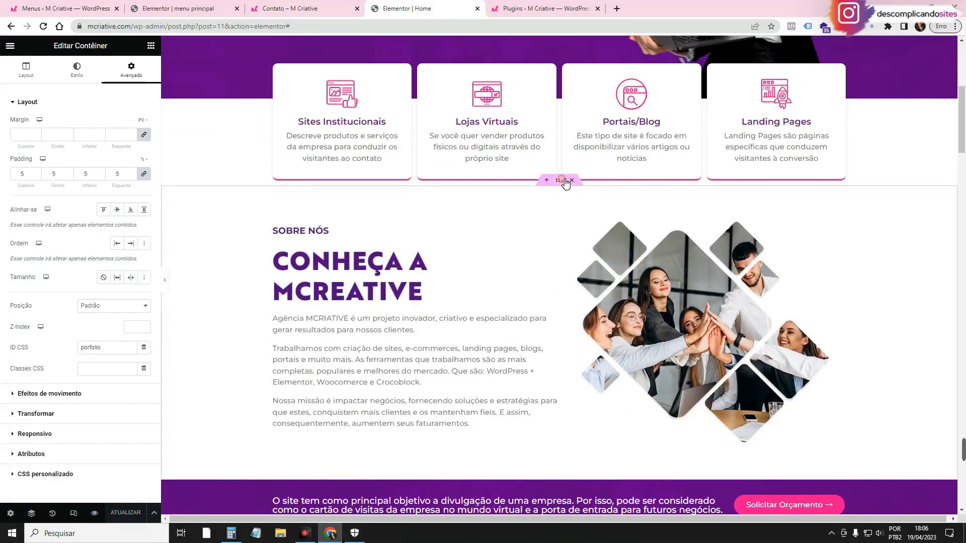
left_click(565, 184)
left_click(131, 70)
scroll(612, 168, "up", 6)
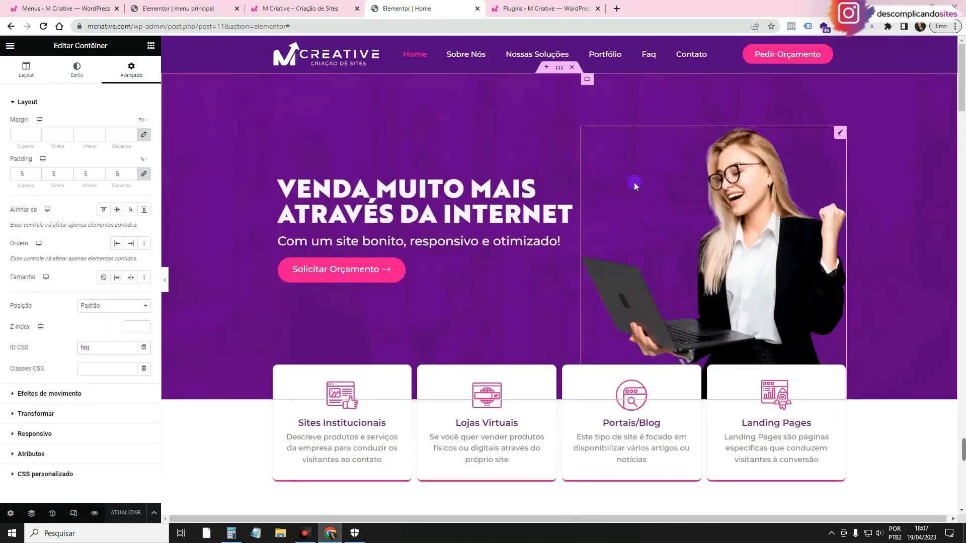
scroll(613, 169, "down", 20)
scroll(553, 149, "up", 2)
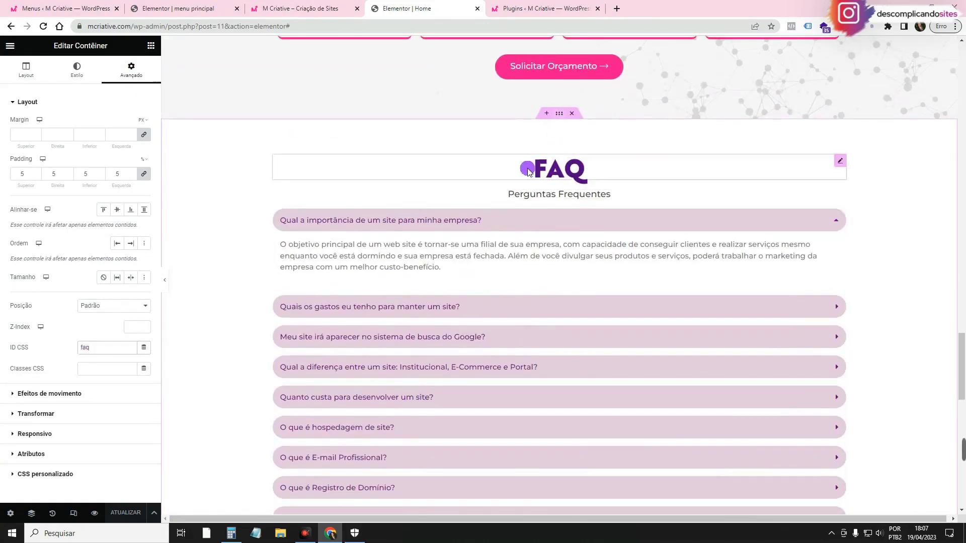
- Examine the # anchor in the Portfólio menu item's URL again, then the FAQ container's CSS ID in Elementor
left_click(65, 8)
left_click(348, 393)
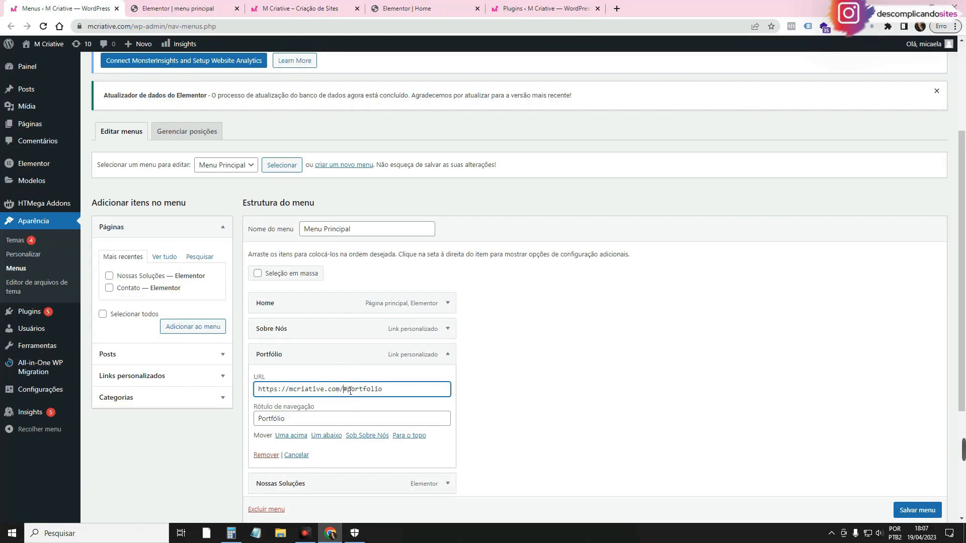
double_click(354, 392)
left_click(402, 8)
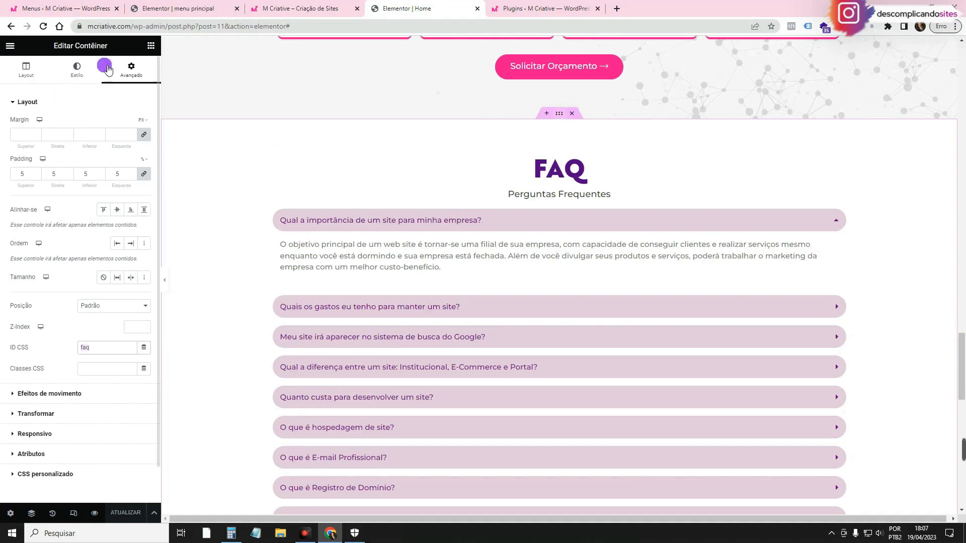
left_click(97, 347)
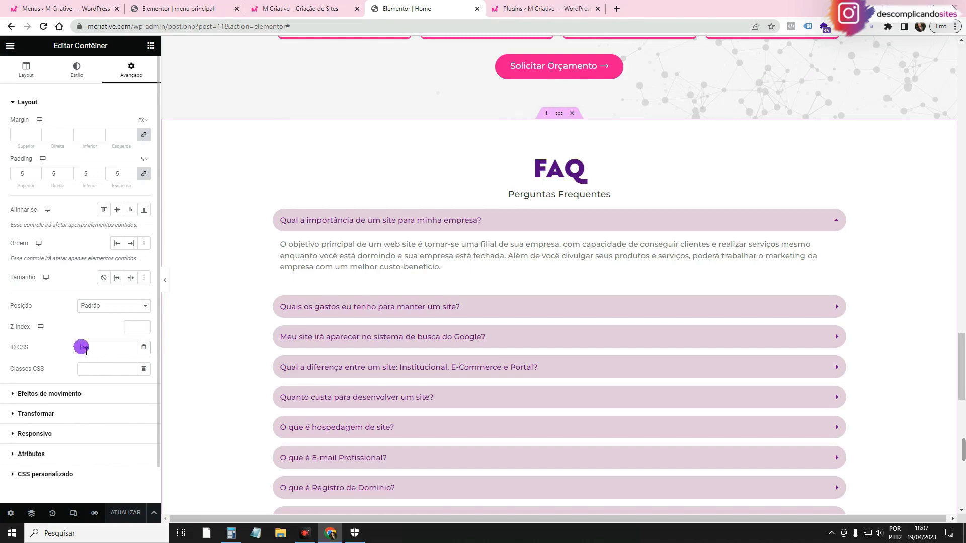
- Close the Elementor home page tab and test the header's Portfólio anchor link on the live M Criative home page
left_click(95, 8)
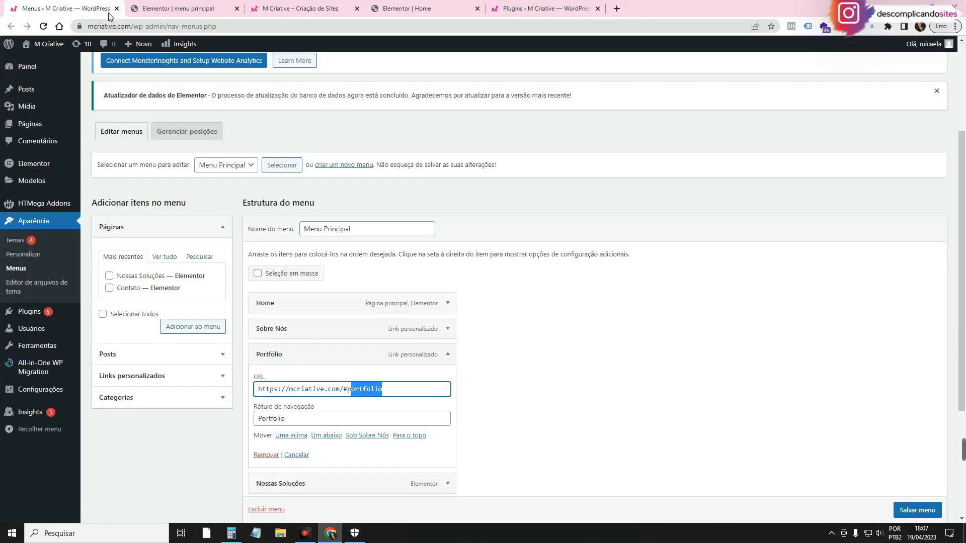
left_click(286, 7)
left_click(400, 8)
left_click(477, 8)
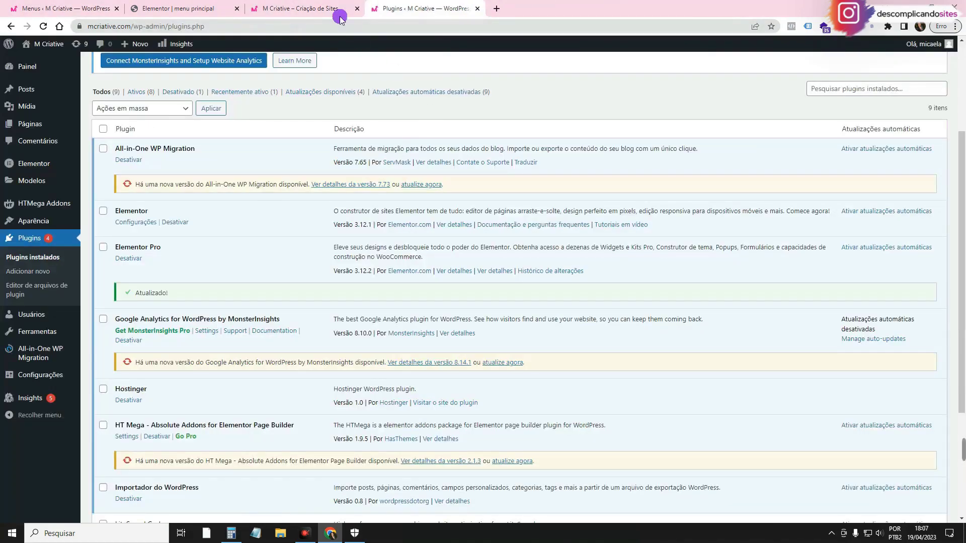
left_click(340, 17)
left_click(522, 68)
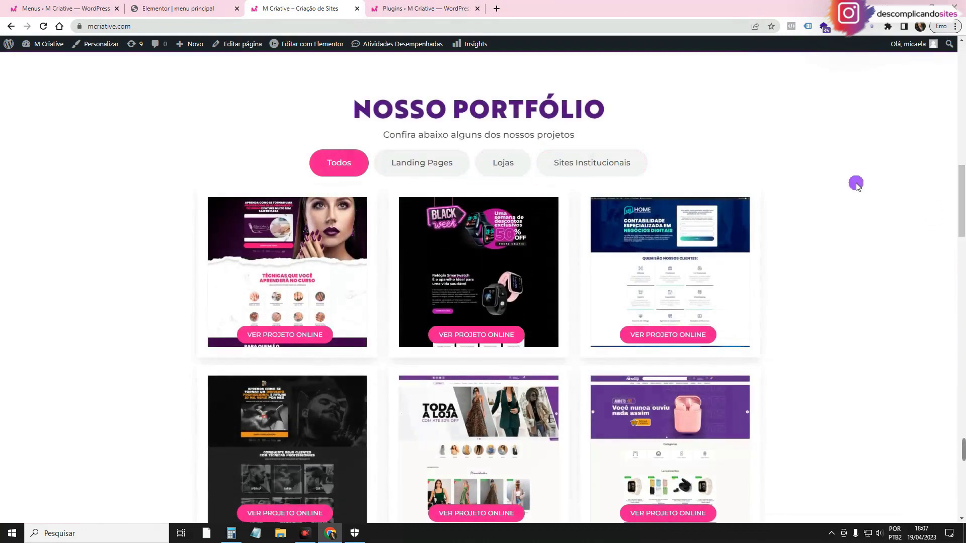
scroll(857, 184, "up", 10)
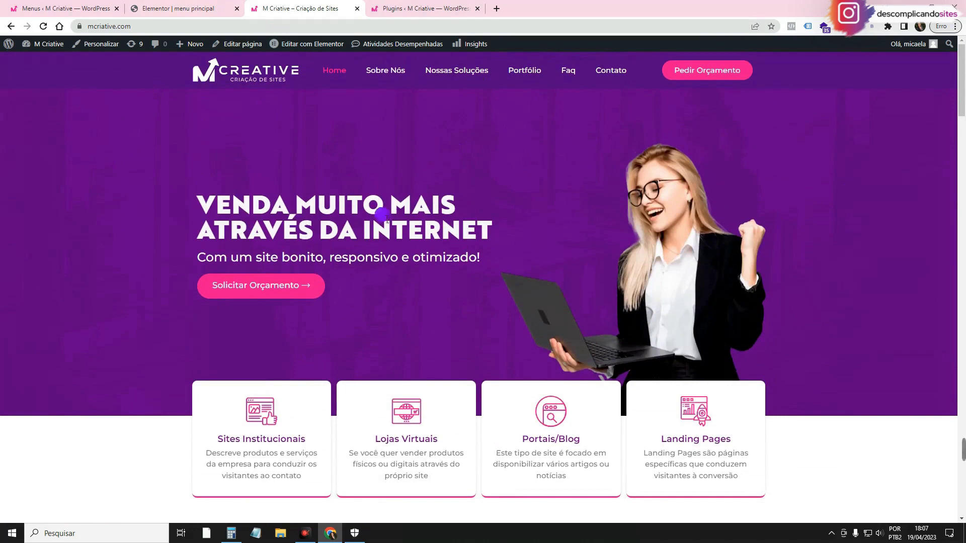
- Open the menu principal header template in Elementor from the live home page and close the duplicate editor tab
mouse_move(317, 40)
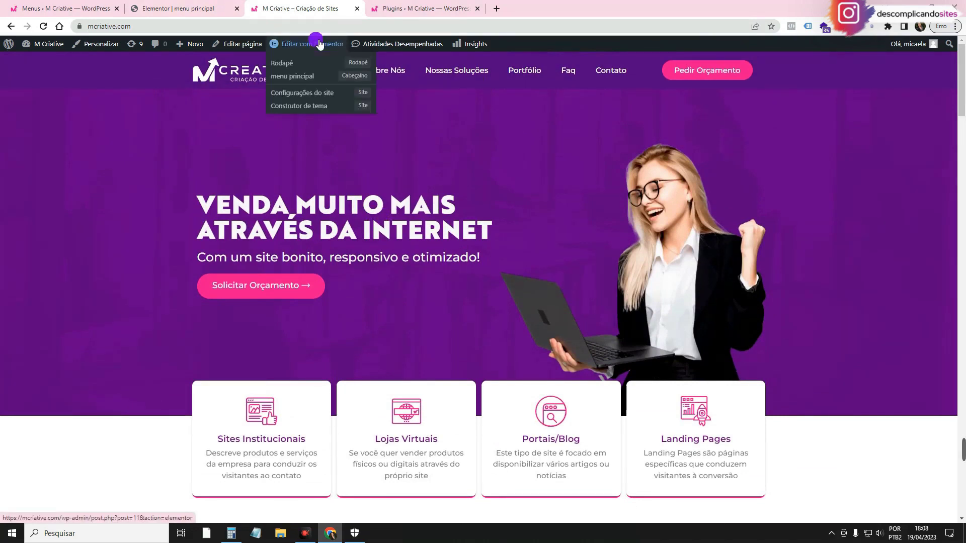
left_click(304, 78)
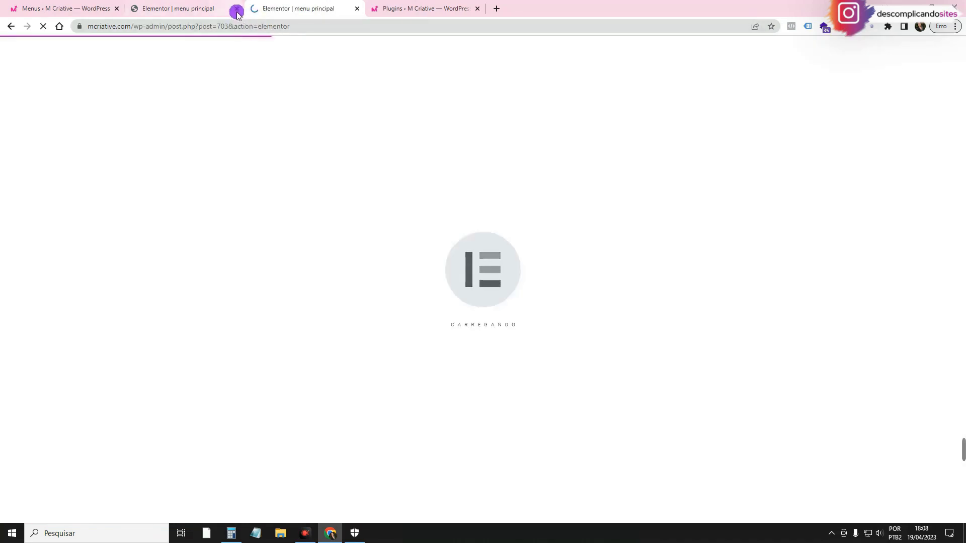
left_click(237, 10)
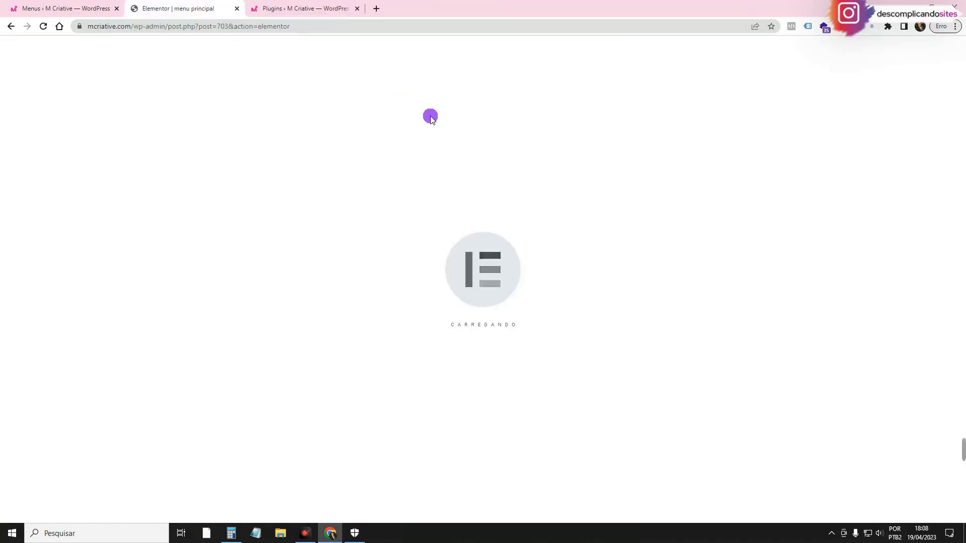
- From the WordPress Plugins tab, examine menu principal in the full list of saved templates, and close that tab
left_click(274, 7)
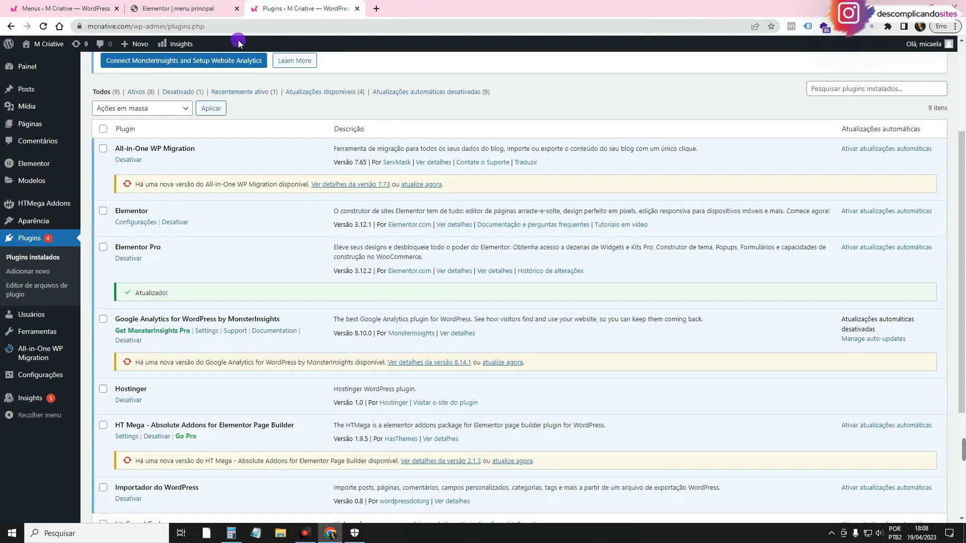
scroll(119, 189, "up", 3)
mouse_move(31, 178)
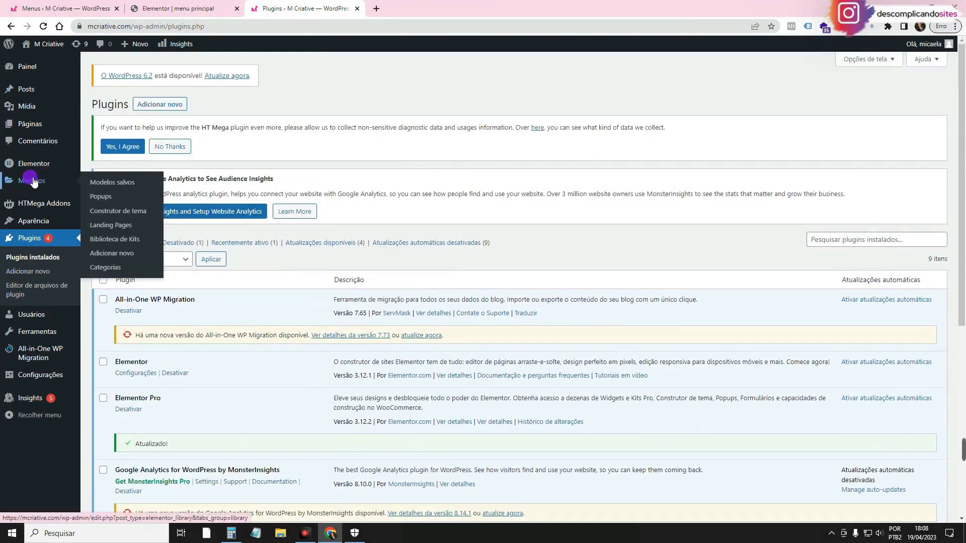
left_click(117, 185)
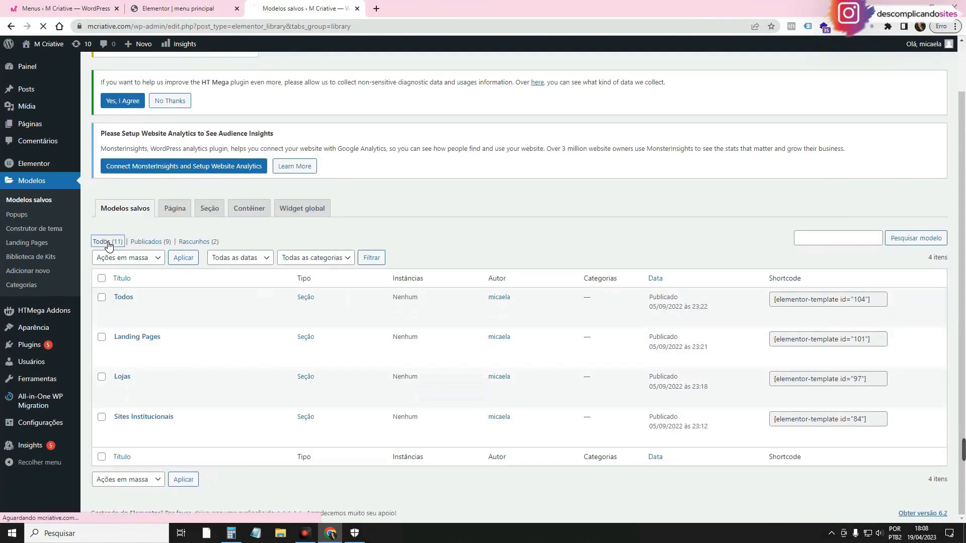
scroll(257, 322, "down", 3)
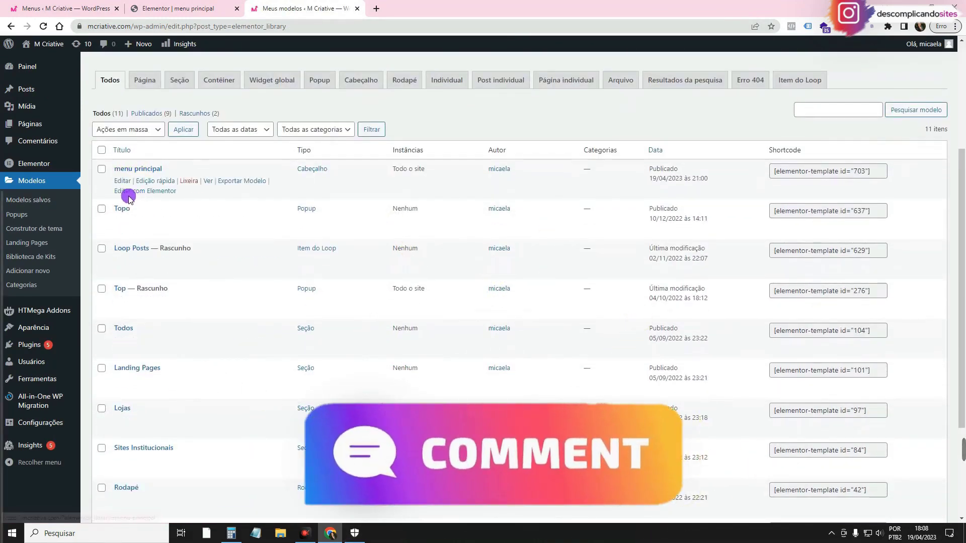
left_click(354, 11)
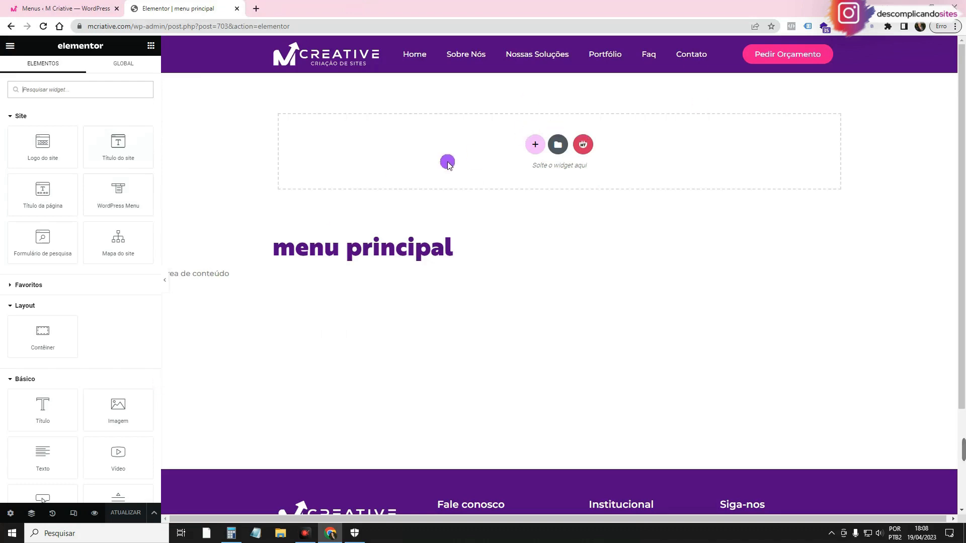
- Open the menu principal template's display conditions and replace the existing condition with a new Incluir, Todo o site condition
left_click(156, 516)
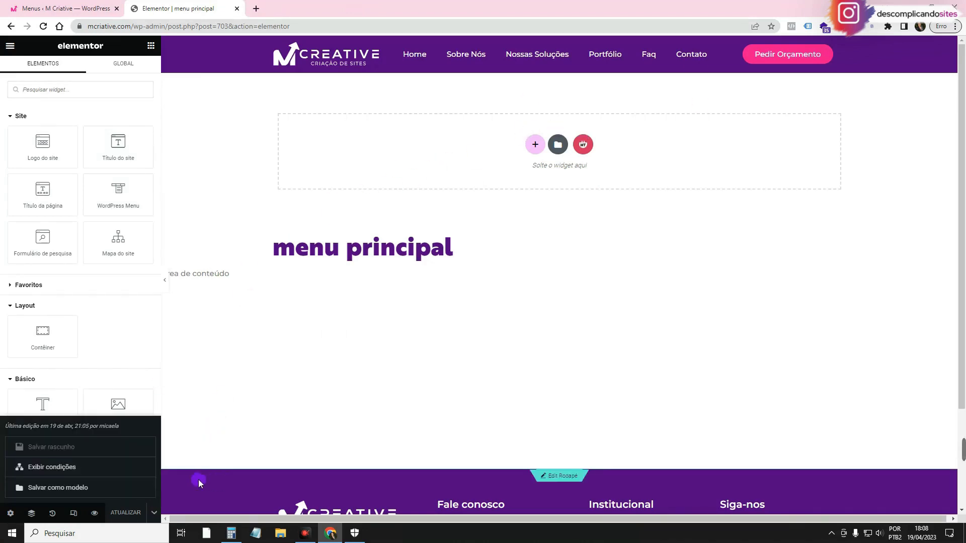
left_click(72, 472)
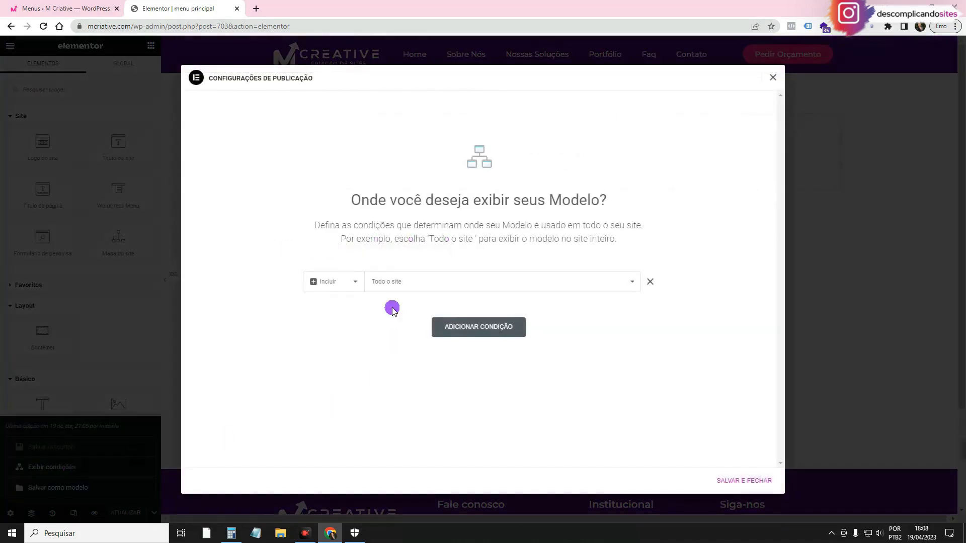
left_click(656, 288)
left_click(482, 303)
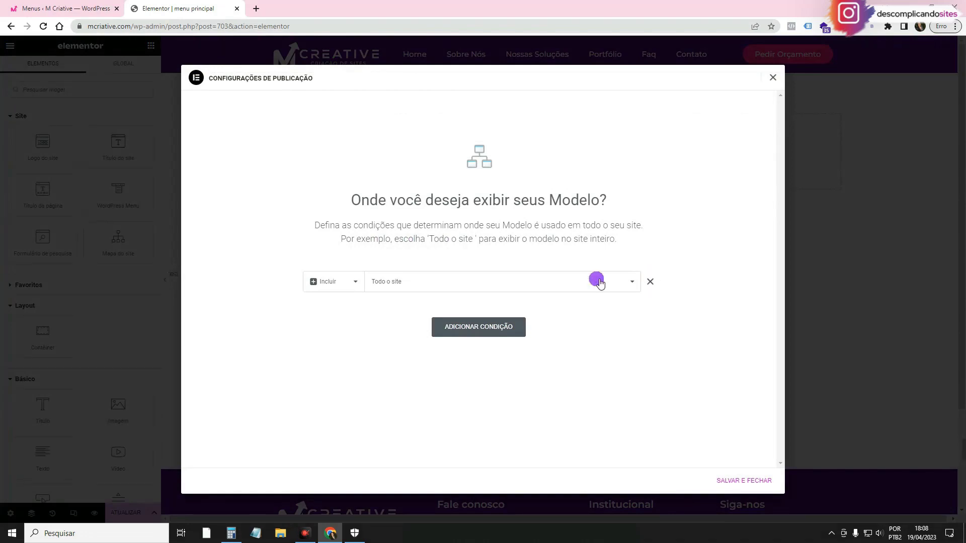
- Try limiting the include condition to Singular, Páginas, Contato, and replace it with a fresh Todo o site condition
left_click(396, 282)
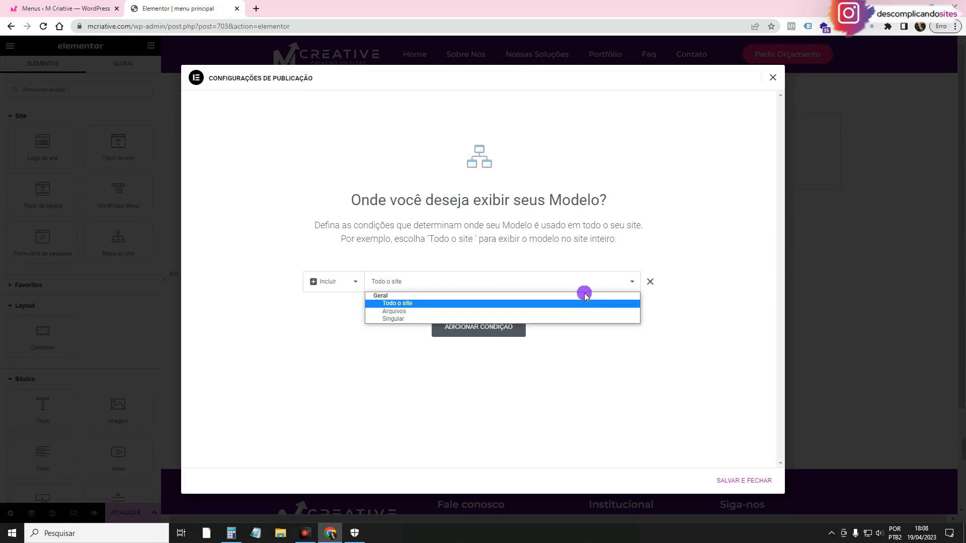
left_click(406, 320)
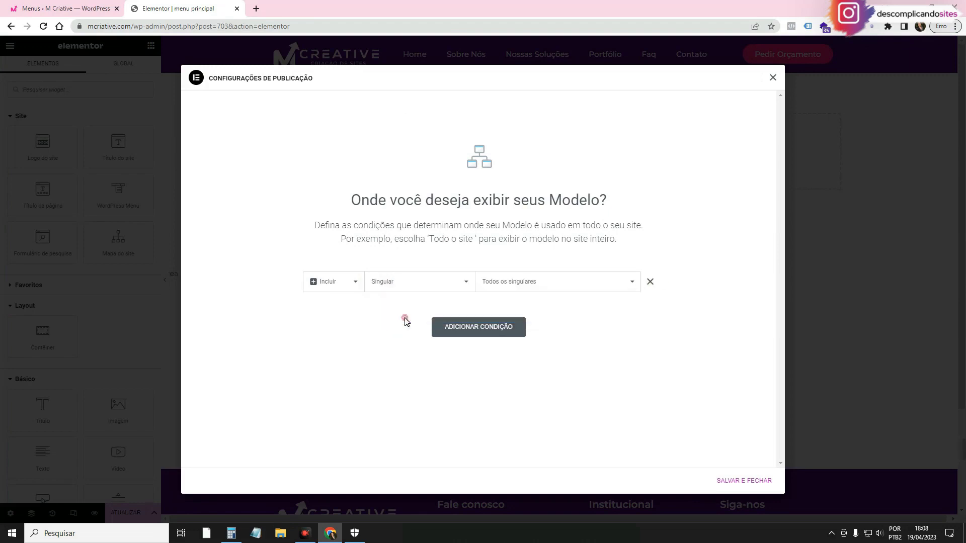
left_click(508, 285)
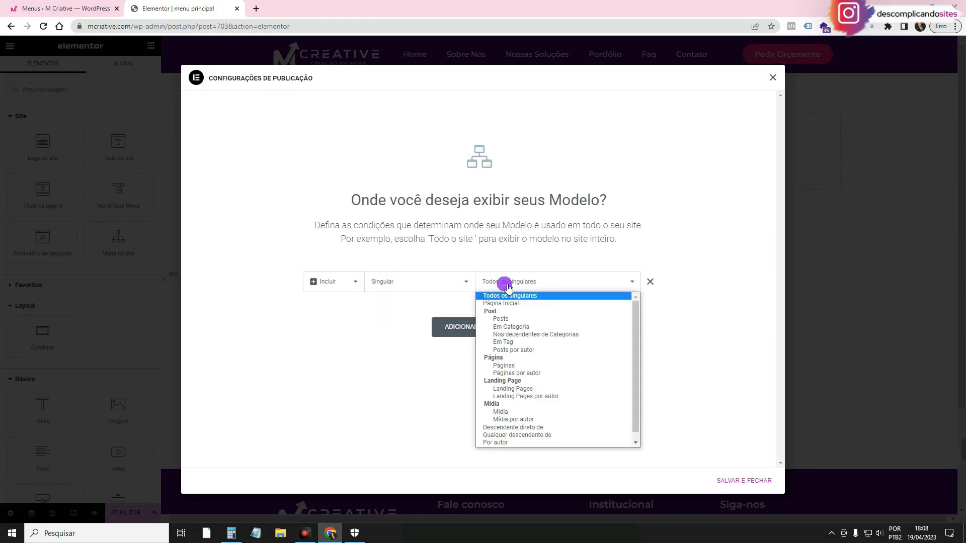
left_click(512, 366)
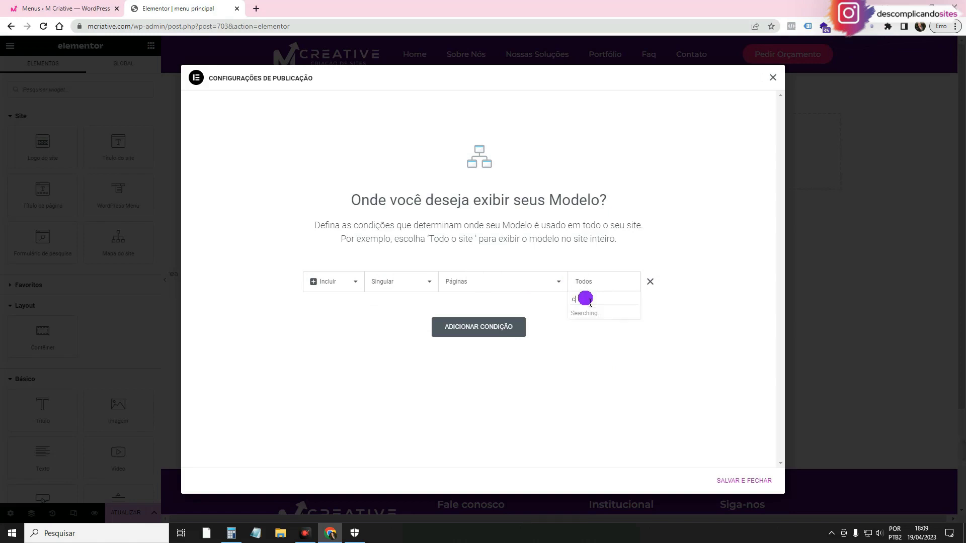
left_click(591, 324)
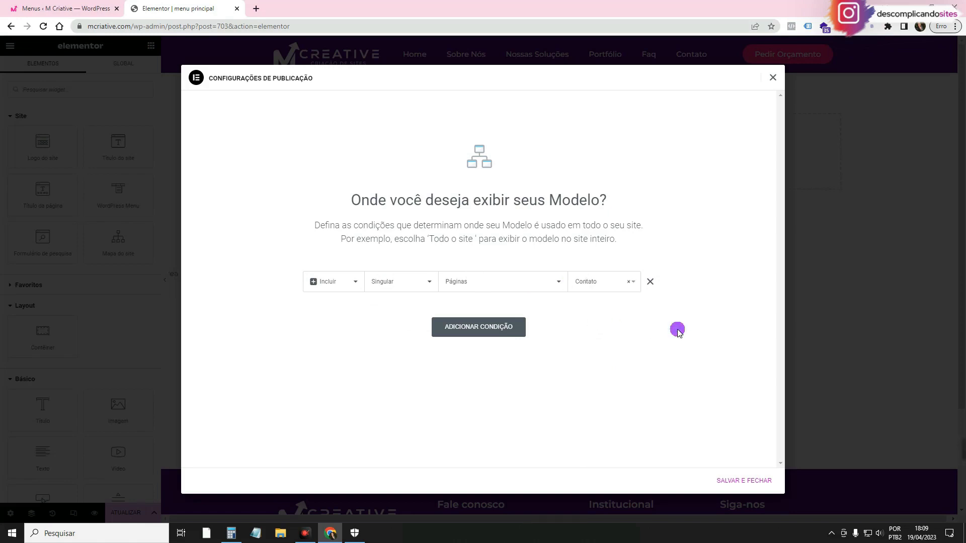
left_click(650, 281)
left_click(503, 300)
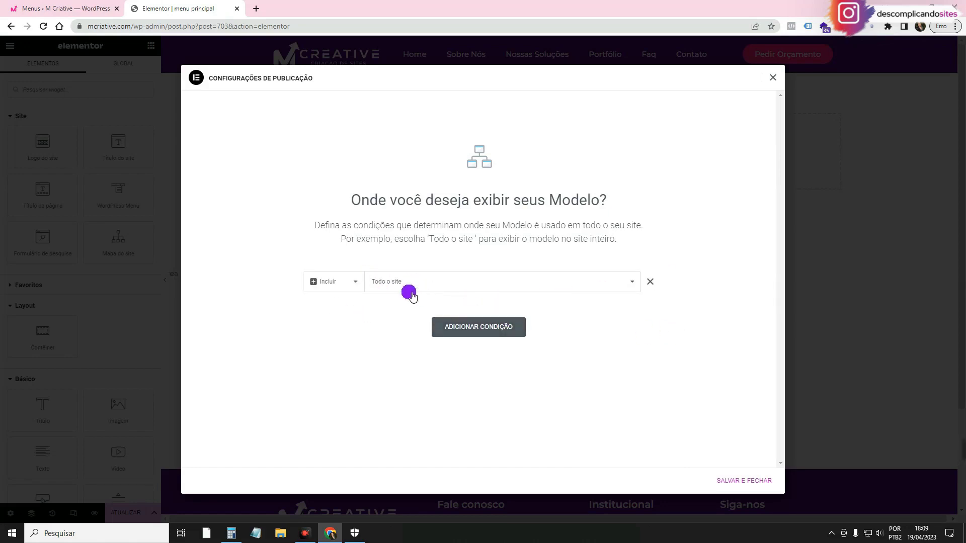
- Add a second display condition set to Excluir, Singular, Páginas, Contato, and save the header template's conditions
left_click(465, 329)
left_click(497, 373)
left_click(375, 309)
left_click(328, 308)
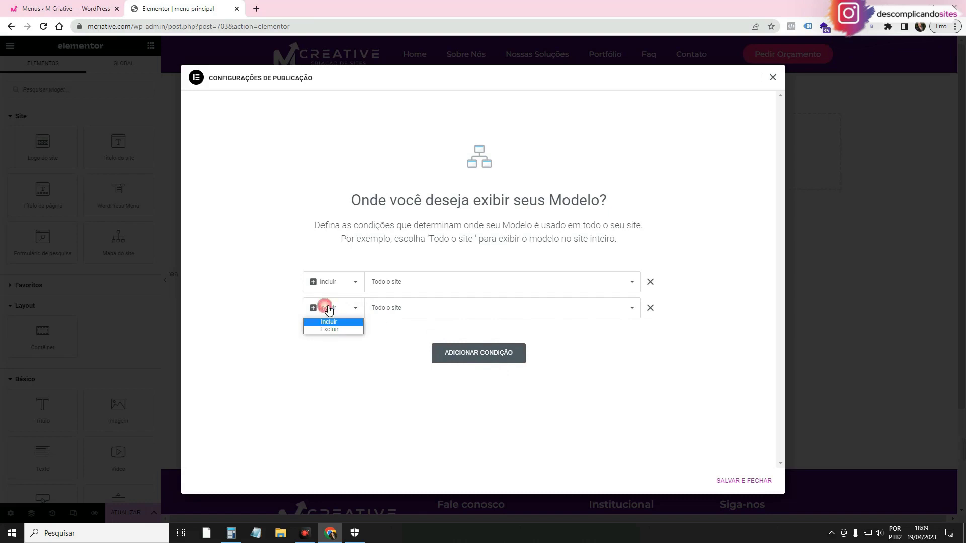
left_click(330, 330)
left_click(394, 309)
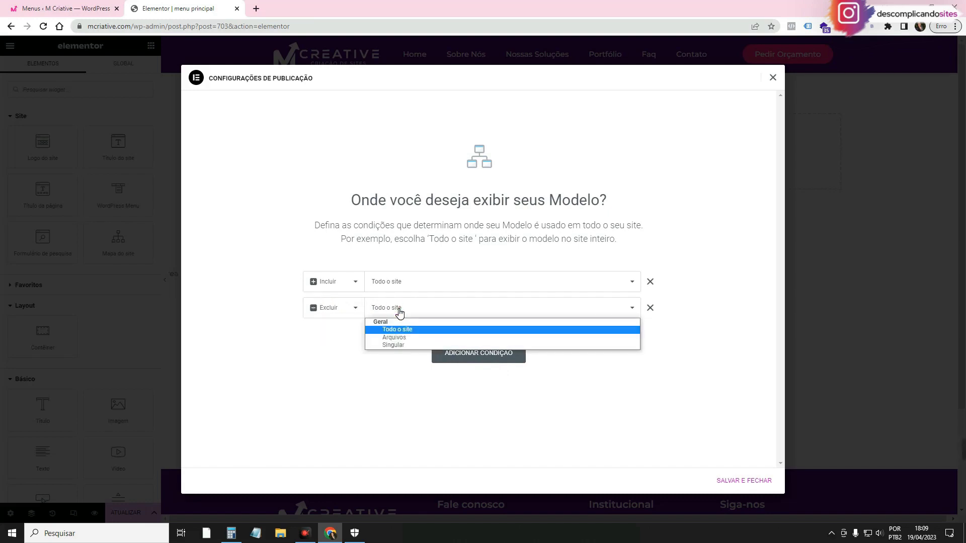
left_click(397, 344)
left_click(497, 308)
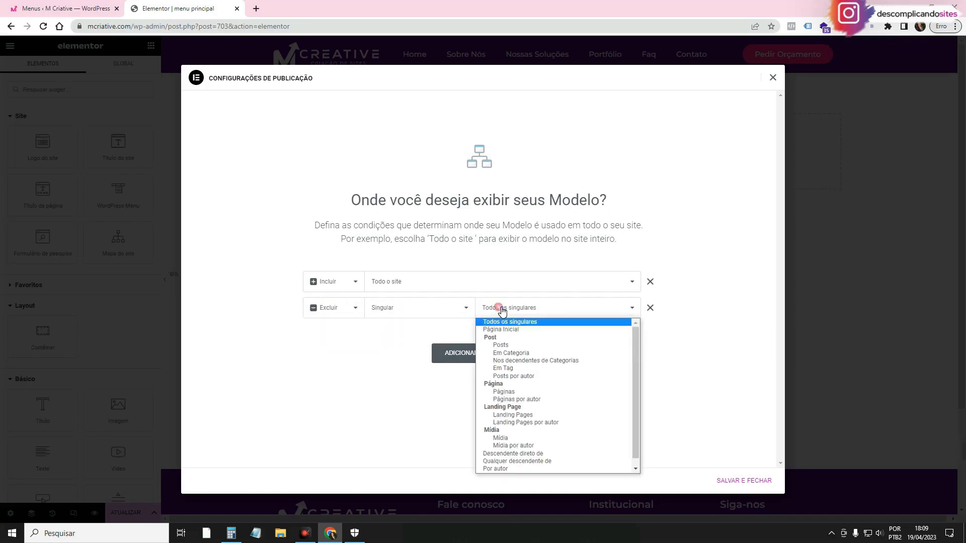
left_click(510, 392)
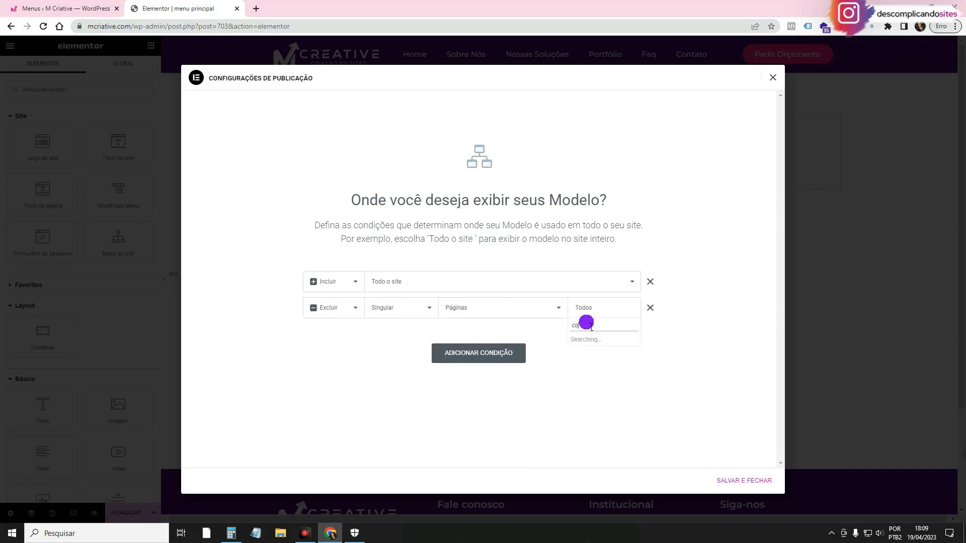
left_click(593, 353)
left_click(744, 479)
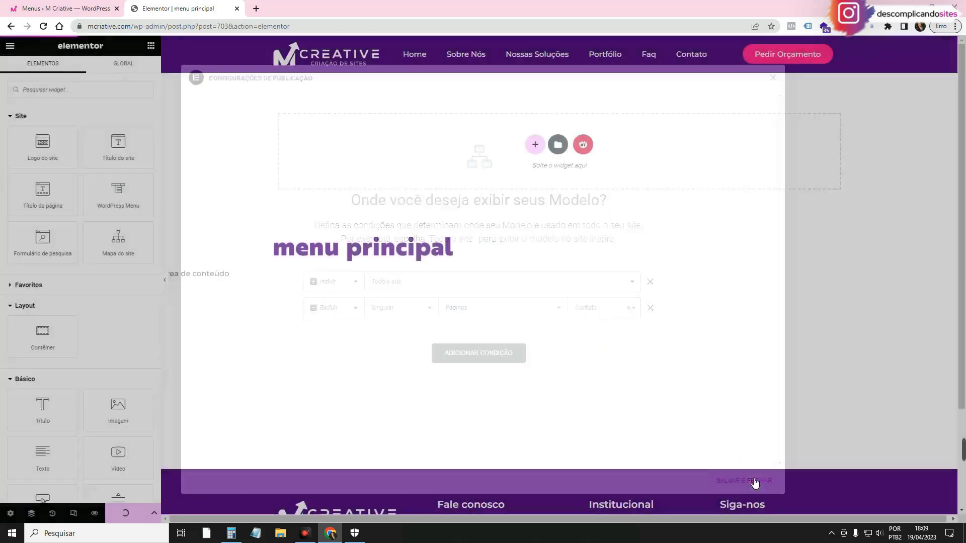
- Open the live site in a new tab and check the header on the home page and on the Contato page
left_click(121, 8)
left_click(37, 59)
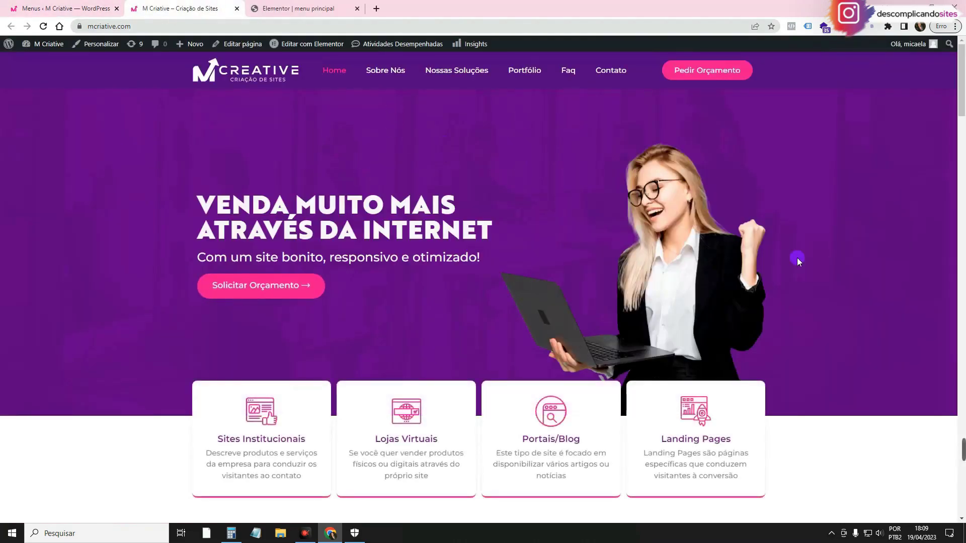
scroll(719, 216, "down", 10)
scroll(714, 222, "up", 9)
scroll(714, 222, "up", 3)
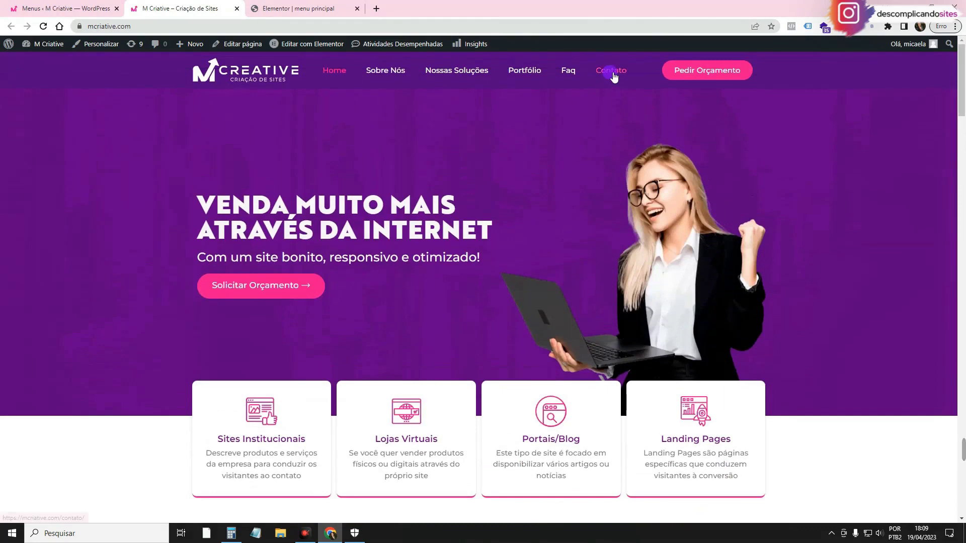
left_click(610, 70)
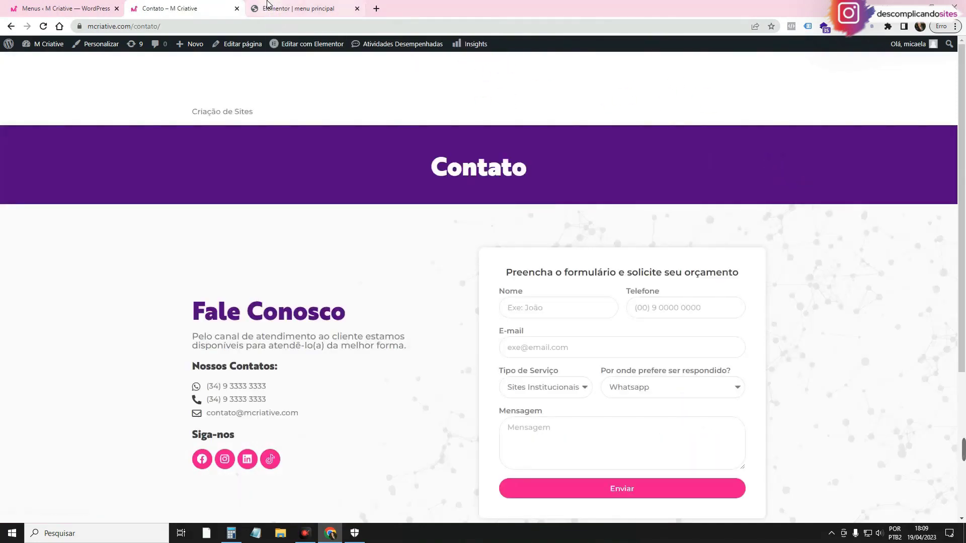
- Delete the Contato page exclusion from the header template's display conditions, save, and reload the Contato page
left_click(291, 9)
left_click(155, 511)
left_click(75, 466)
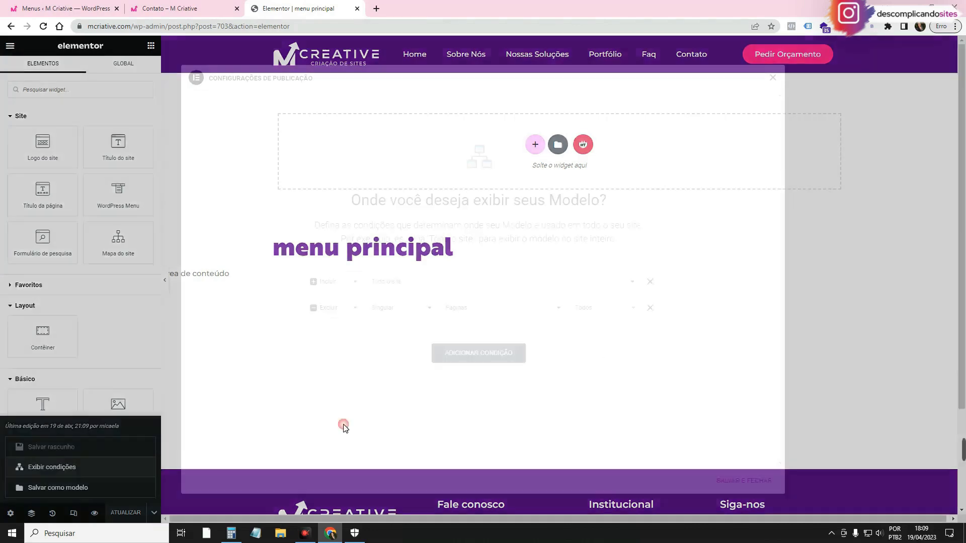
left_click(650, 308)
left_click(767, 482)
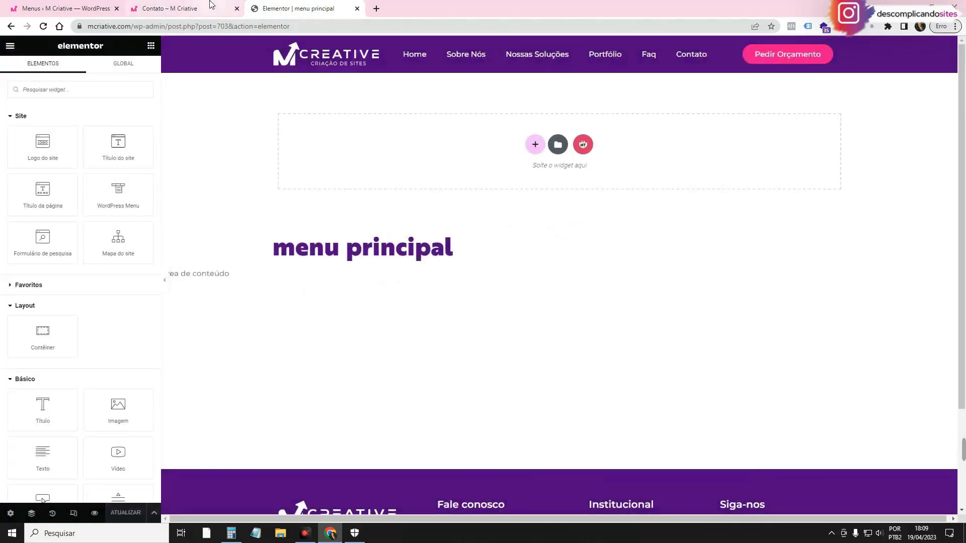
left_click(166, 9)
left_click(44, 26)
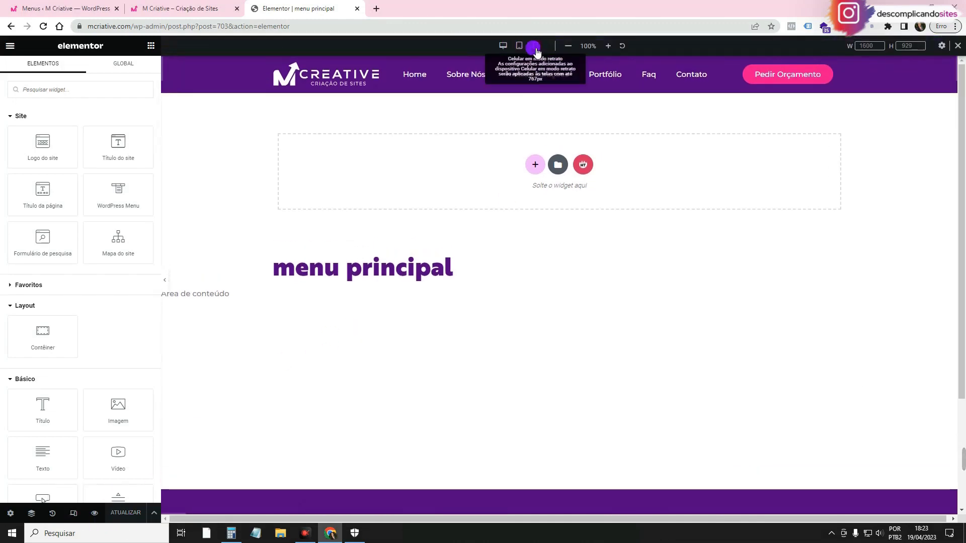
- Preview the menu principal header template in Elementor's mobile, tablet and desktop responsive modes, finishing in Tablet Portrait
left_click(535, 48)
left_click(520, 47)
left_click(507, 49)
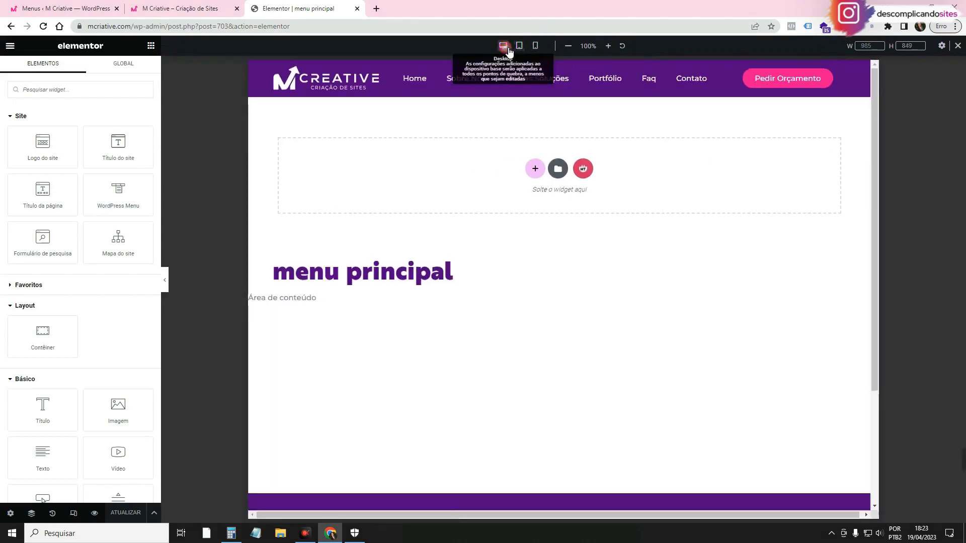
left_click(536, 46)
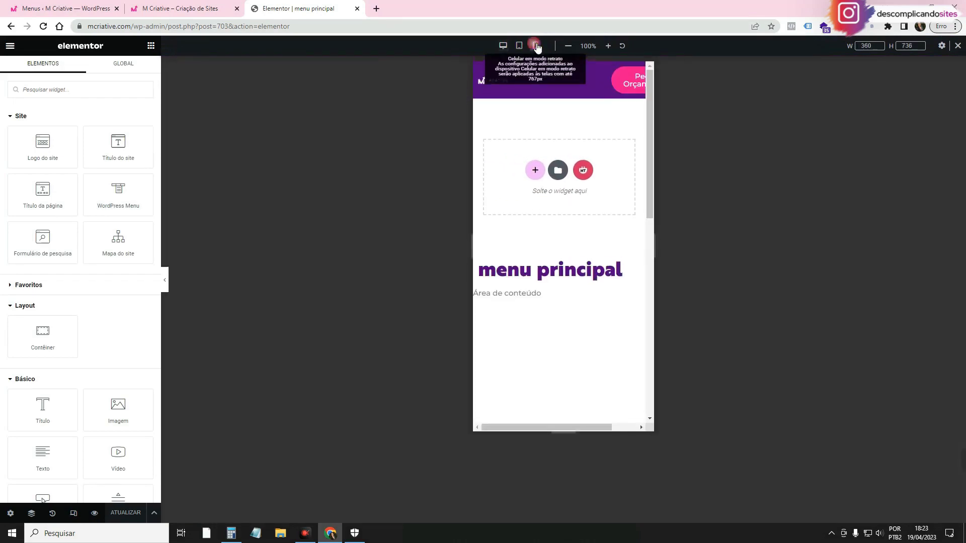
left_click(523, 48)
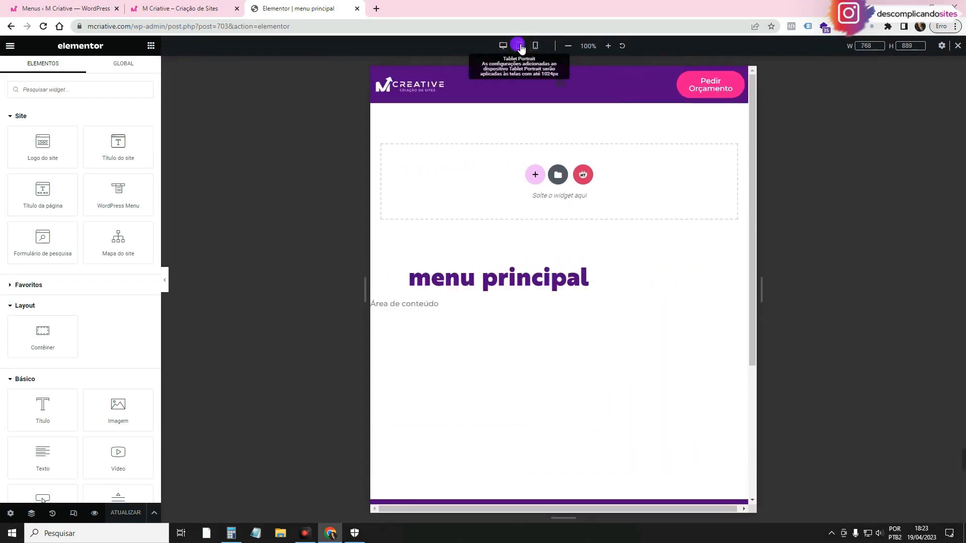
- In the mobile portrait view, set the header logo image's custom width to 70%
left_click(537, 47)
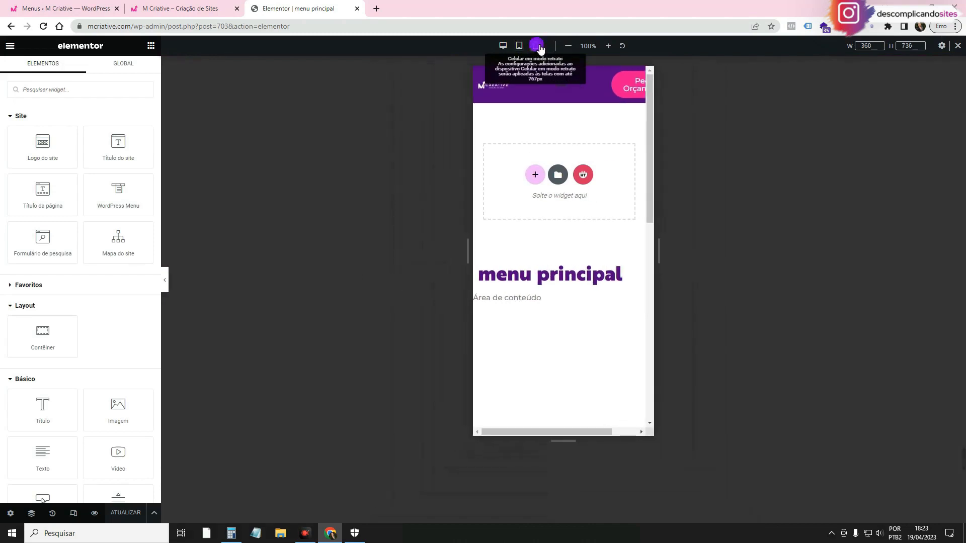
mouse_move(563, 77)
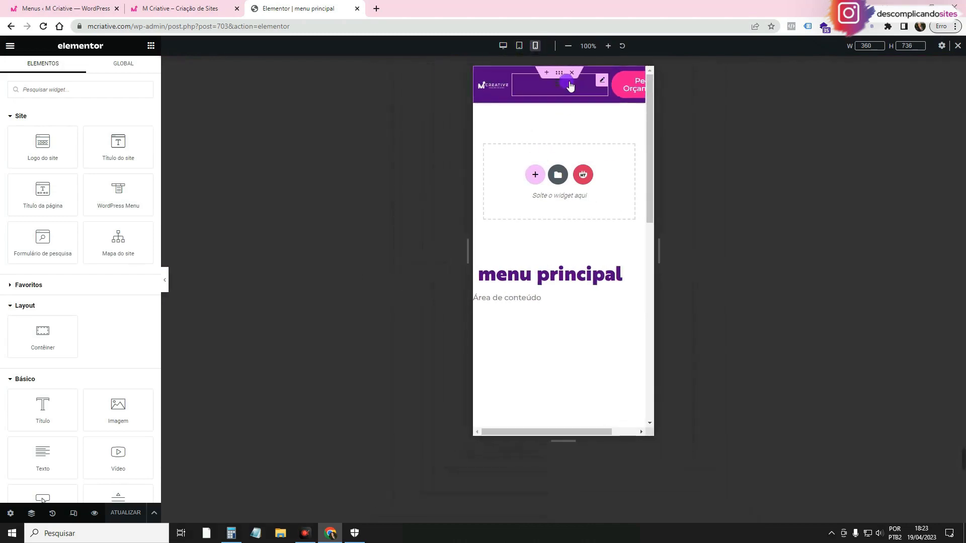
left_click(560, 74)
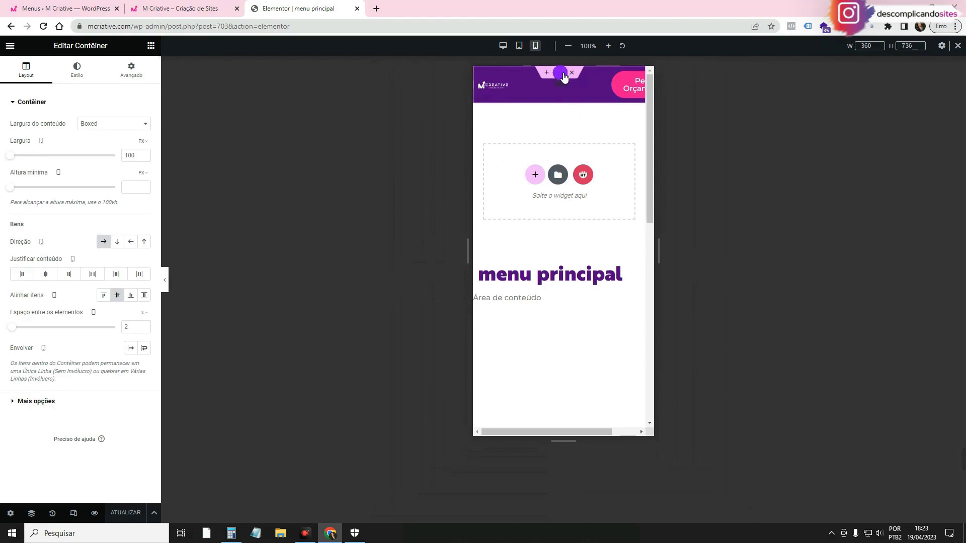
left_click(495, 85)
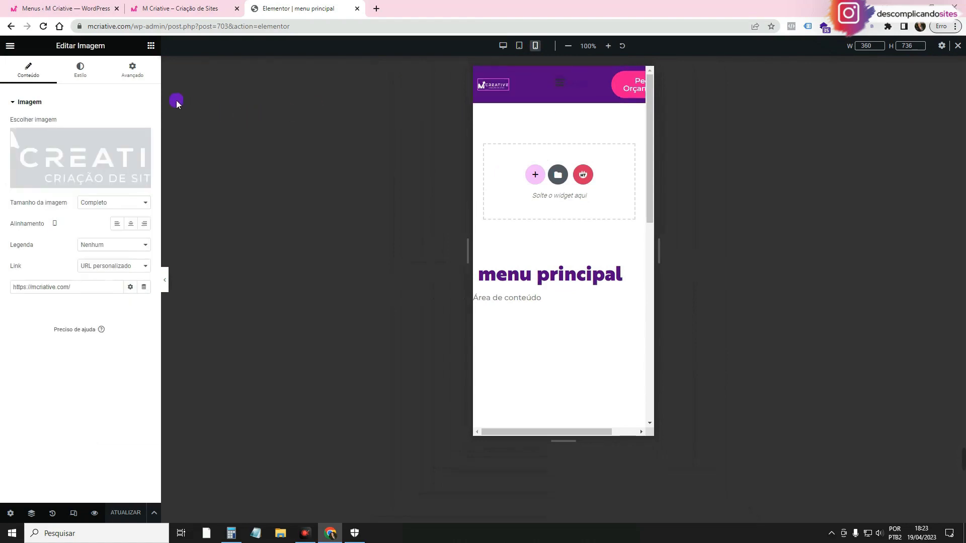
left_click(133, 69)
left_click(125, 201)
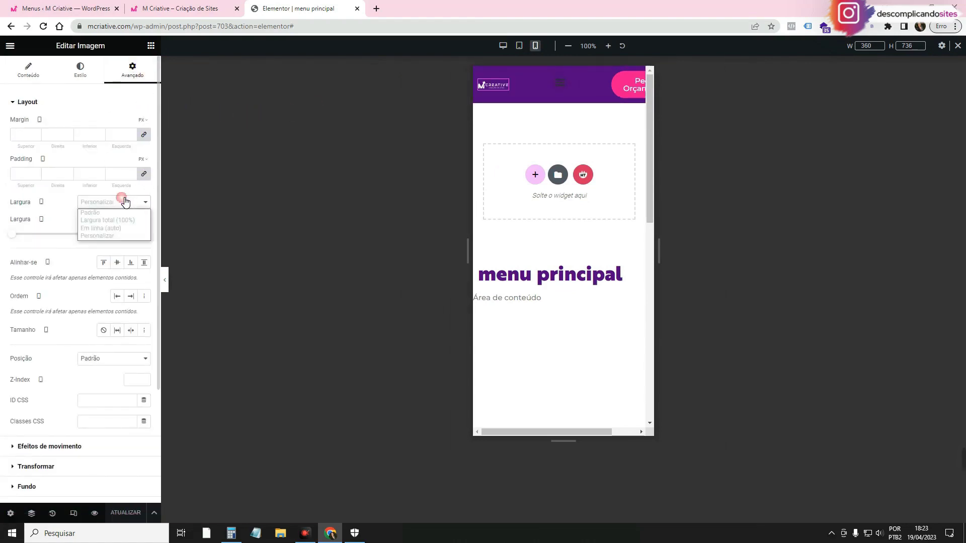
left_click(137, 235)
left_click(129, 235)
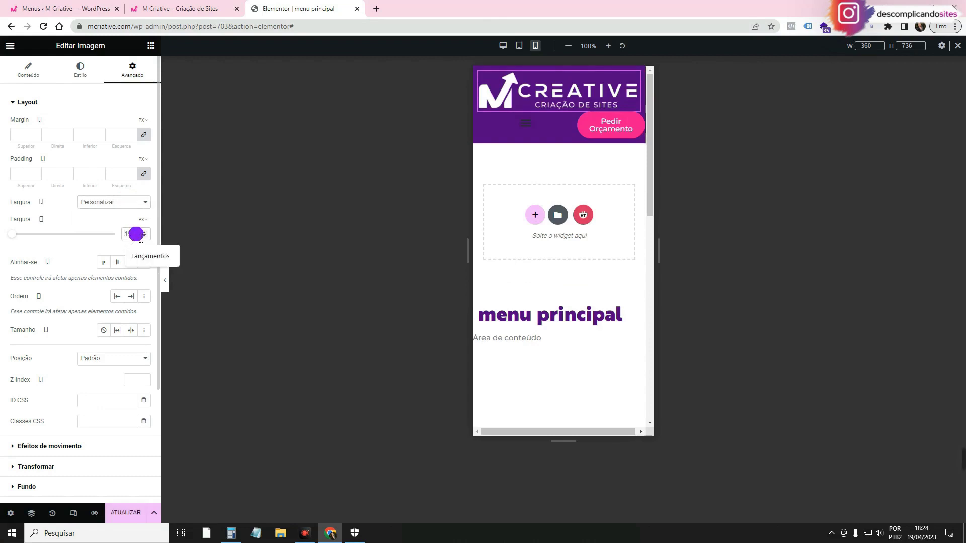
key("Delete")
key("Delete")
type("70")
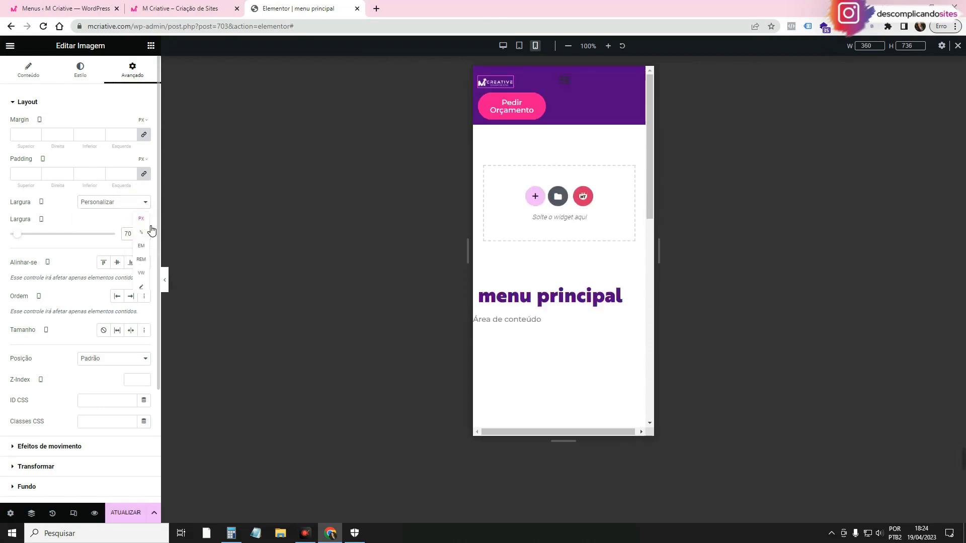
left_click(145, 231)
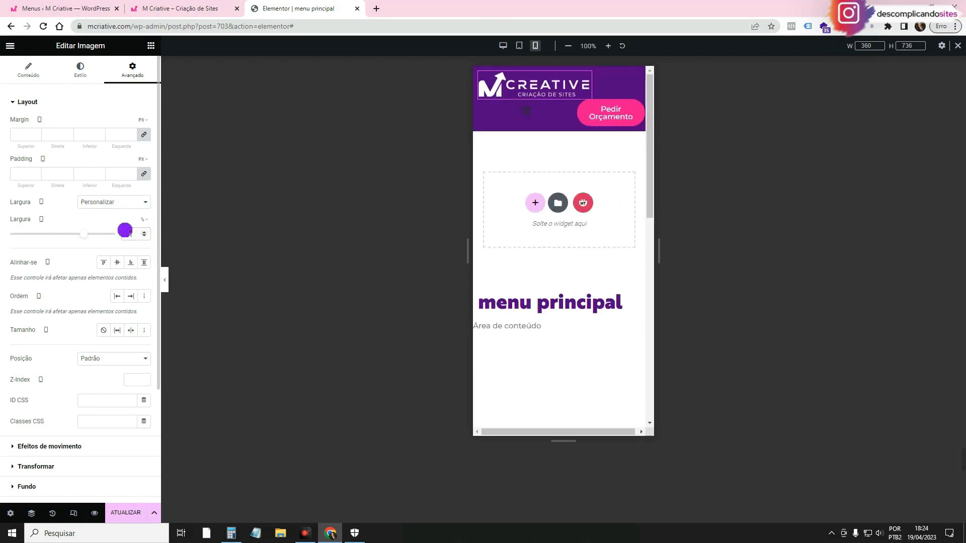
- Set the WordPress Menu widget's custom width to 28% in the mobile view so it sits beside the logo
left_click(573, 108)
left_click(142, 72)
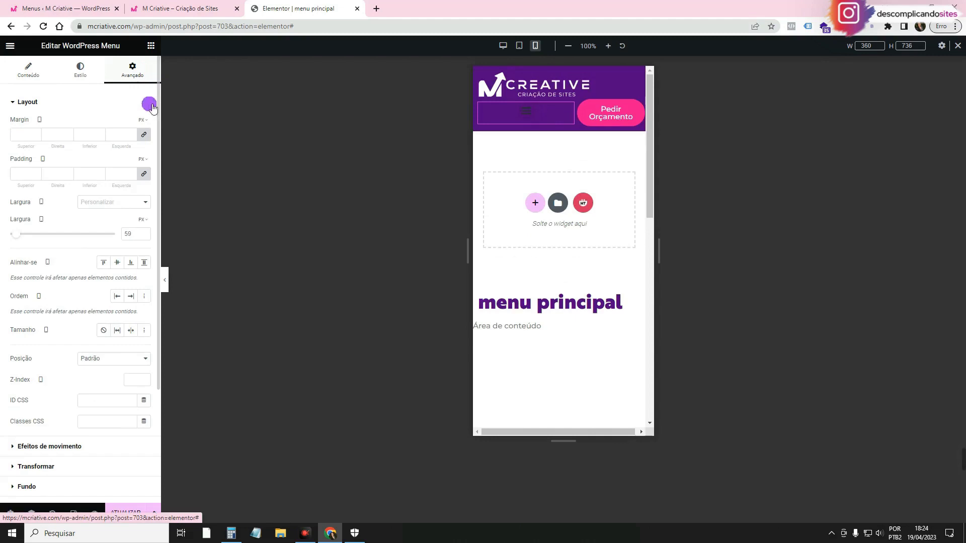
left_click(141, 232)
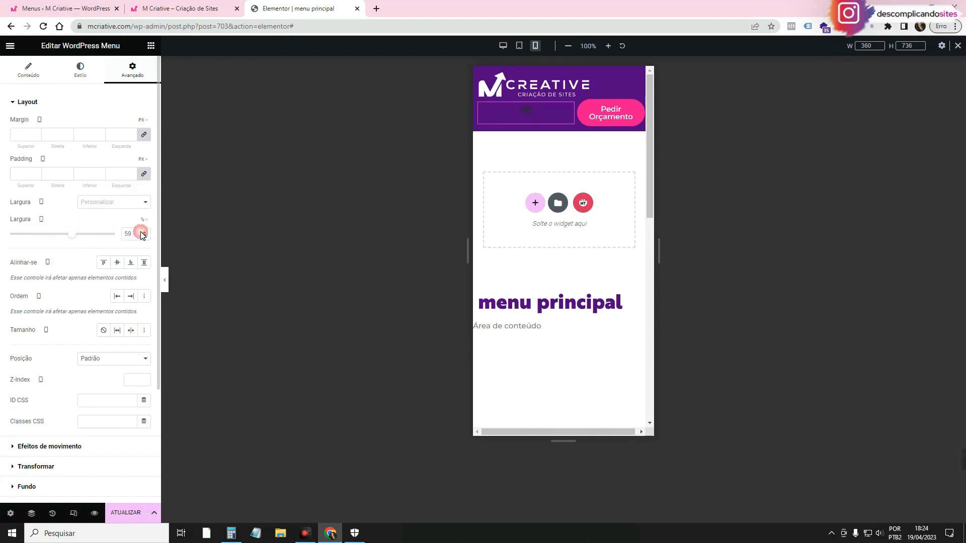
type("1")
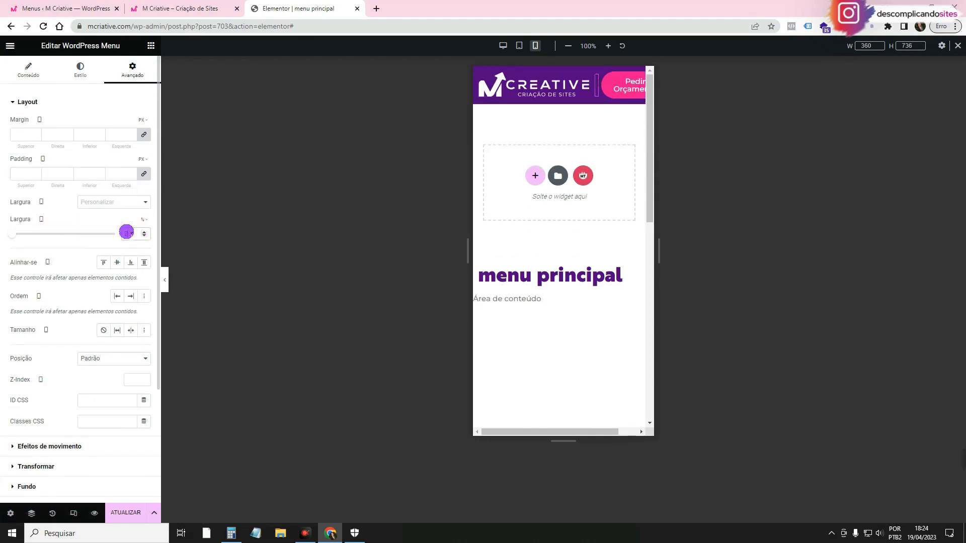
type("5")
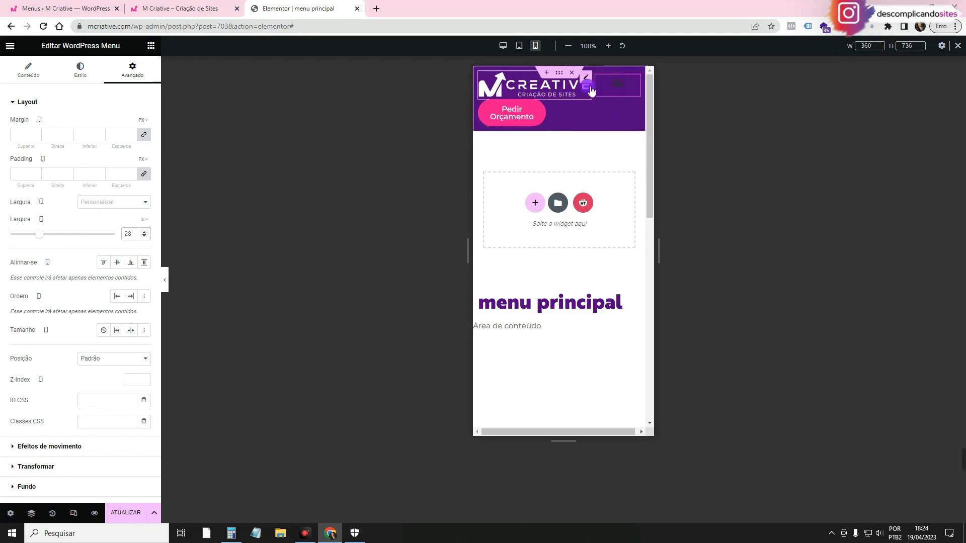
- Make the Pedir Orçamento button full width (Largura total 100%) on mobile and set its alignment to justified
left_click(504, 106)
left_click(132, 71)
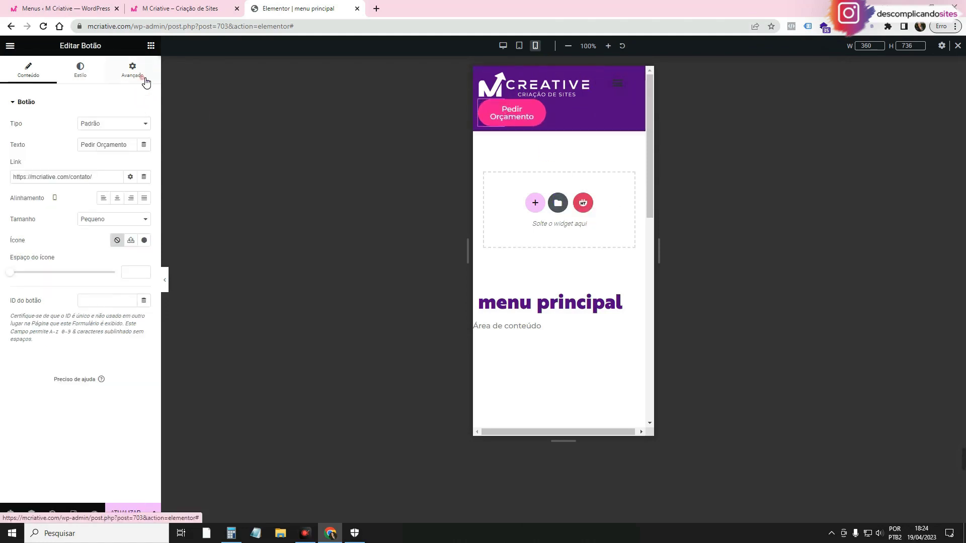
left_click(145, 202)
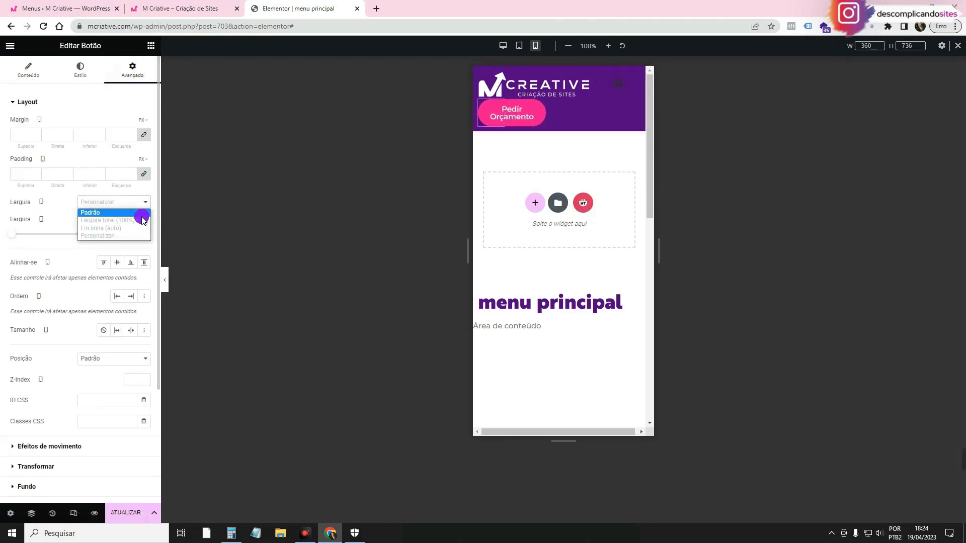
left_click(142, 219)
left_click(31, 70)
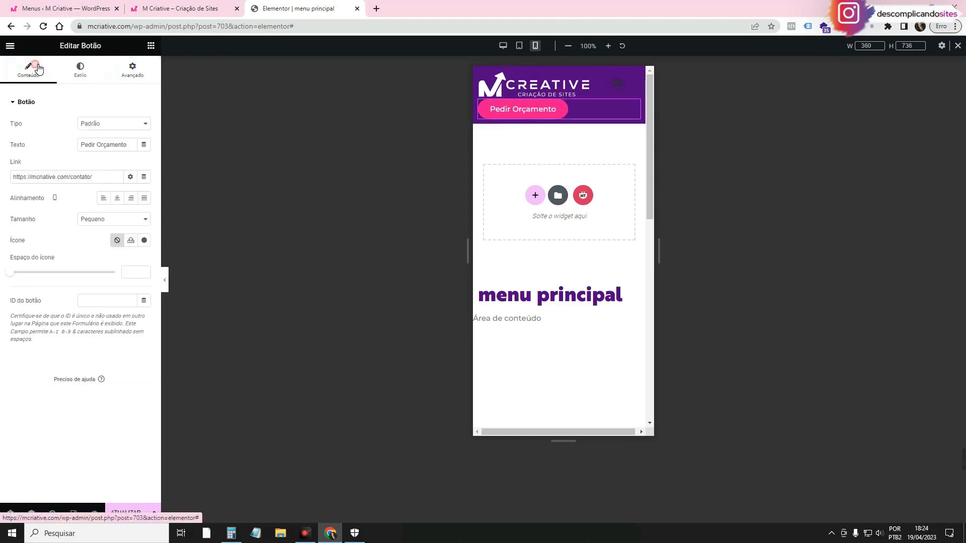
left_click(146, 198)
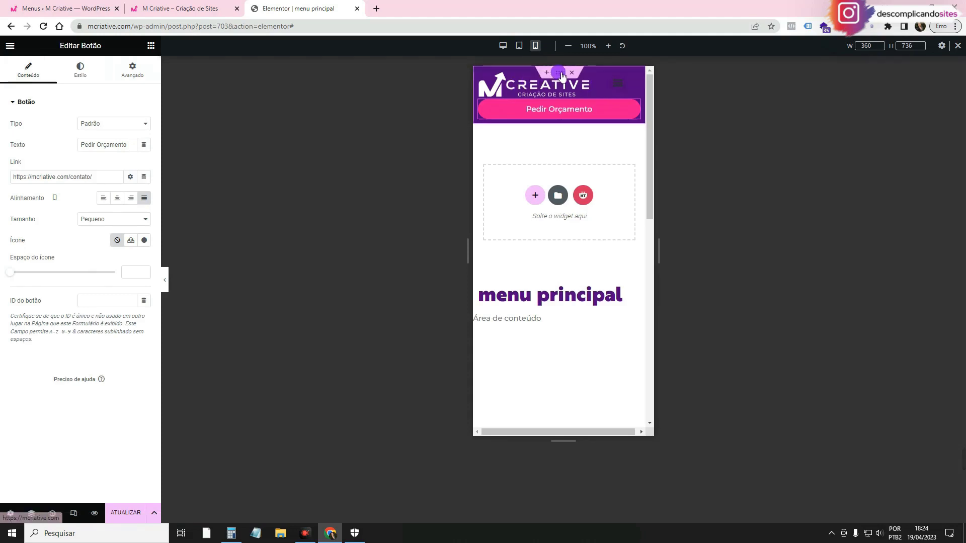
- Set the header container's minimum height to 131 px in the mobile view
left_click(559, 73)
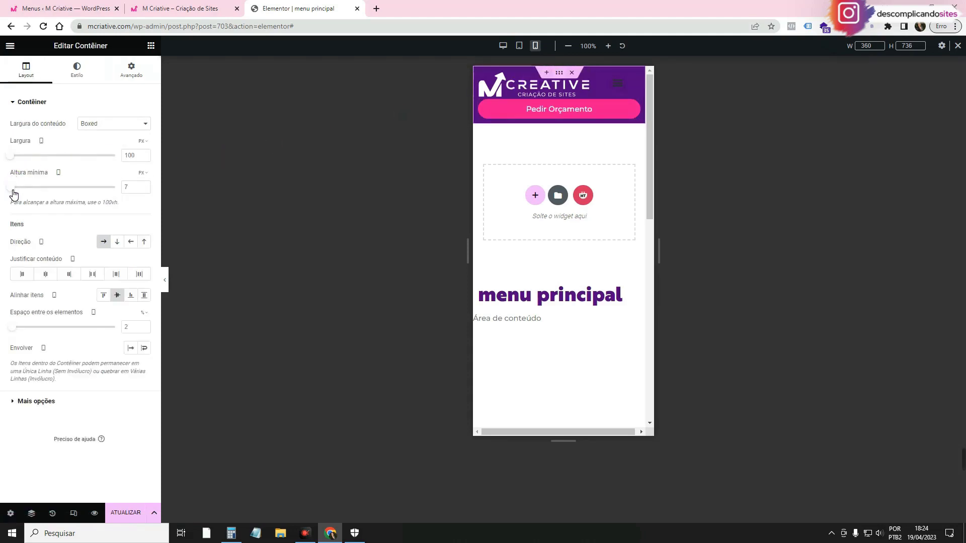
left_click_drag(21, 190, 22, 192)
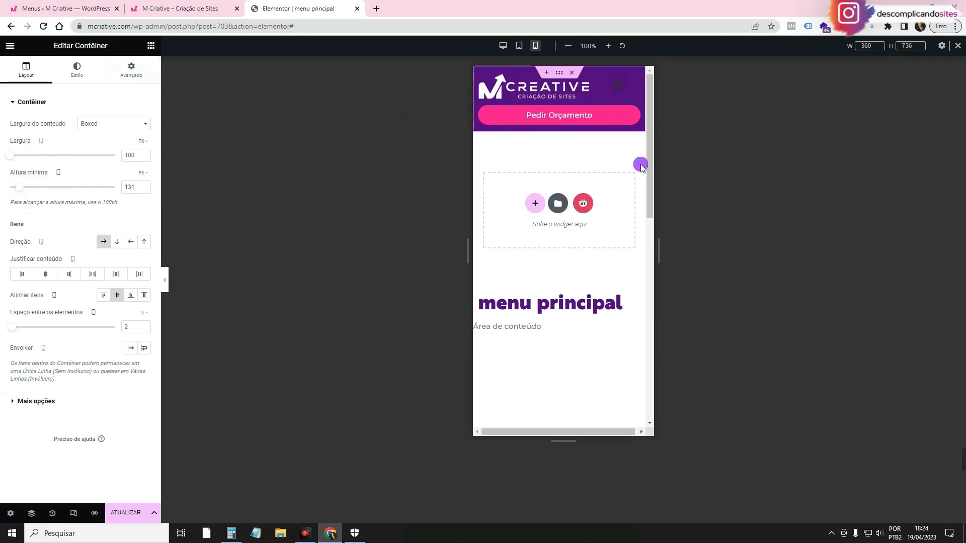
- Enable full width for the mobile menu's dropdown list, and open and close the hamburger menu to test it
left_click(618, 85)
left_click(617, 85)
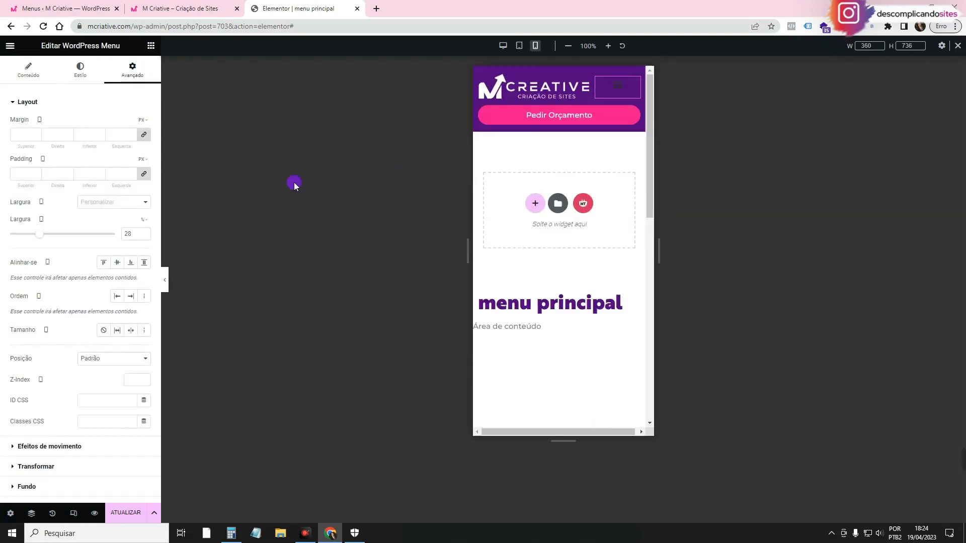
left_click(43, 75)
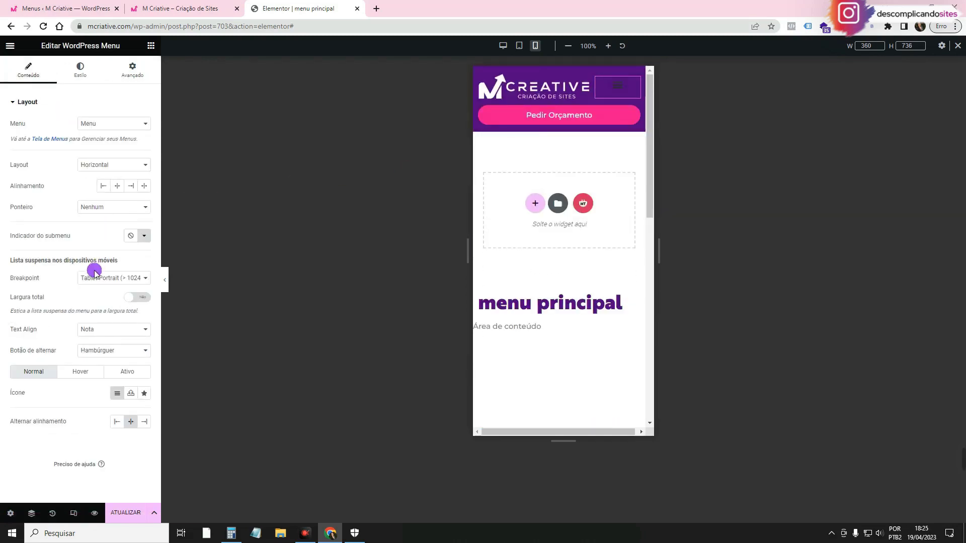
left_click(145, 298)
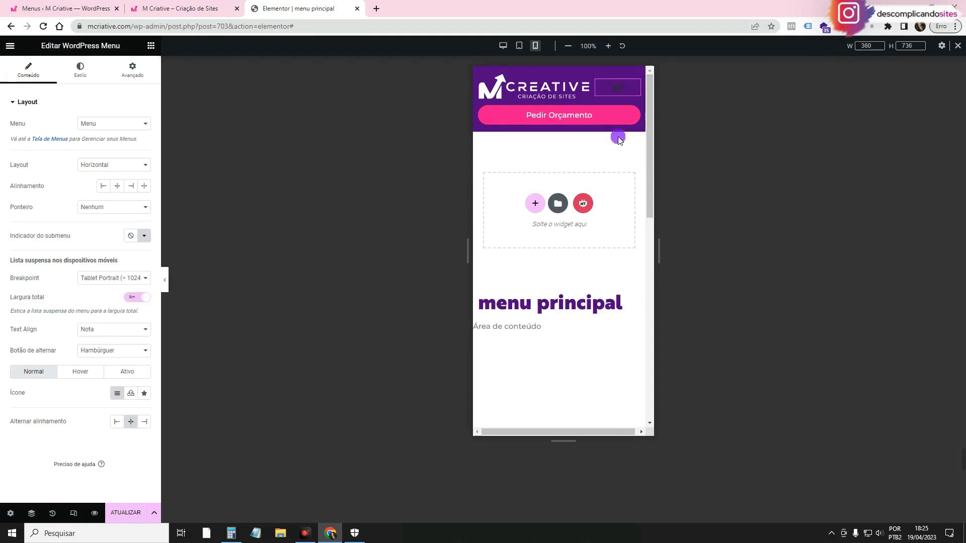
left_click(617, 85)
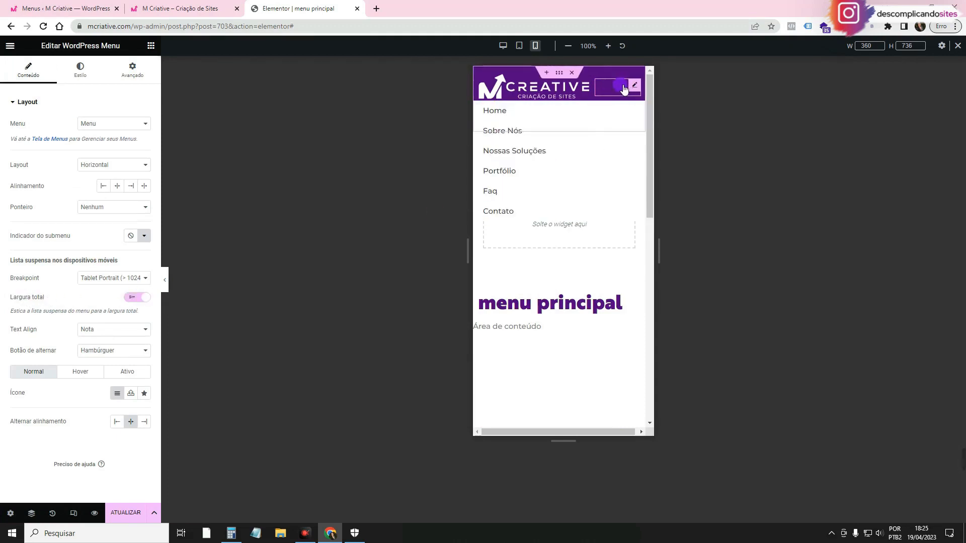
left_click(601, 84)
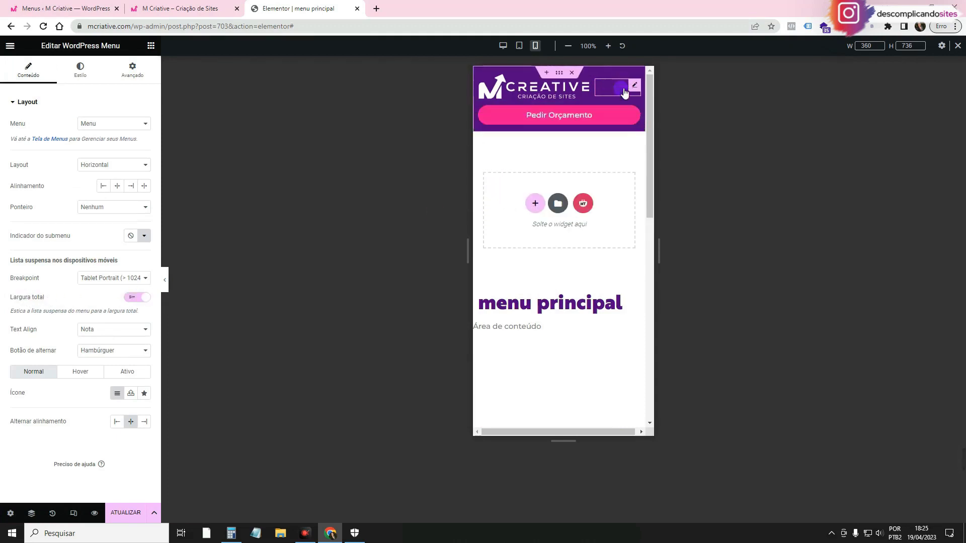
- Style the menu's toggle button with white (#FFFFFF) as its colour and a semi-transparent white background
left_click(99, 76)
left_click(36, 146)
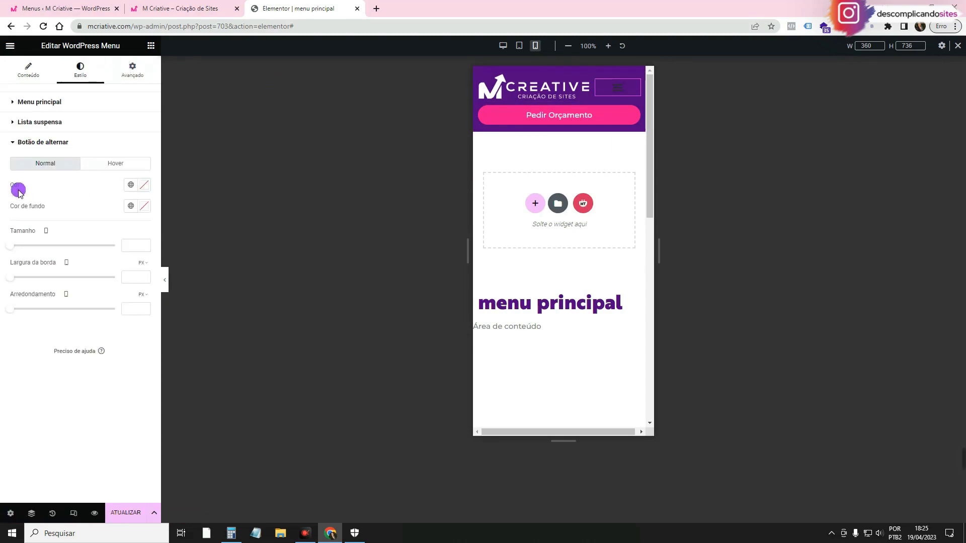
left_click(148, 186)
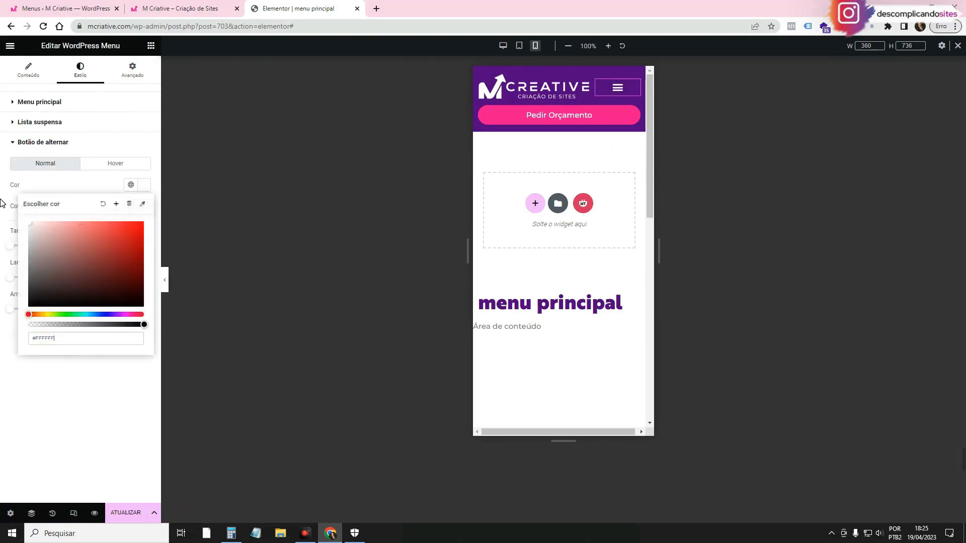
left_click(86, 181)
left_click(156, 210)
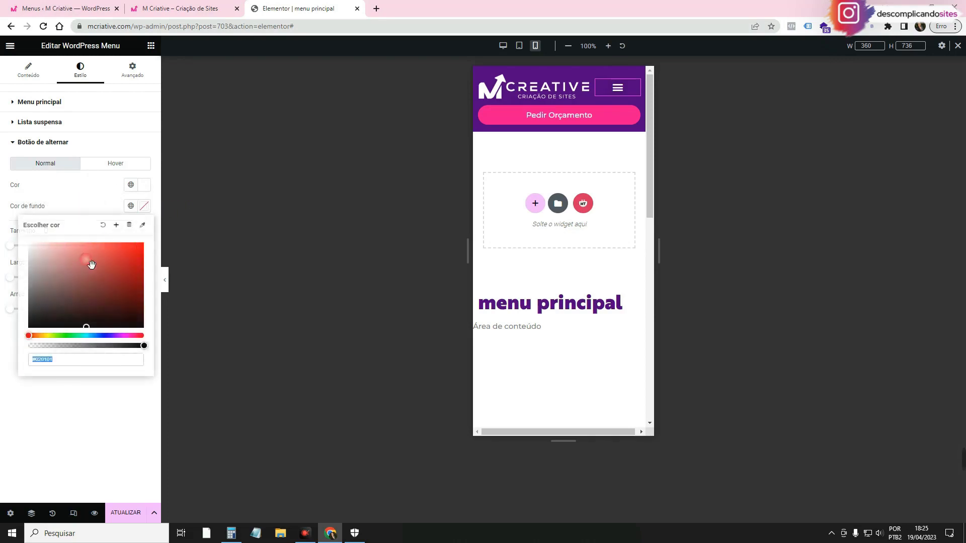
left_click_drag(145, 348, 79, 348)
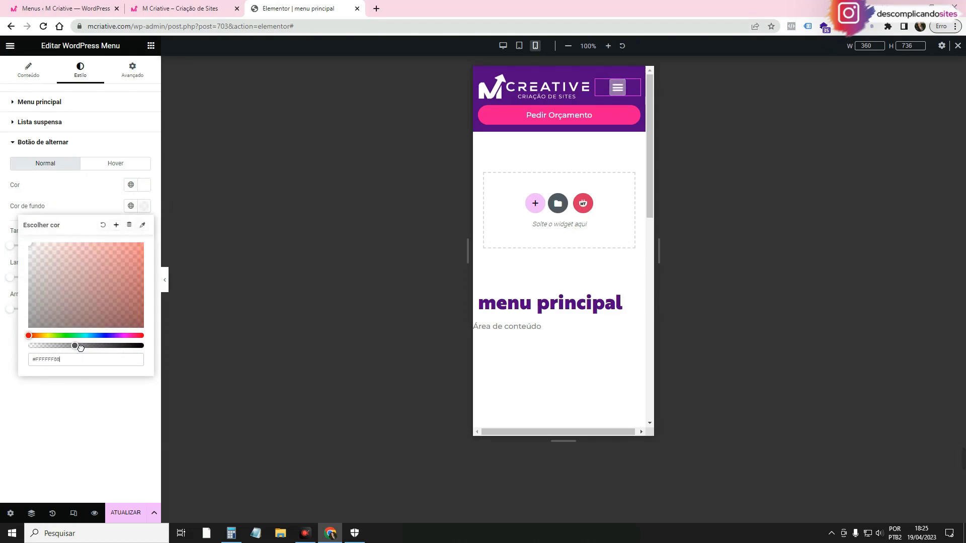
left_click(485, 217)
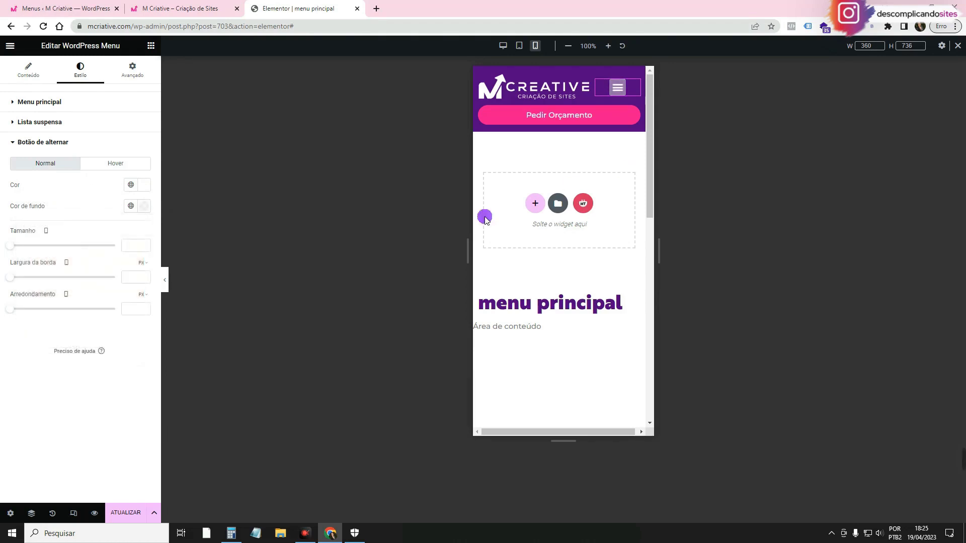
- Preview the mobile header without the editing panel and test opening and closing its hamburger menu
left_click(166, 281)
left_click(530, 223)
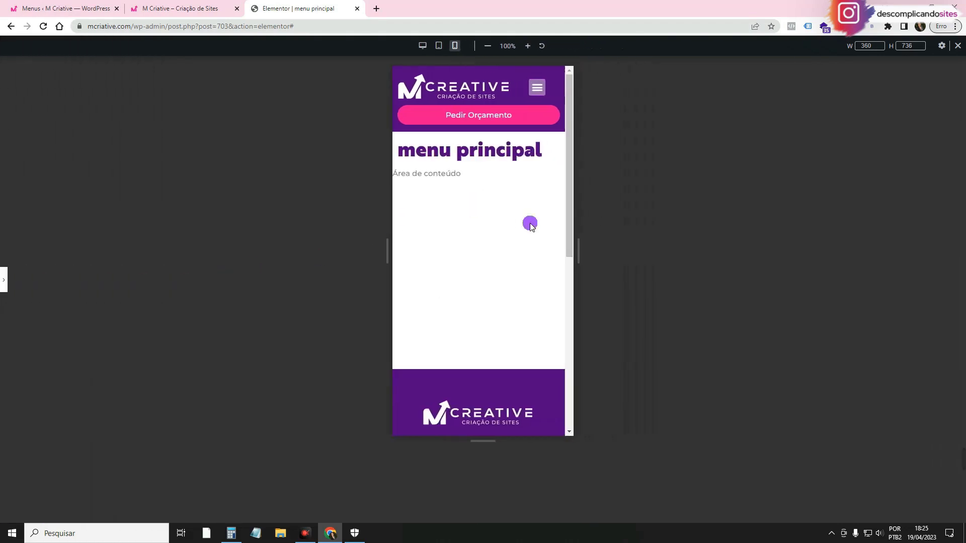
left_click(536, 89)
left_click(536, 89)
left_click(537, 89)
left_click(431, 206)
left_click(436, 160)
- Restore the editing panel, expand the mobile menu and examine the Lista suspensa style options, then collapse both
left_click(10, 274)
left_click(617, 87)
left_click(525, 126)
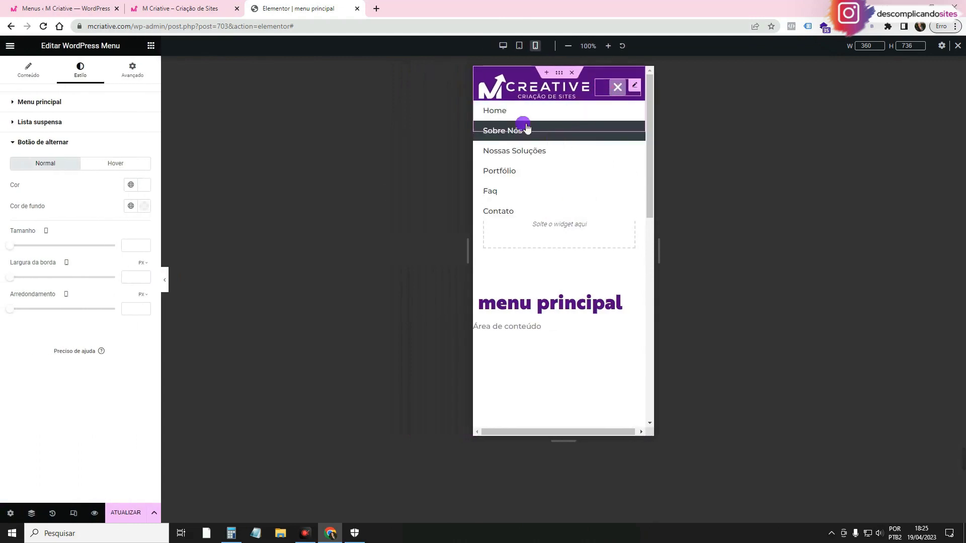
left_click(36, 141)
left_click(39, 125)
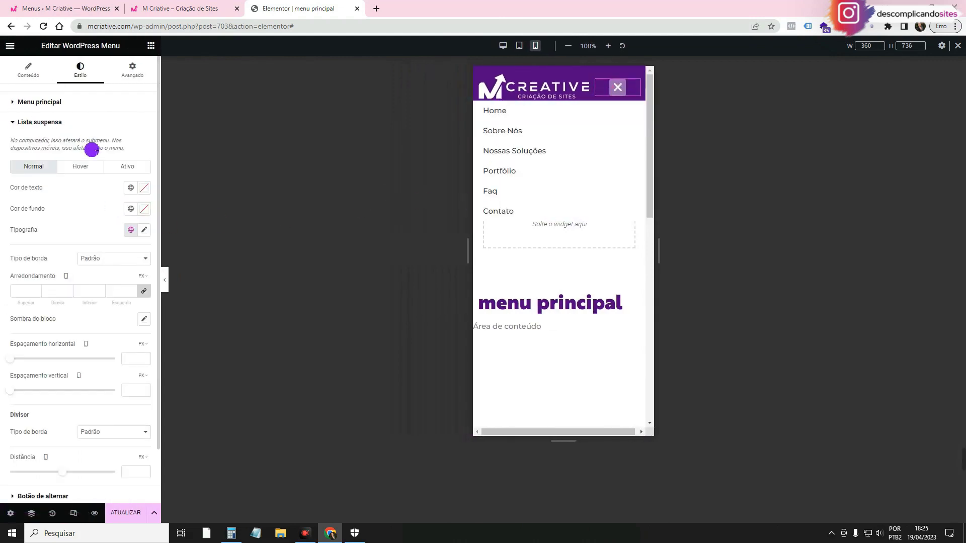
left_click(36, 125)
left_click(617, 87)
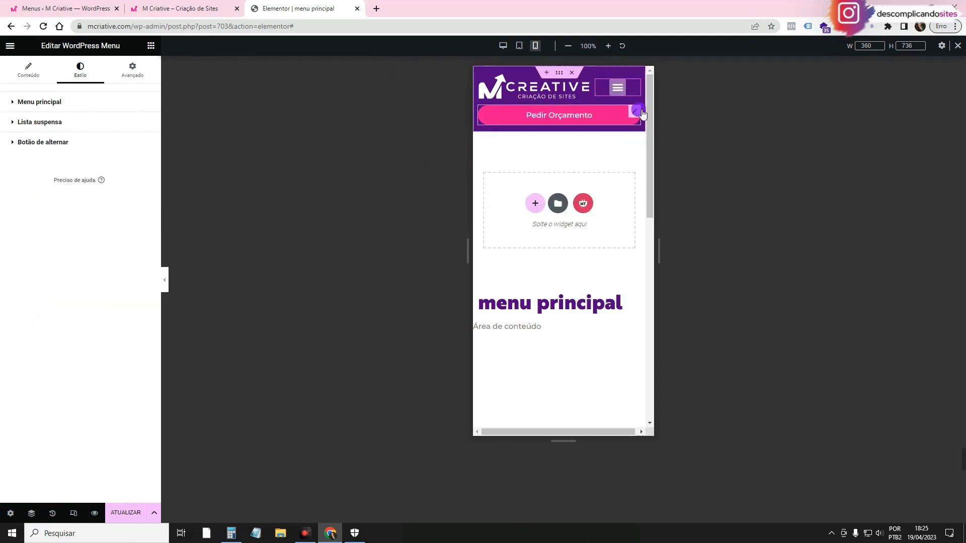
- Hide the Pedir Orçamento button on tablet portrait and mobile portrait, and preview the header without the editing panel
left_click(638, 111)
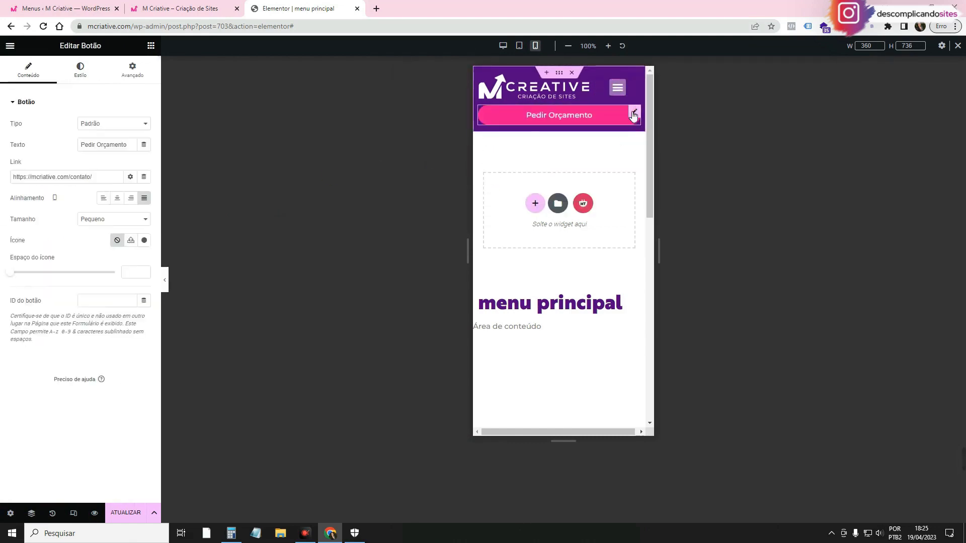
left_click(142, 73)
left_click(65, 394)
left_click(139, 294)
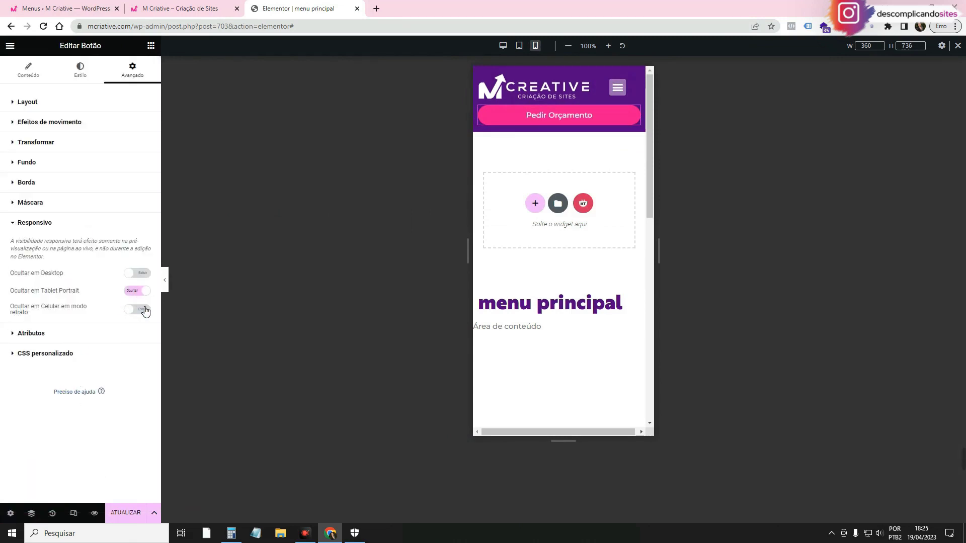
left_click(144, 312)
left_click(164, 279)
left_click(489, 128)
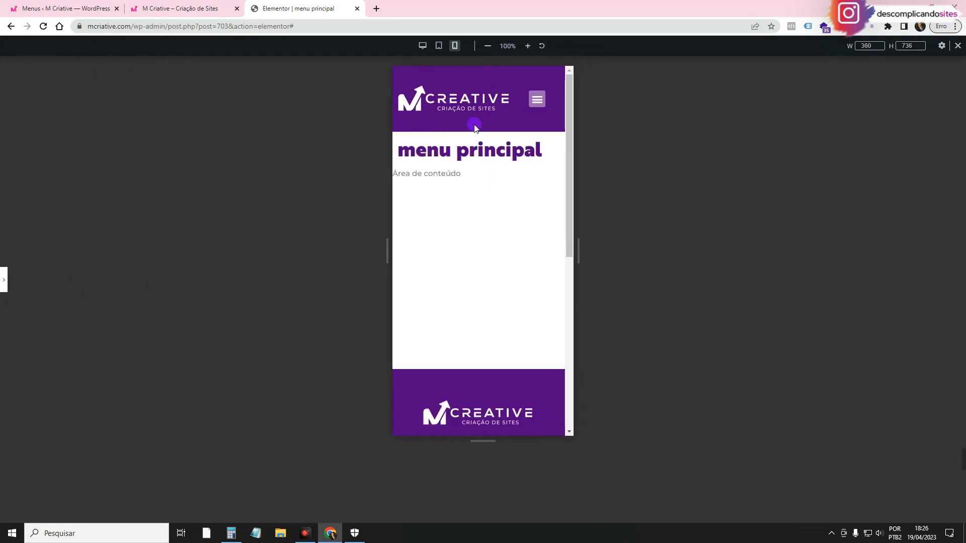
- Set the header container's minimum height to 0 px on mobile and preview the header without the editing panel
left_click(4, 283)
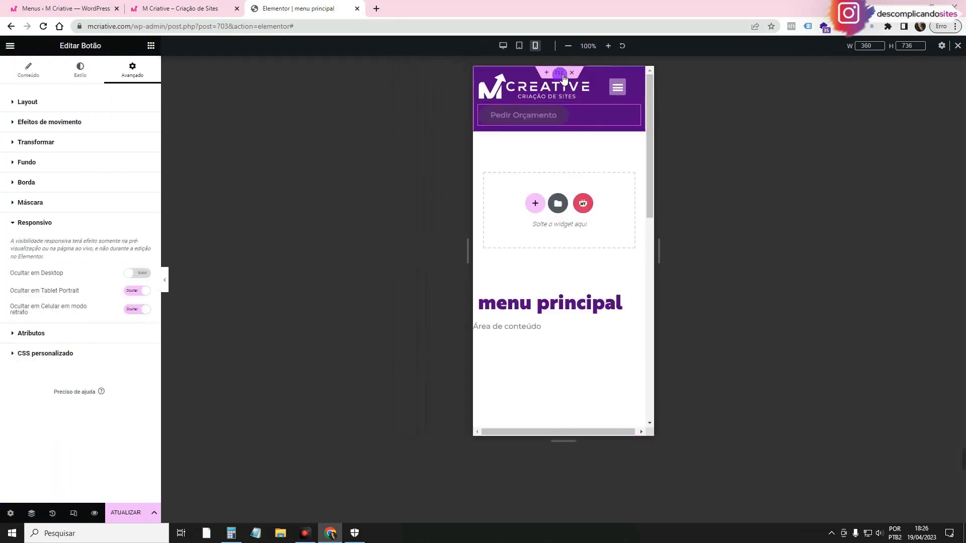
left_click(20, 182)
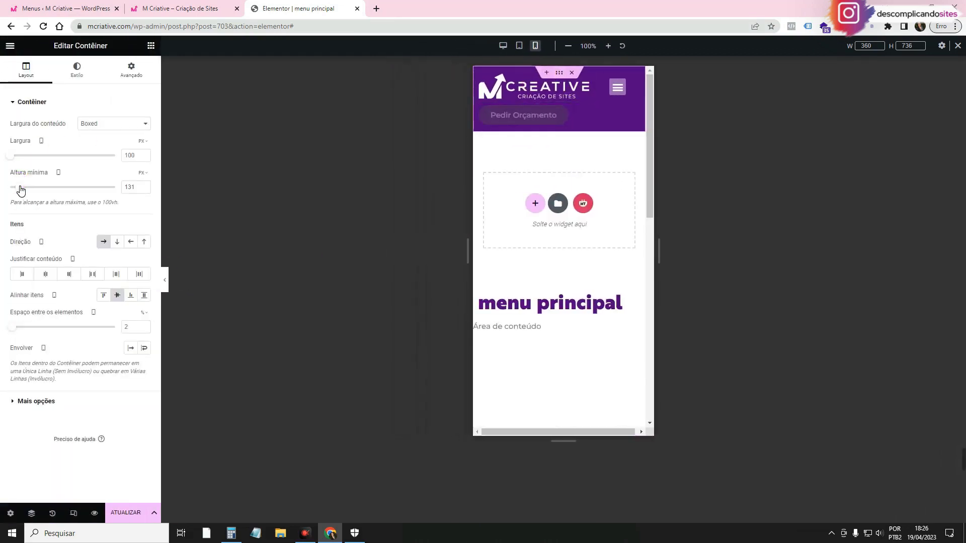
left_click_drag(20, 189, 8, 188)
left_click(165, 281)
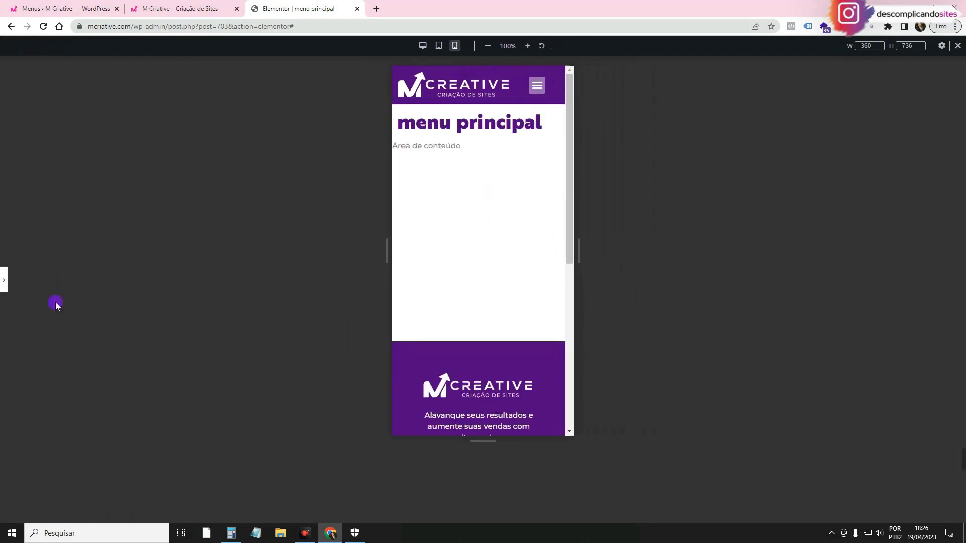
left_click(4, 285)
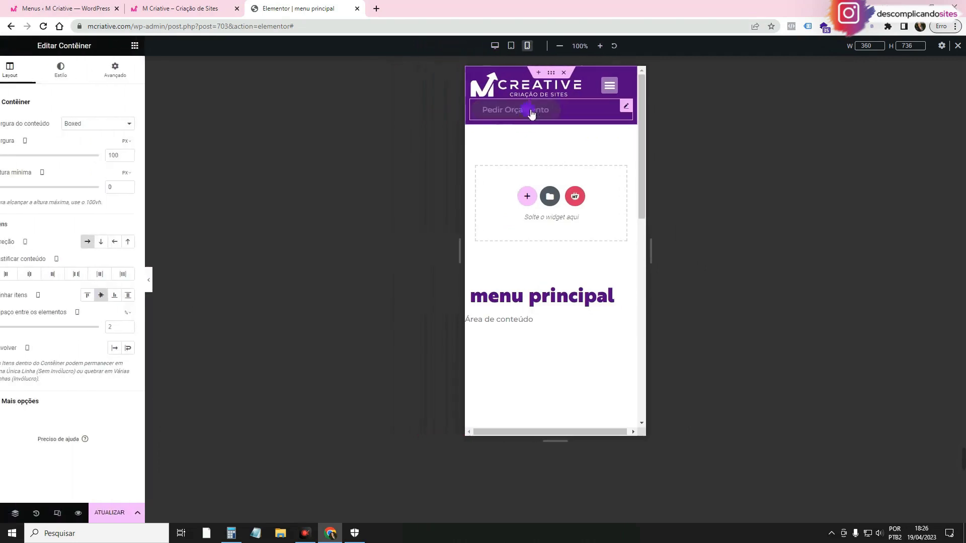
- Switch the editor to desktop view and examine how the header behaves while scrolling the live M Criative homepage
left_click(503, 46)
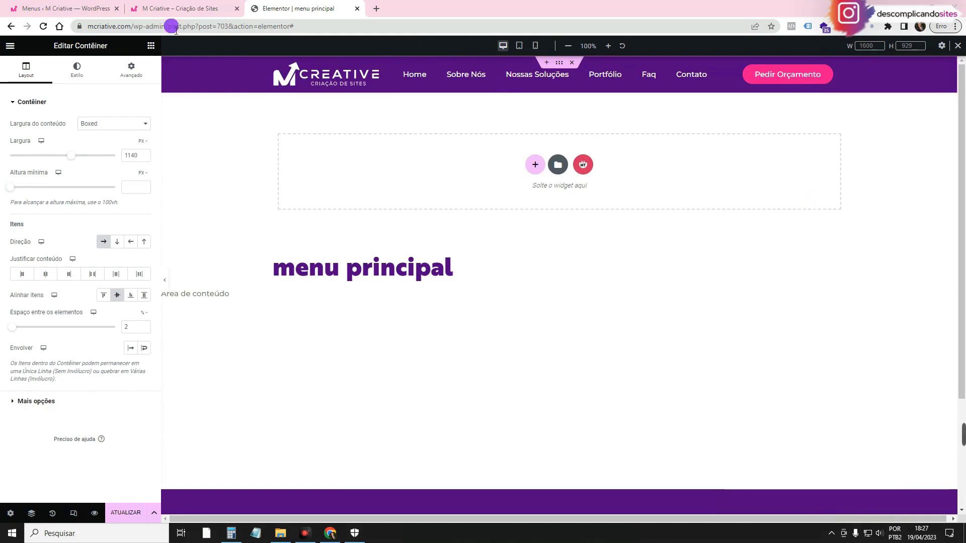
left_click(186, 5)
scroll(65, 201, "down", 8)
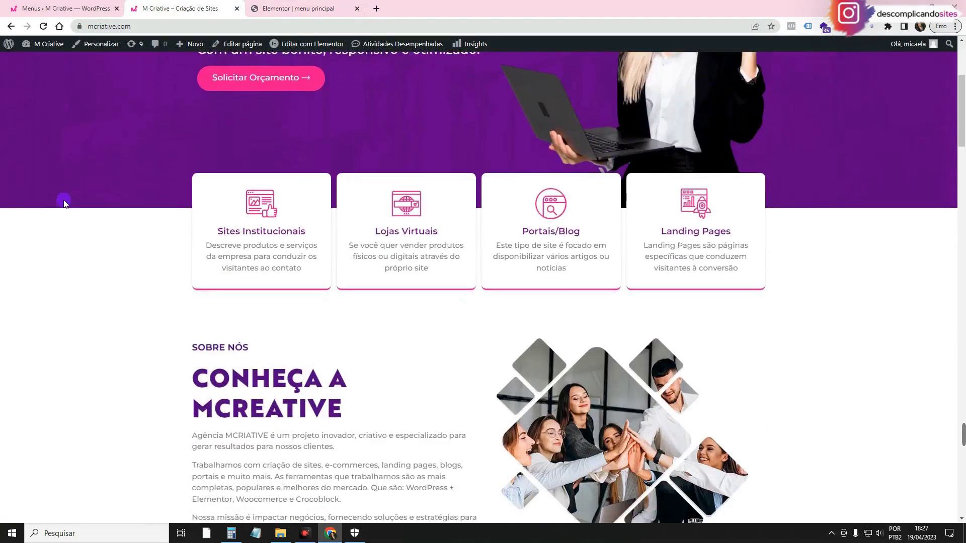
scroll(87, 231, "up", 5)
scroll(86, 232, "up", 3)
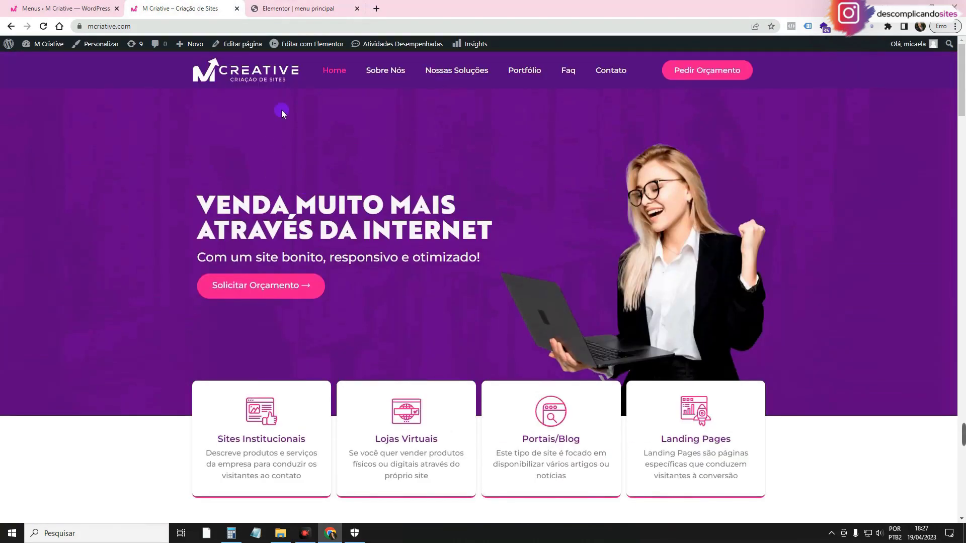
- Make the header container in the menu principal template sticky with Fixo set to Superior, and update the template
left_click(284, 9)
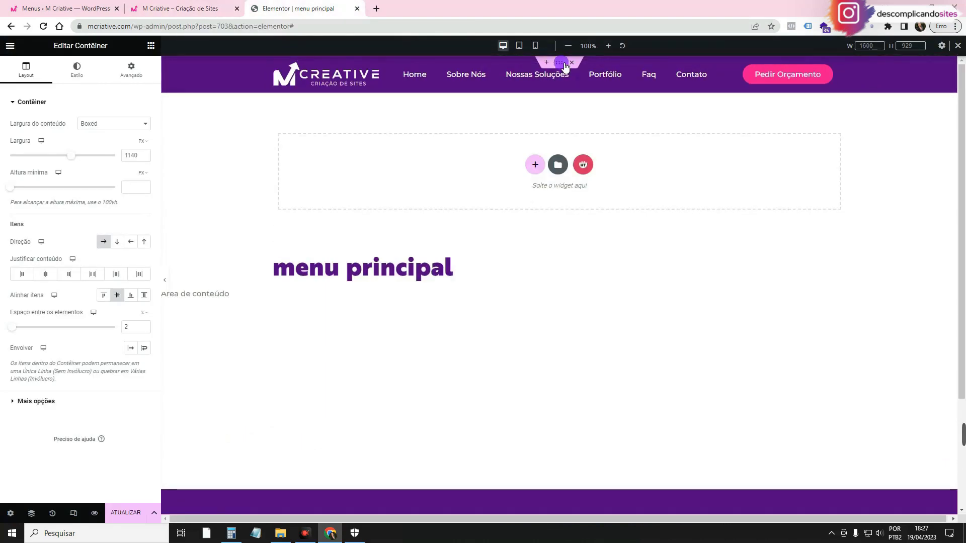
left_click(131, 73)
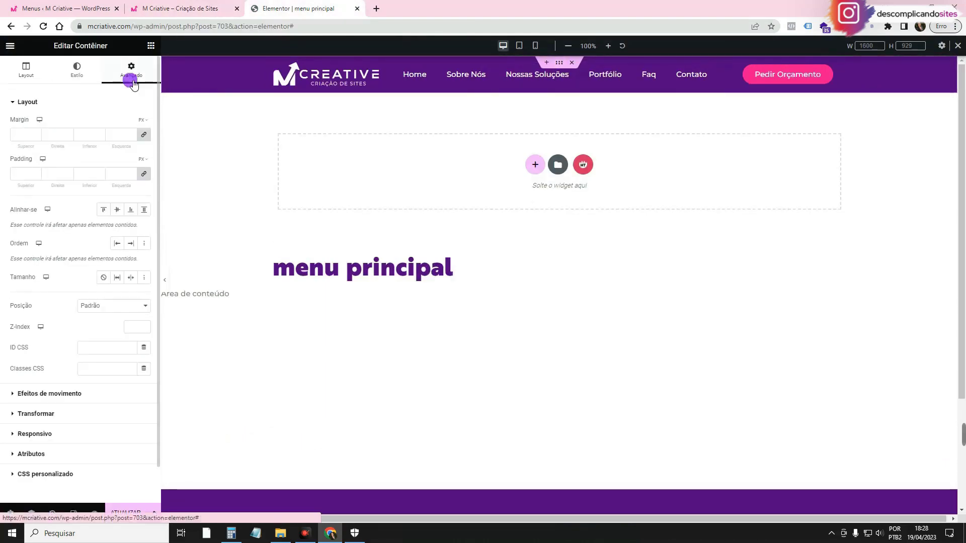
left_click(60, 394)
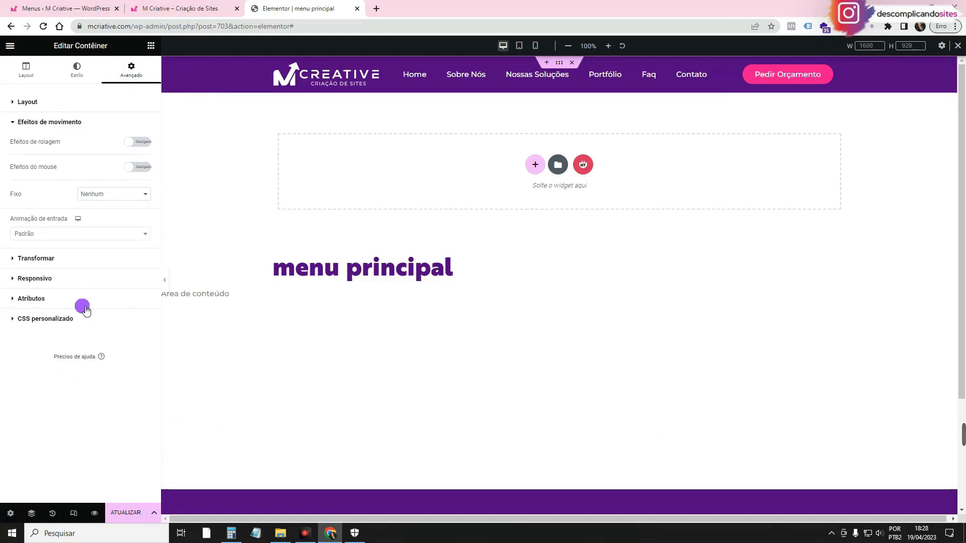
left_click(103, 194)
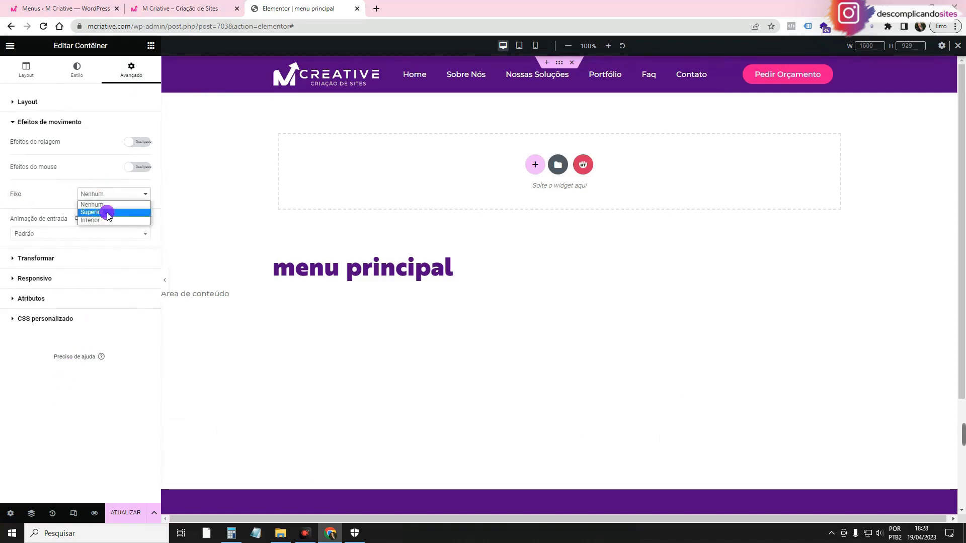
left_click(103, 209)
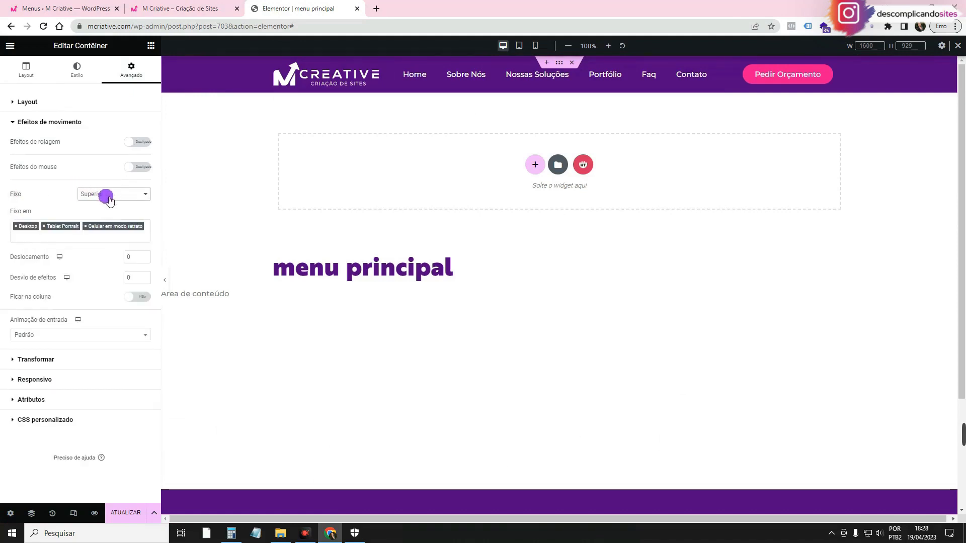
left_click(126, 512)
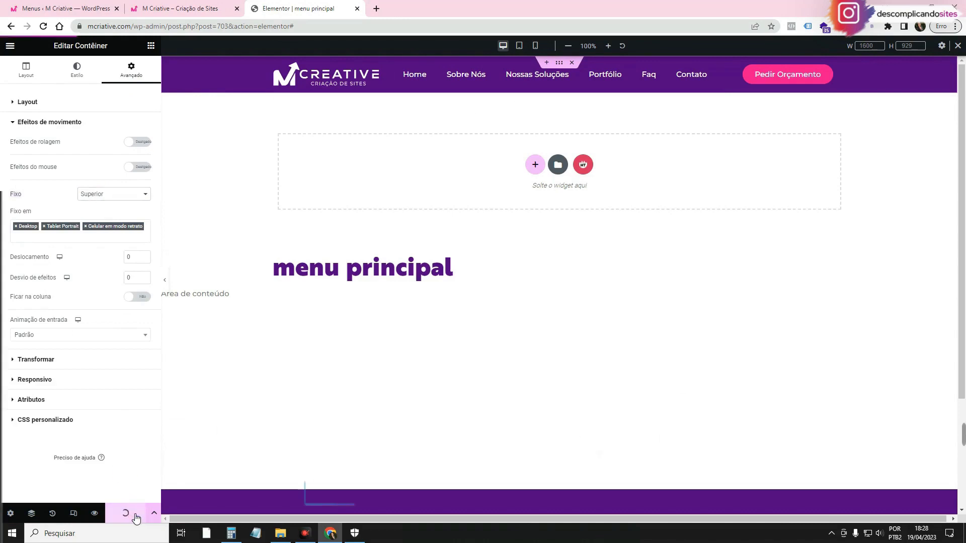
- Reload the live M Criative homepage, check the sticky header while scrolling, and test the logo's home link
left_click(170, 5)
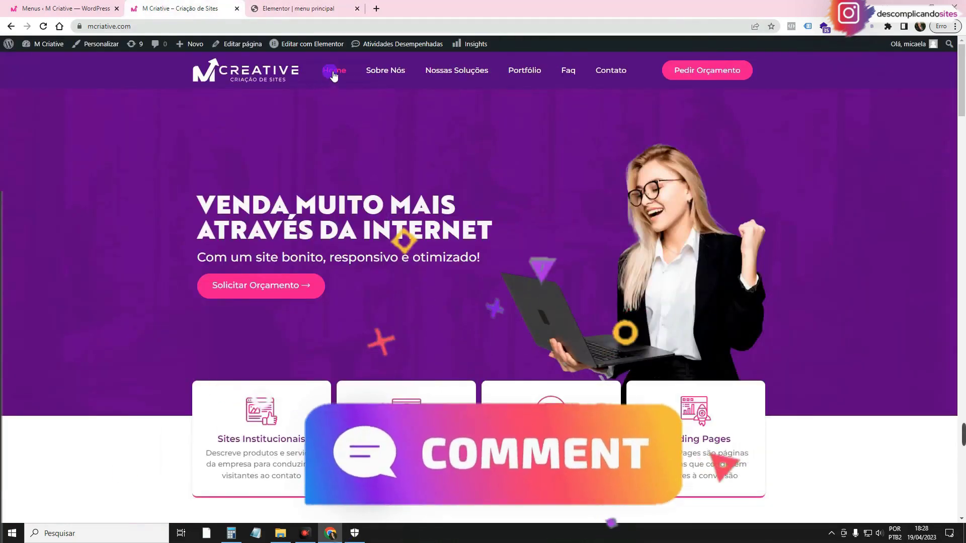
key("F5")
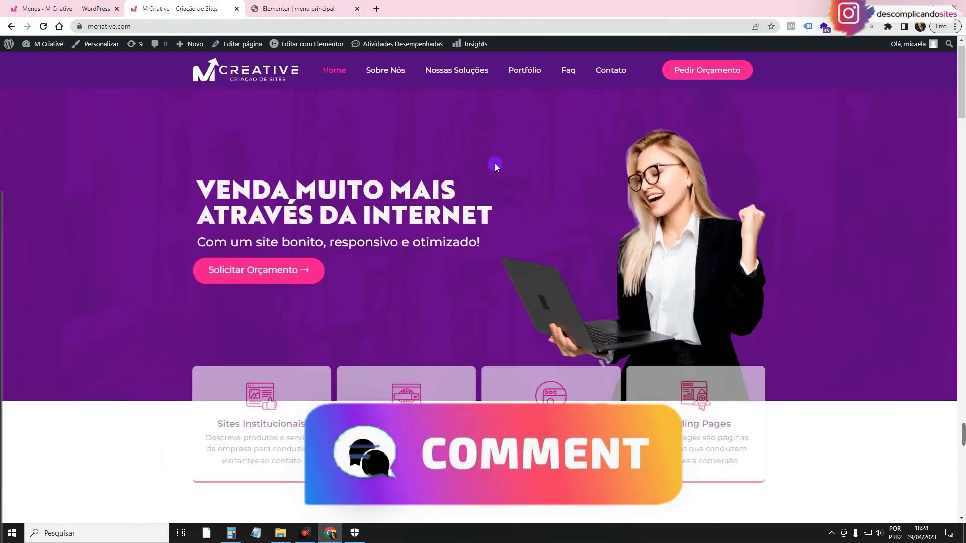
scroll(494, 164, "down", 10)
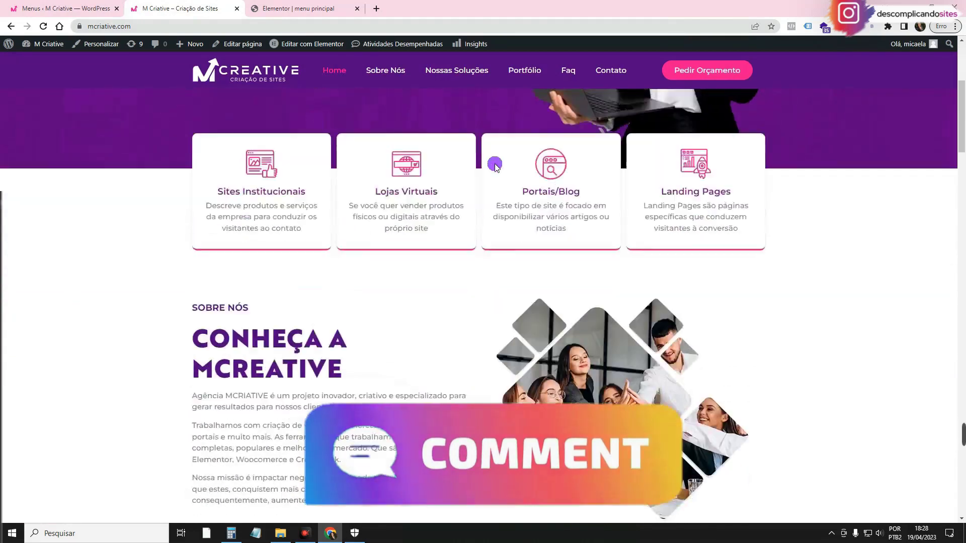
scroll(210, 143, "down", 3)
scroll(369, 147, "up", 15)
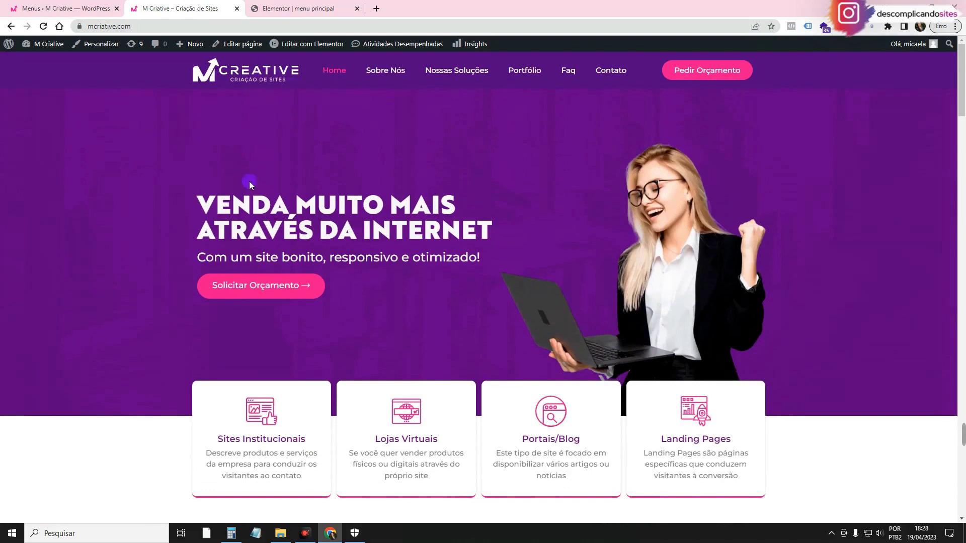
left_click(259, 70)
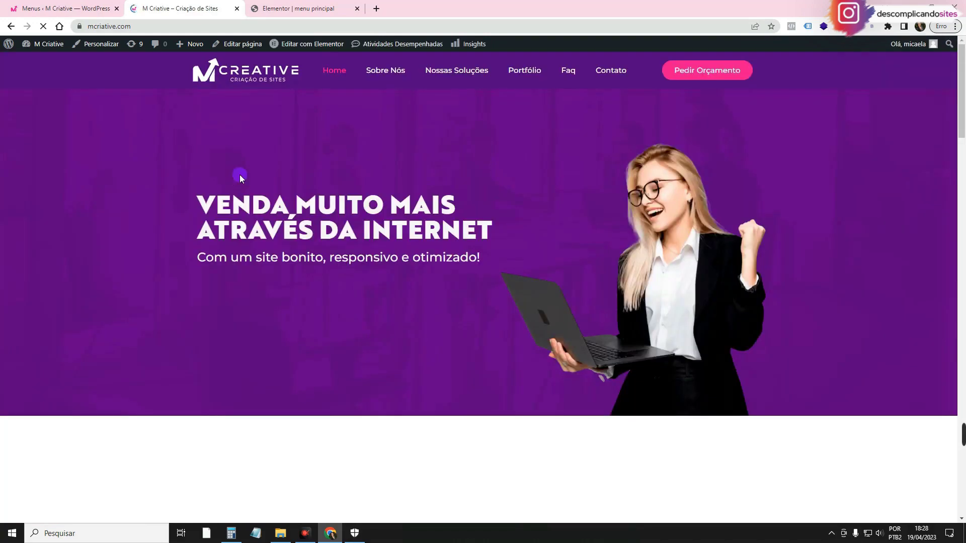
scroll(240, 174, "down", 5)
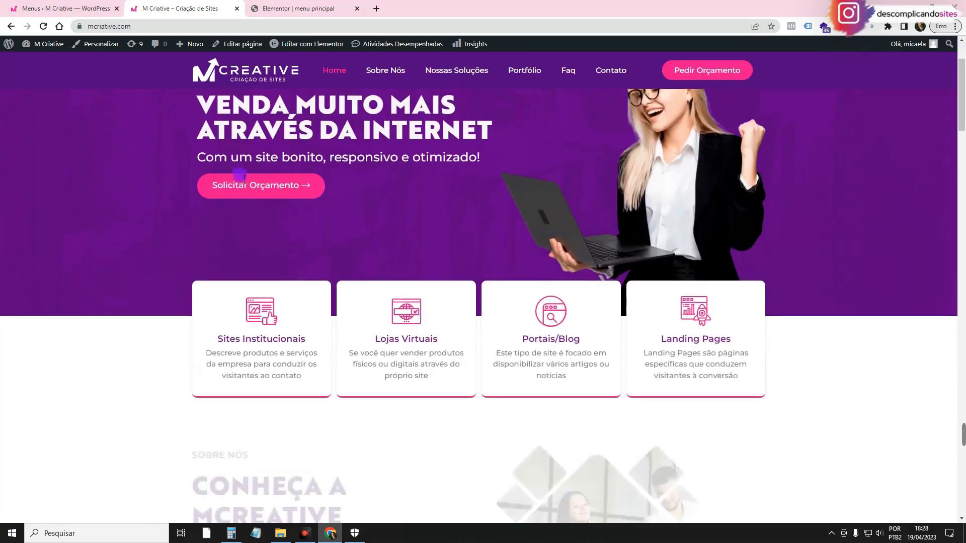